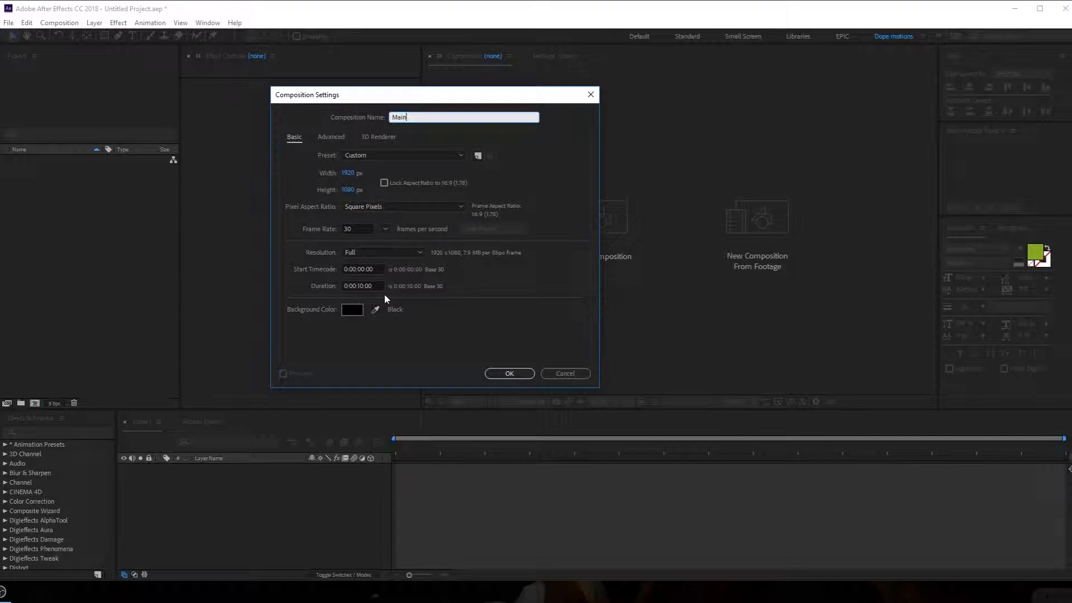
Step: Create the 1920 x 1080, 30 fps, 10-second composition Main and add a full-size black solid named BG
{"action": "left_click", "coordinate": [502, 373]}
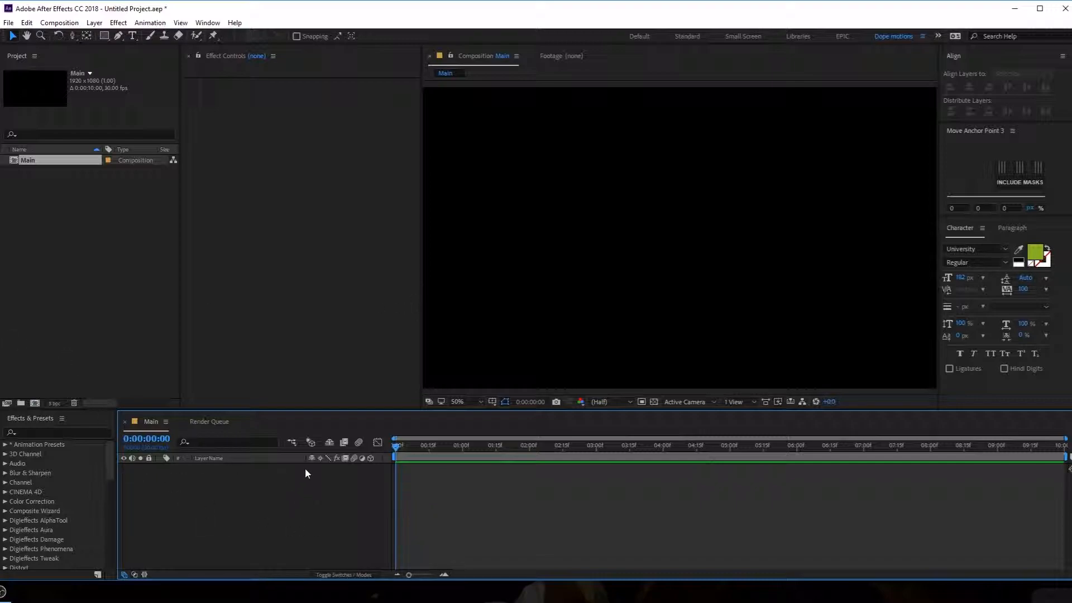
{"action": "key", "text": "ctrl+y"}
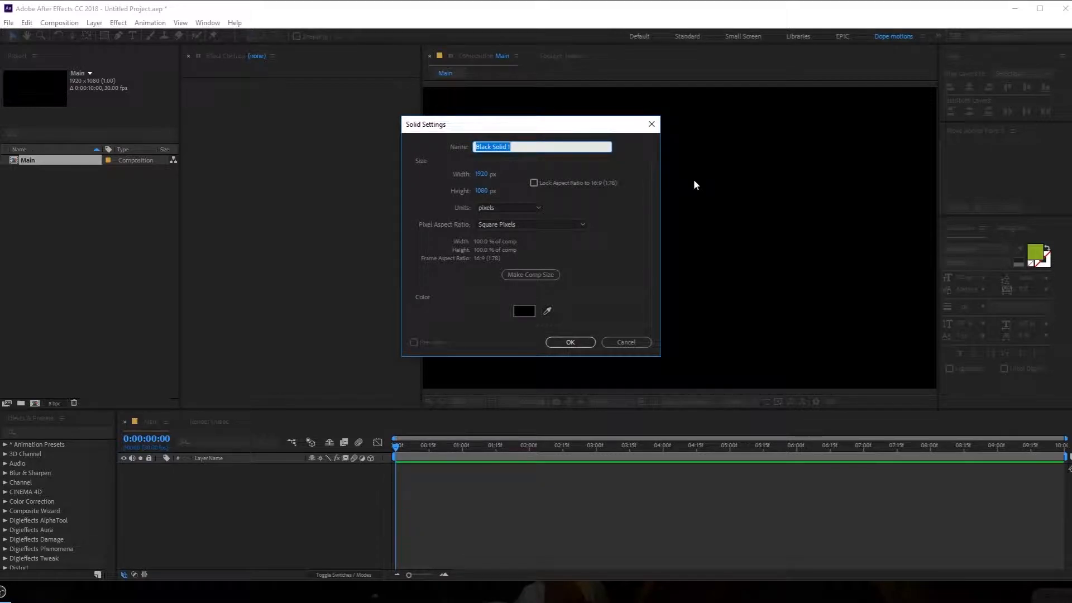
{"action": "type", "text": "BG"}
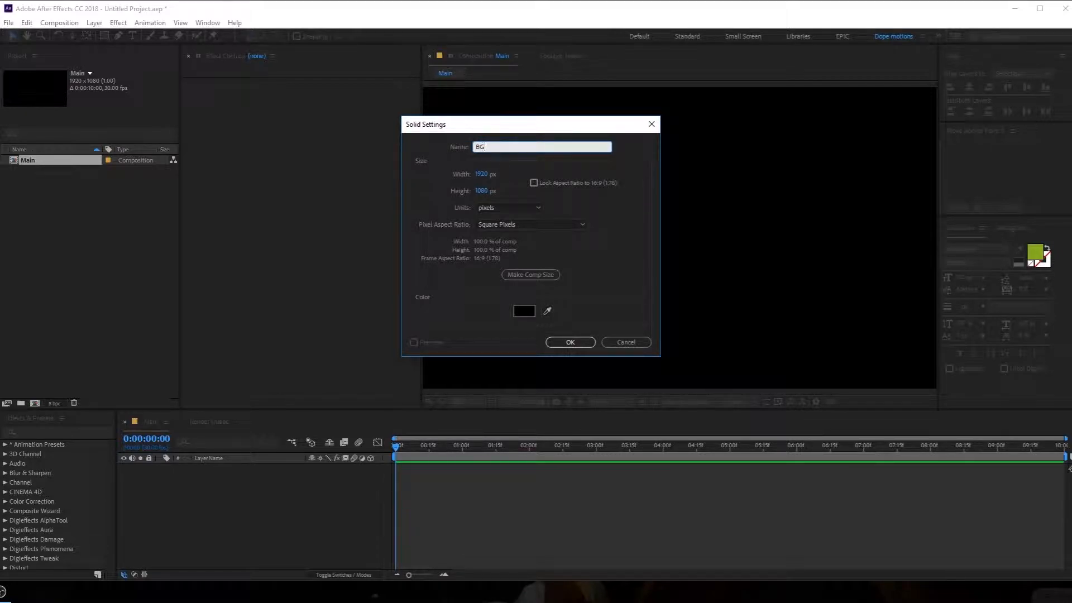
{"action": "left_click", "coordinate": [571, 342]}
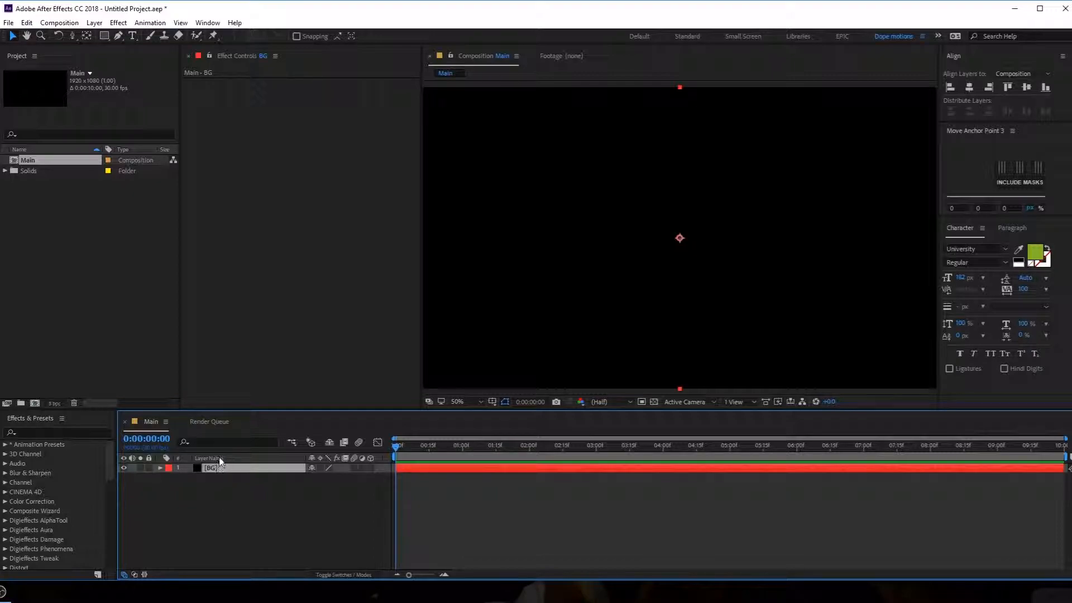
Step: Duplicate the BG solid and rename the upper copy as PArticles
{"action": "key", "text": "ctrl+d"}
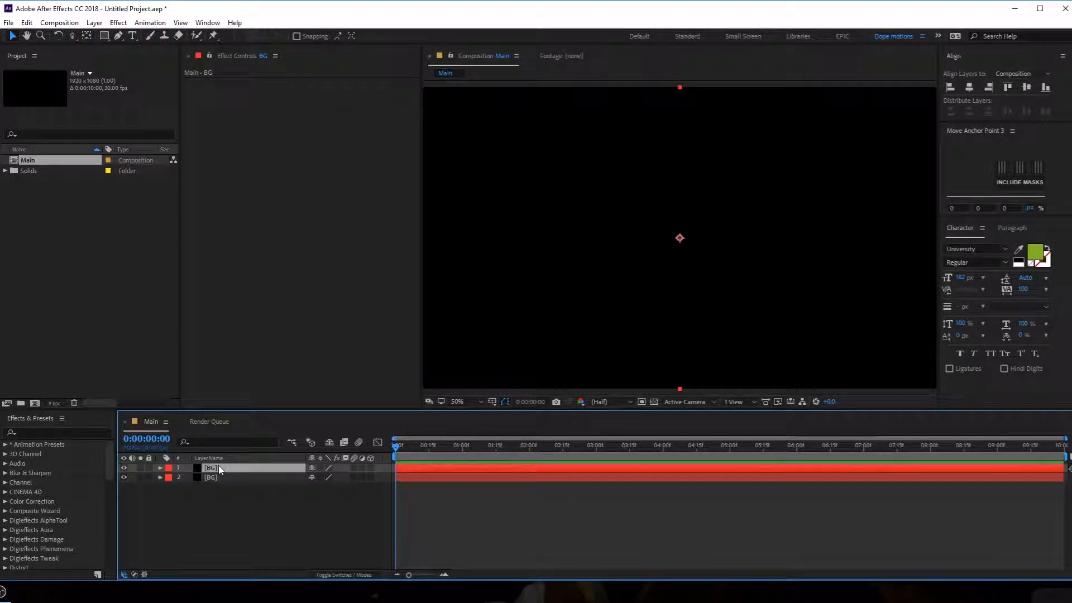
{"action": "key", "text": "Return"}
{"action": "type", "text": "PArtic"}
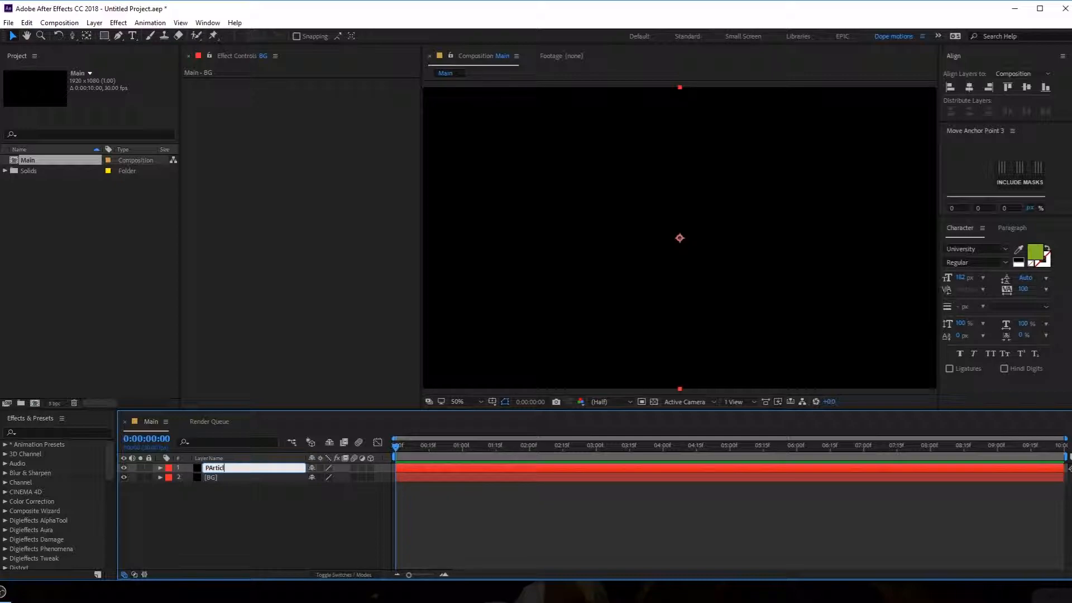
{"action": "key", "text": "Return"}
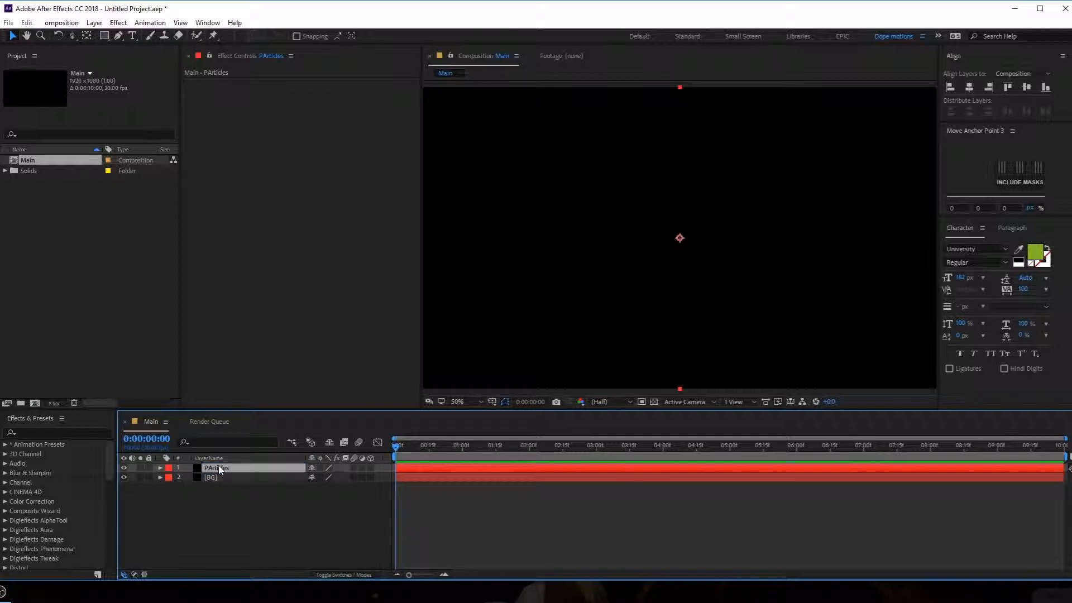
Step: Search the effects for "star" and apply the Stardust effect to the PArticles layer
{"action": "key", "text": "ctrl+space"}
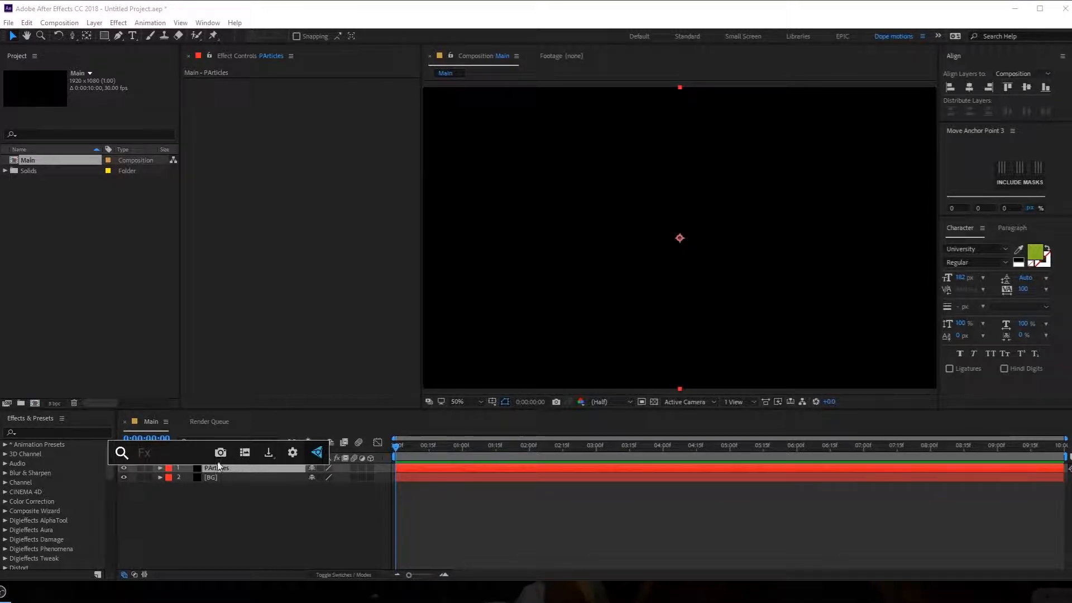
{"action": "type", "text": "star"}
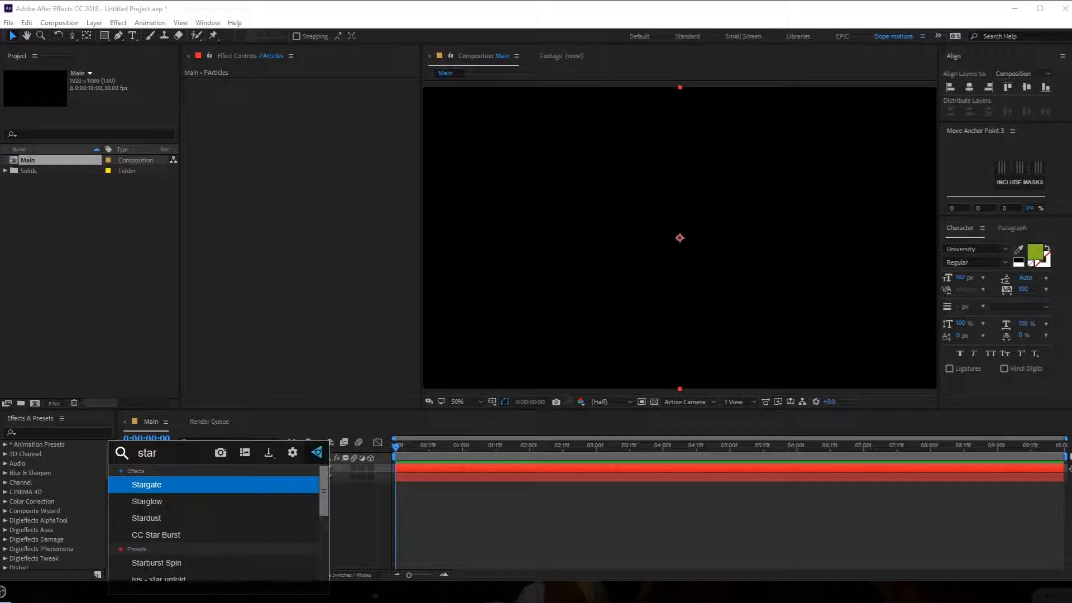
{"action": "key", "text": "Down"}
{"action": "key", "text": "Down"}
{"action": "key", "text": "Return"}
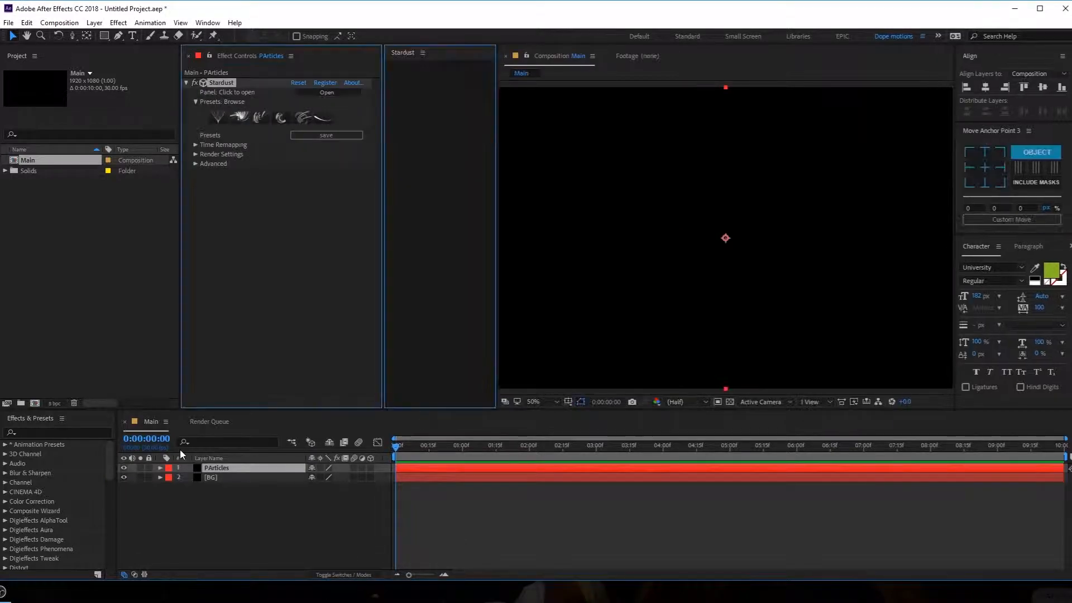
Step: Rename the PArticles layer as Stardust and scrub the timeline to about 0:00:04:02
{"action": "left_click", "coordinate": [234, 470]}
{"action": "key", "text": "Return"}
{"action": "type", "text": "Stardust"}
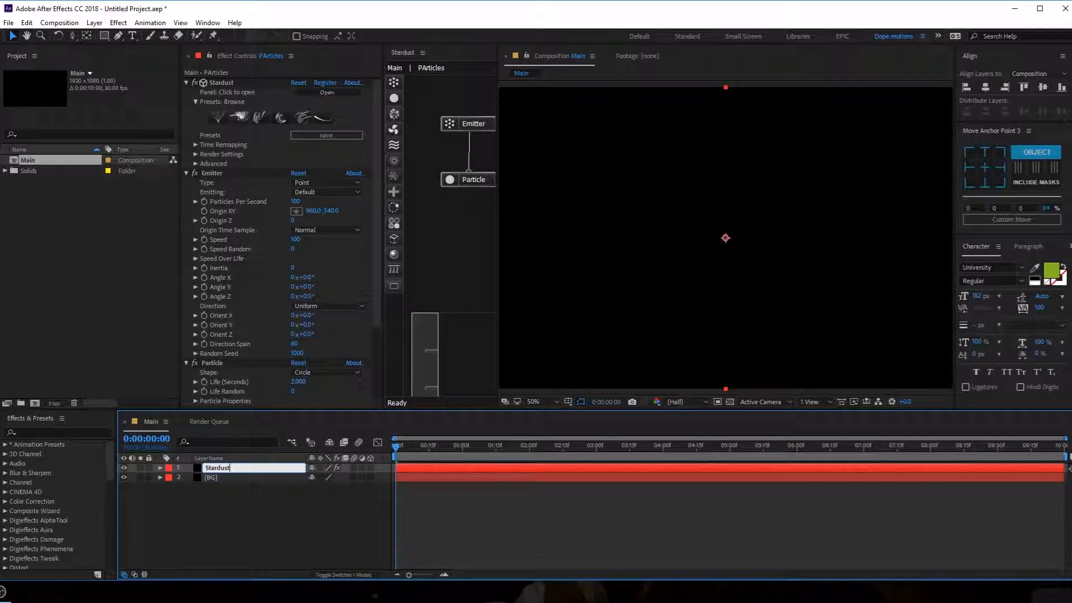
{"action": "key", "text": "Return"}
{"action": "left_click_drag", "start_coordinate": [431, 445], "coordinate": [667, 447]}
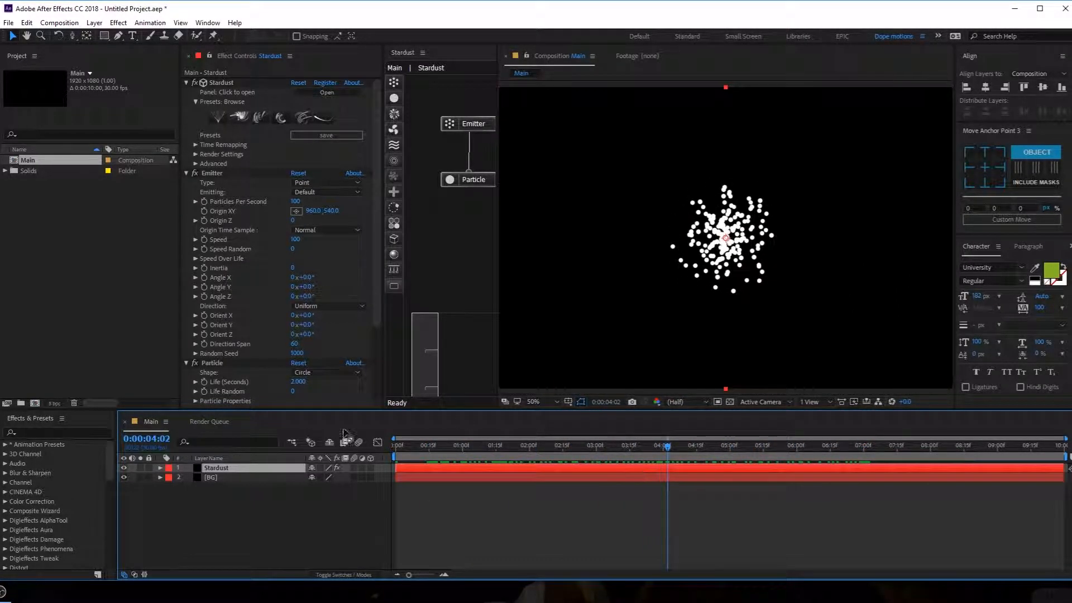
Step: Add a two-node camera with the 35mm preset to the composition
{"action": "right_click", "coordinate": [247, 524]}
{"action": "mouse_move", "coordinate": [316, 404]}
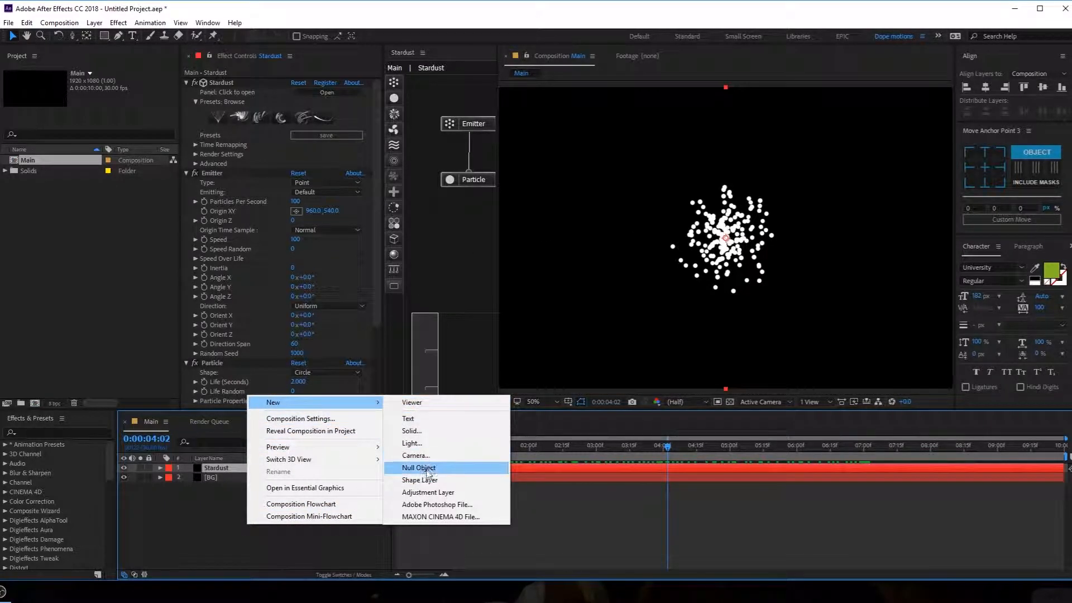
{"action": "left_click", "coordinate": [416, 455]}
{"action": "left_click", "coordinate": [305, 207]}
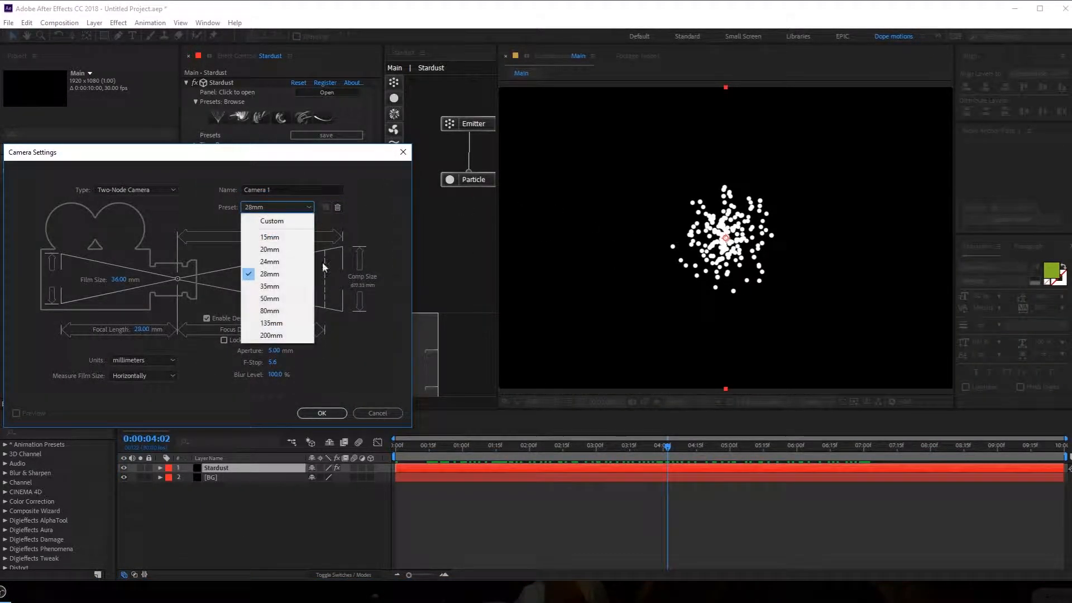
{"action": "left_click", "coordinate": [270, 286]}
{"action": "left_click", "coordinate": [322, 413]}
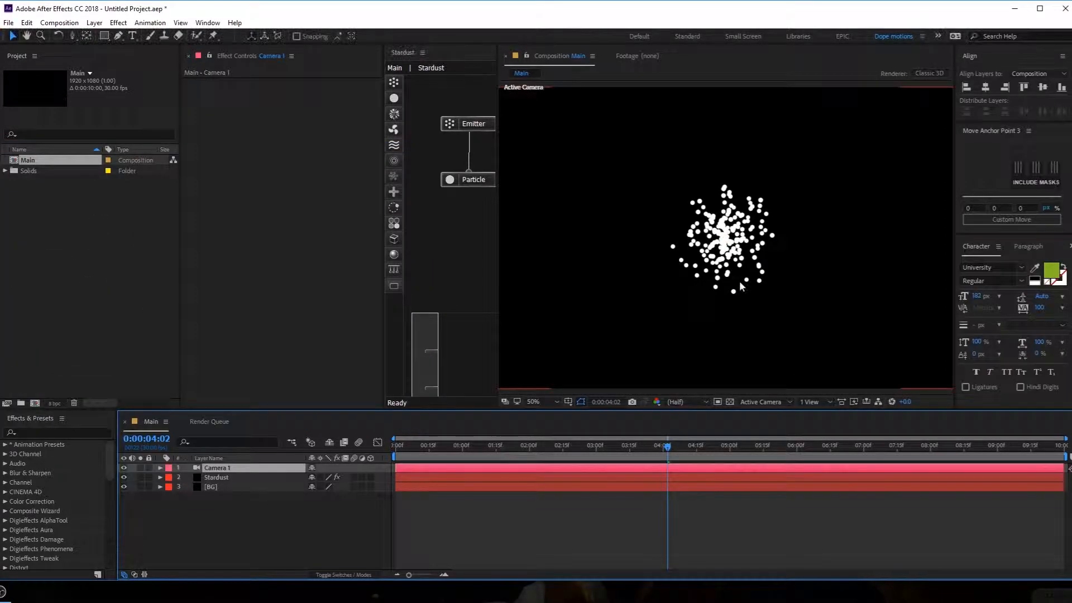
Step: Orbit the camera around the particles and play a preview to examine the emission in 3D
{"action": "key", "text": "c"}
{"action": "left_click_drag", "start_coordinate": [749, 236], "coordinate": [710, 281]}
{"action": "key", "text": "space"}
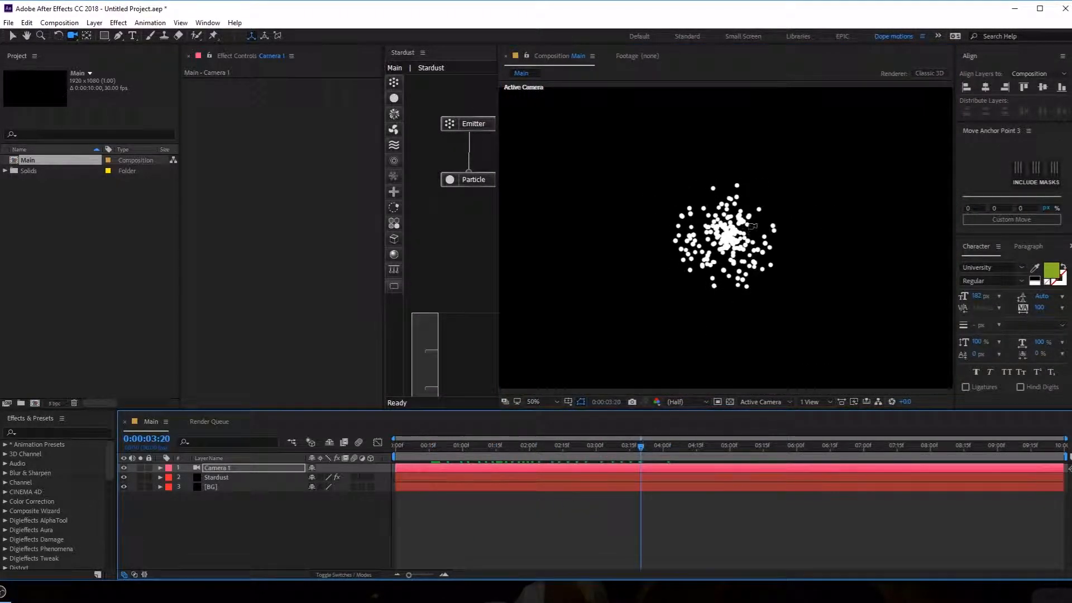
{"action": "left_click_drag", "start_coordinate": [727, 236], "coordinate": [762, 233]}
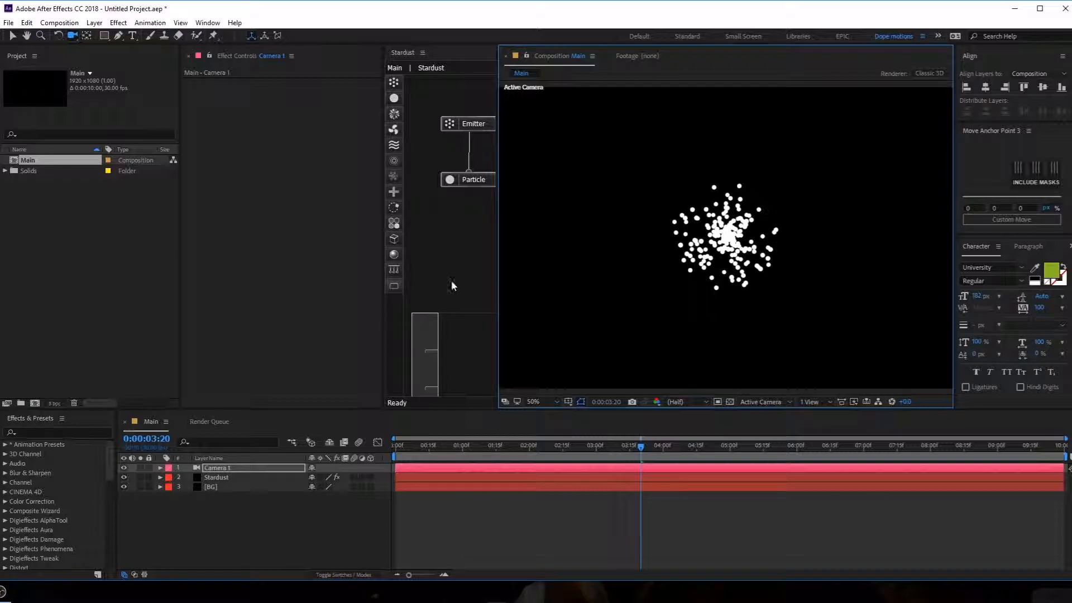
Step: Widen the Stardust node panel to show the full Emitter and Particle nodes, and select the Stardust layer
{"action": "left_click_drag", "start_coordinate": [497, 260], "coordinate": [547, 261]}
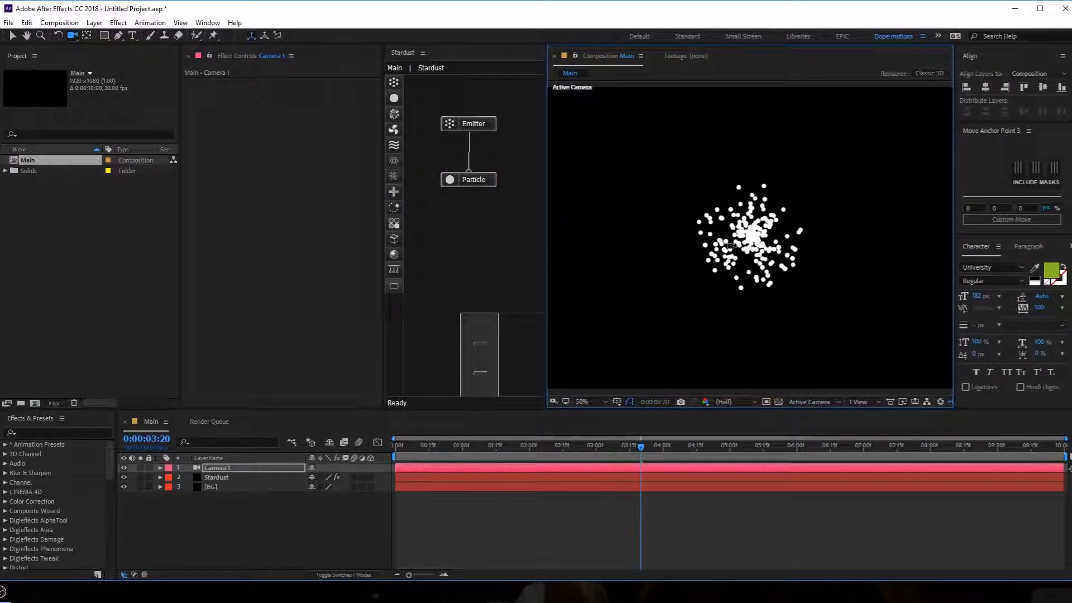
{"action": "key", "text": "ctrl+Down"}
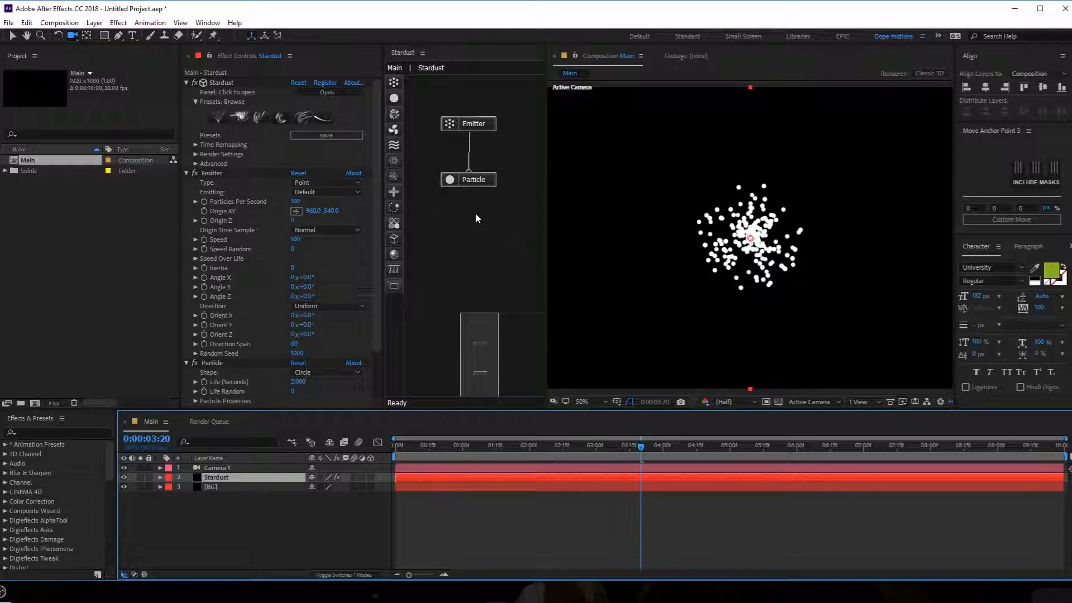
{"action": "left_click", "coordinate": [208, 23]}
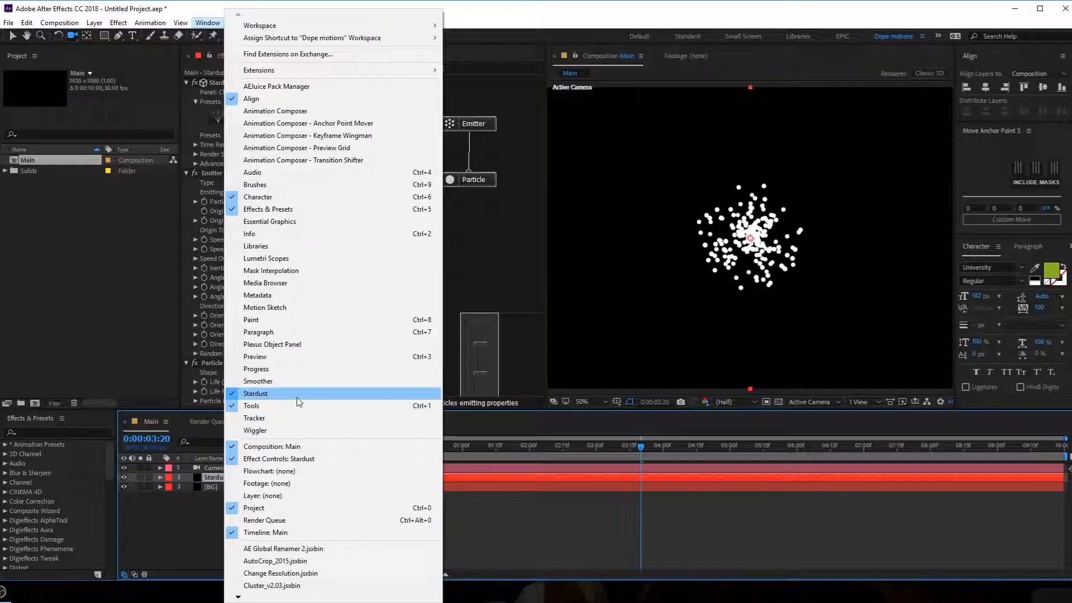
{"action": "left_click", "coordinate": [537, 249]}
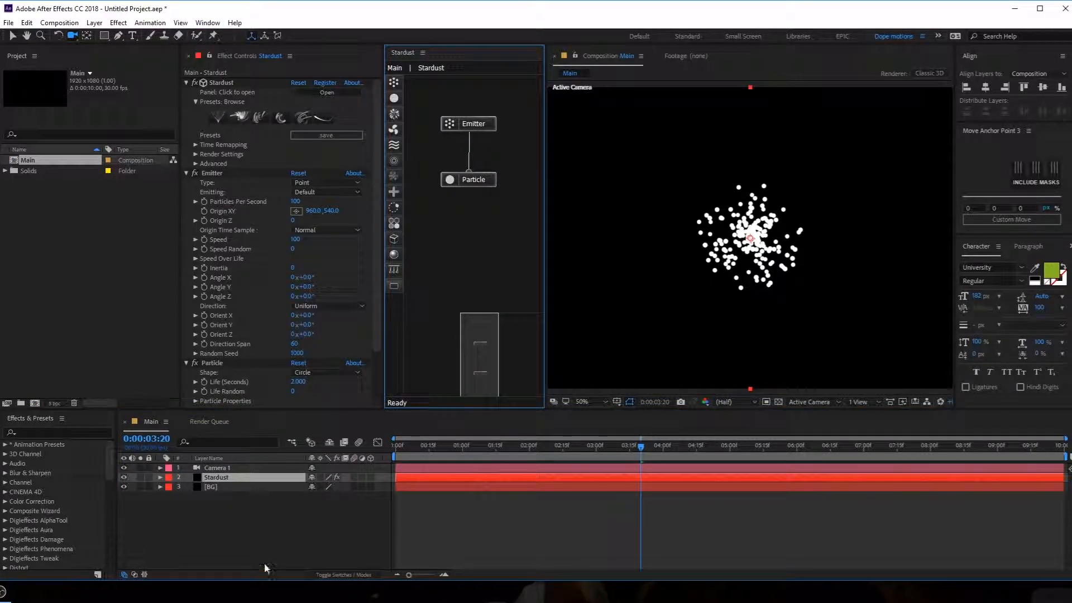
{"action": "left_click", "coordinate": [212, 480]}
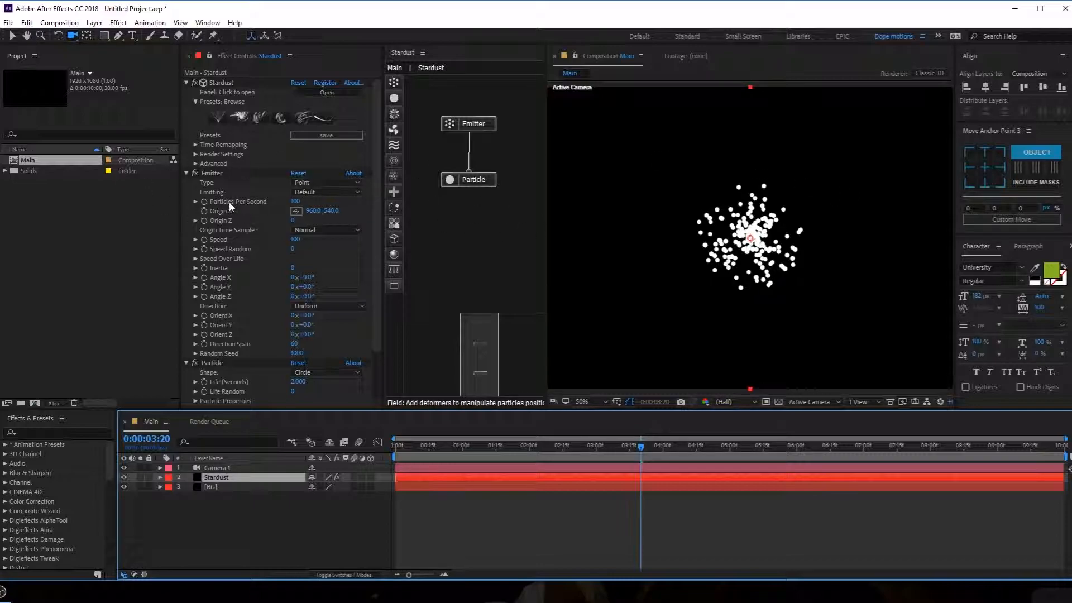
Step: Set the emitter's Particles Per Second to 5300 and its type to Box
{"action": "left_click_drag", "start_coordinate": [296, 202], "coordinate": [600, 206]}
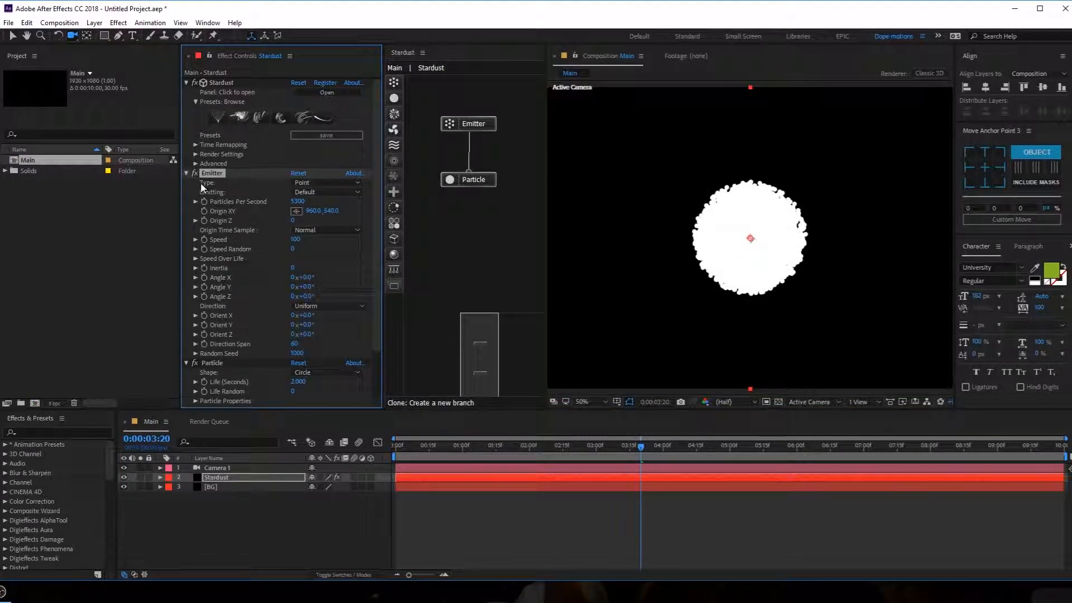
{"action": "left_click", "coordinate": [319, 185]}
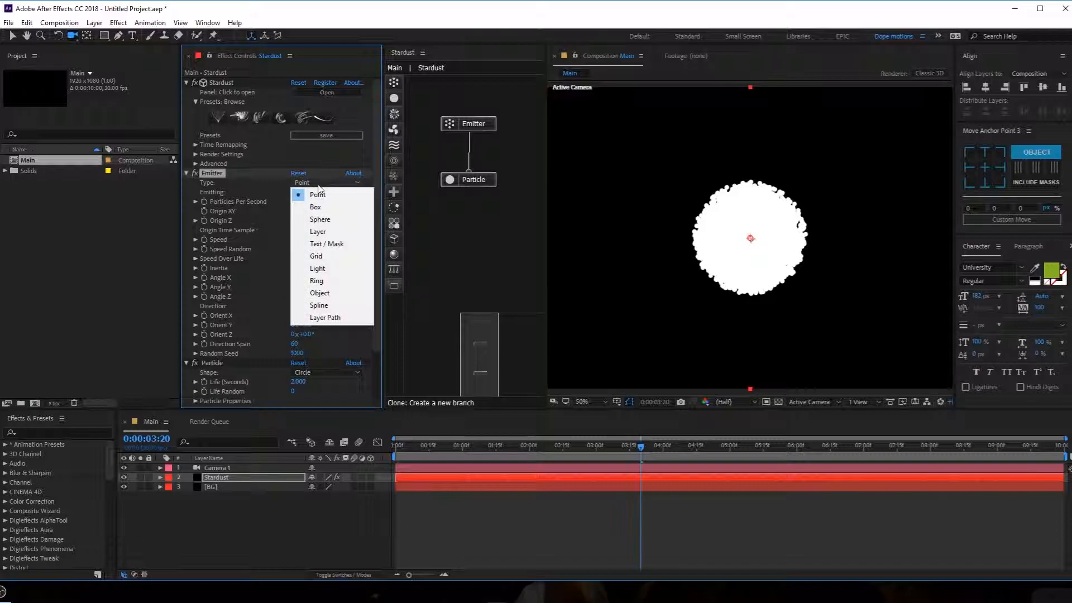
{"action": "left_click", "coordinate": [316, 207]}
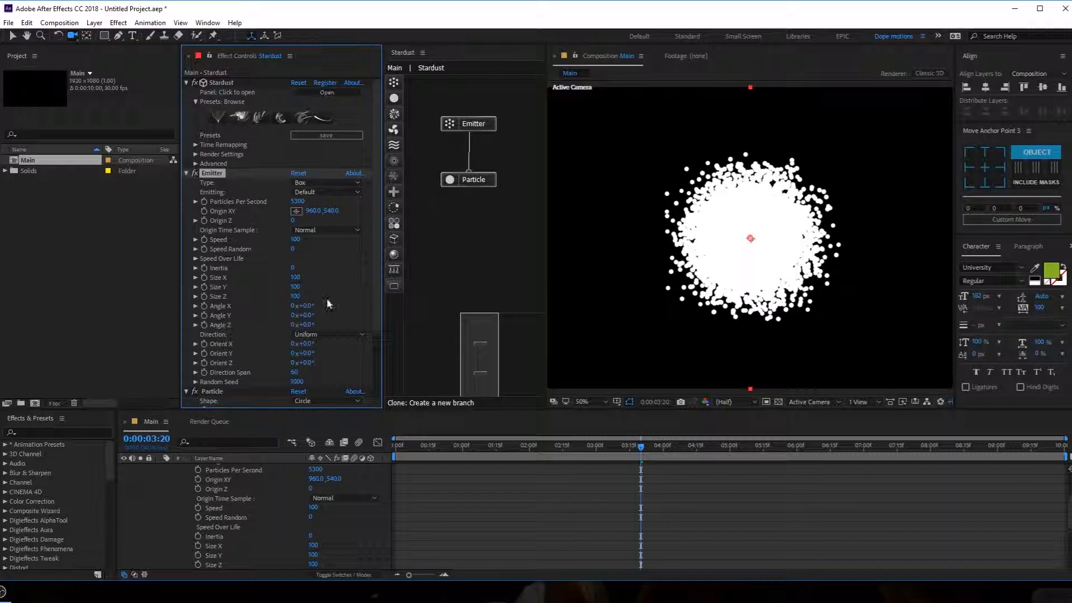
Step: Set the box emitter's Size Y and Size Z to 0 and its Size X to 900
{"action": "type", "text": "0"}
{"action": "key", "text": "Return"}
{"action": "left_click", "coordinate": [293, 296]}
{"action": "type", "text": "0"}
{"action": "key", "text": "Return"}
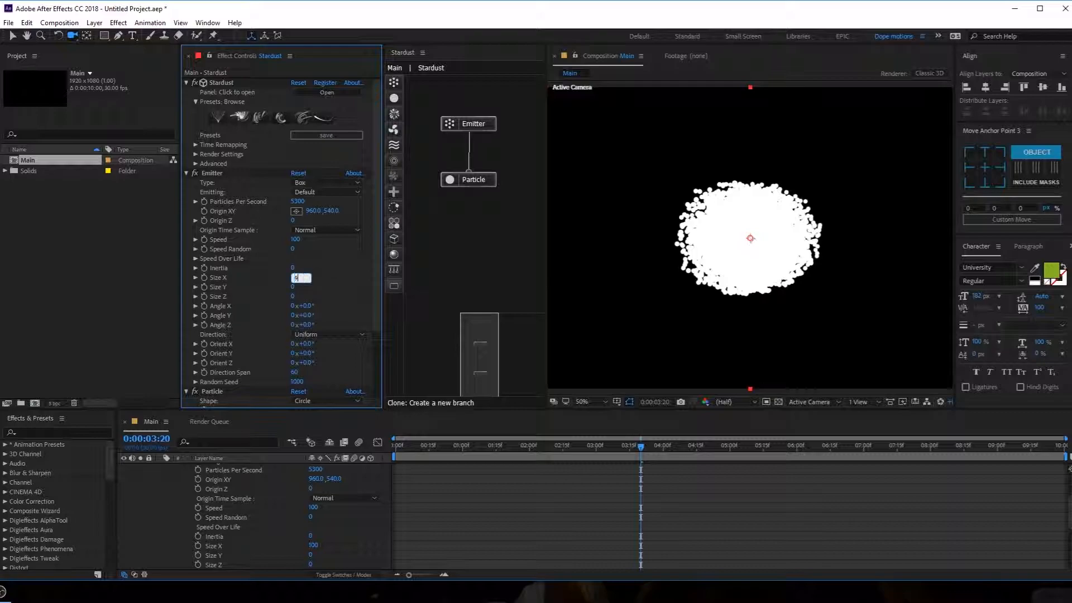
{"action": "key", "text": "Return"}
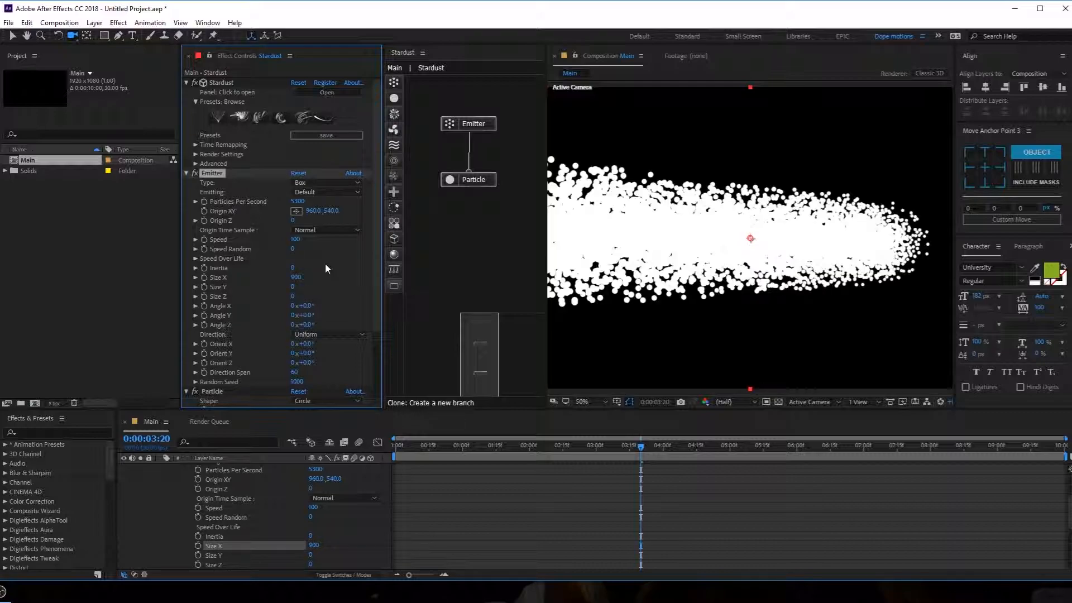
Step: Scrub to about 0:00:02:26 and set the emitter's Speed to 0
{"action": "left_click_drag", "start_coordinate": [408, 453], "coordinate": [587, 453]}
{"action": "mouse_move", "coordinate": [296, 240]}
{"action": "left_mouse_down"}
{"action": "mouse_move", "coordinate": [315, 239]}
{"action": "mouse_move", "coordinate": [273, 240]}
{"action": "mouse_move", "coordinate": [300, 240]}
{"action": "left_mouse_up"}
{"action": "left_click", "coordinate": [295, 239]}
{"action": "type", "text": "0"}
{"action": "key", "text": "Return"}
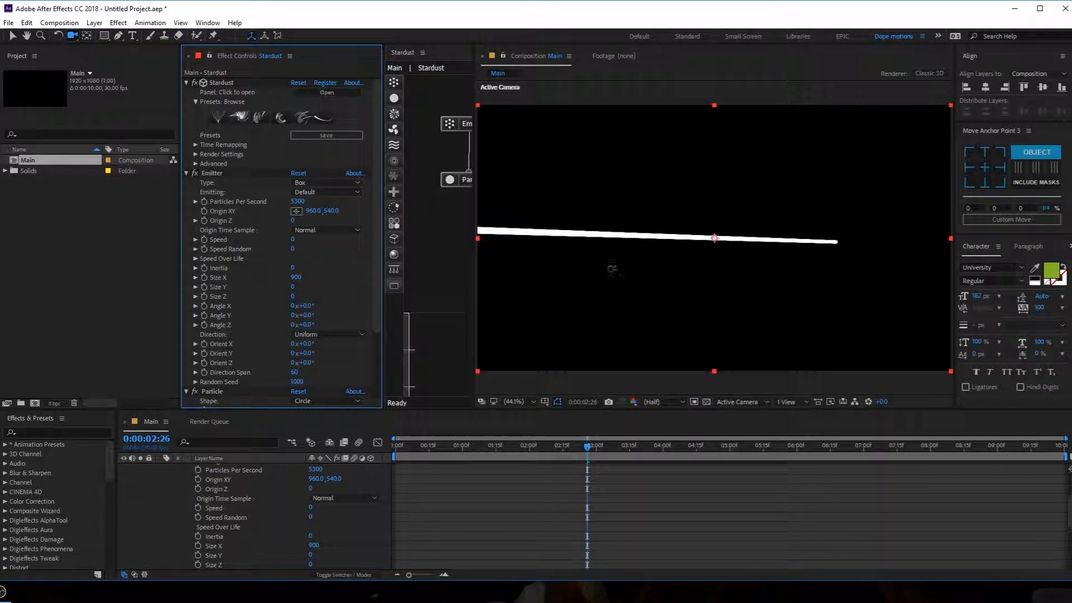
Step: Reset the transform of Camera 1 and preview the particle line
{"action": "scroll", "coordinate": [170, 524], "scroll_direction": "up", "scroll_amount": 3}
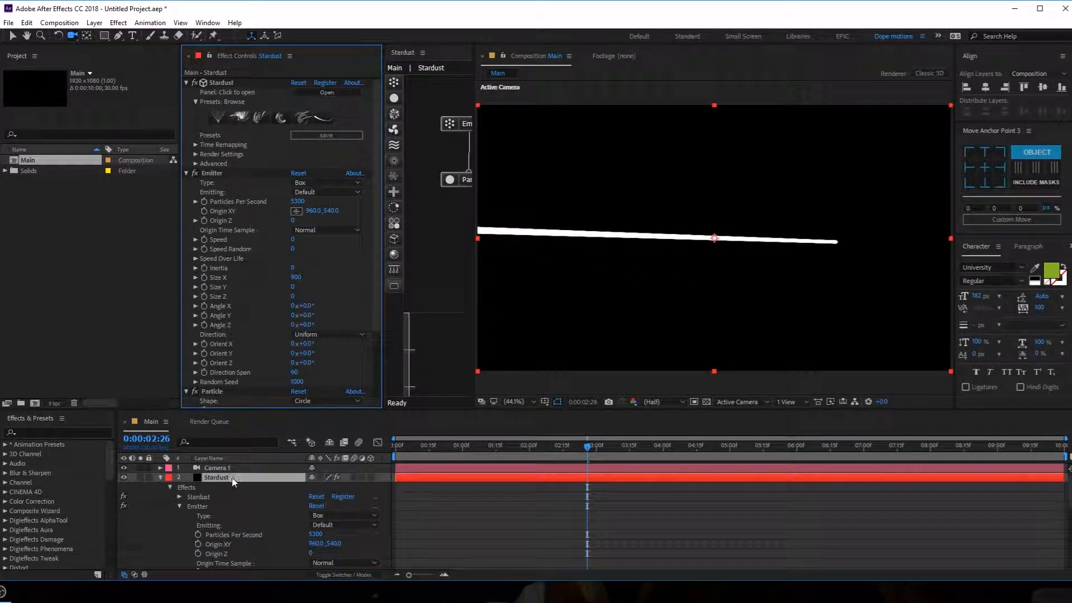
{"action": "left_click", "coordinate": [218, 468]}
{"action": "left_click", "coordinate": [159, 468]}
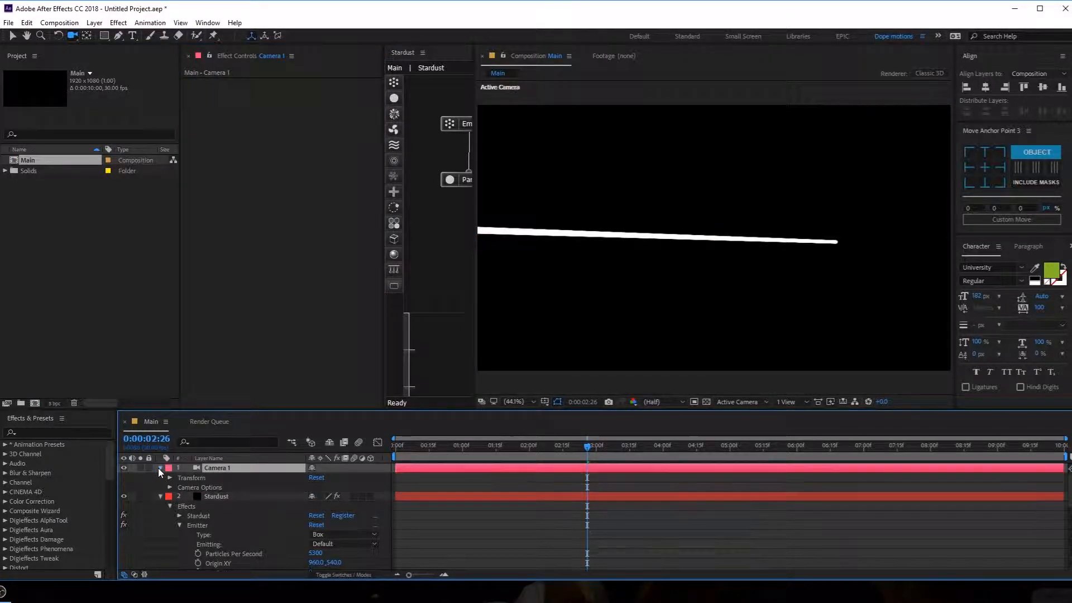
{"action": "left_click", "coordinate": [316, 478]}
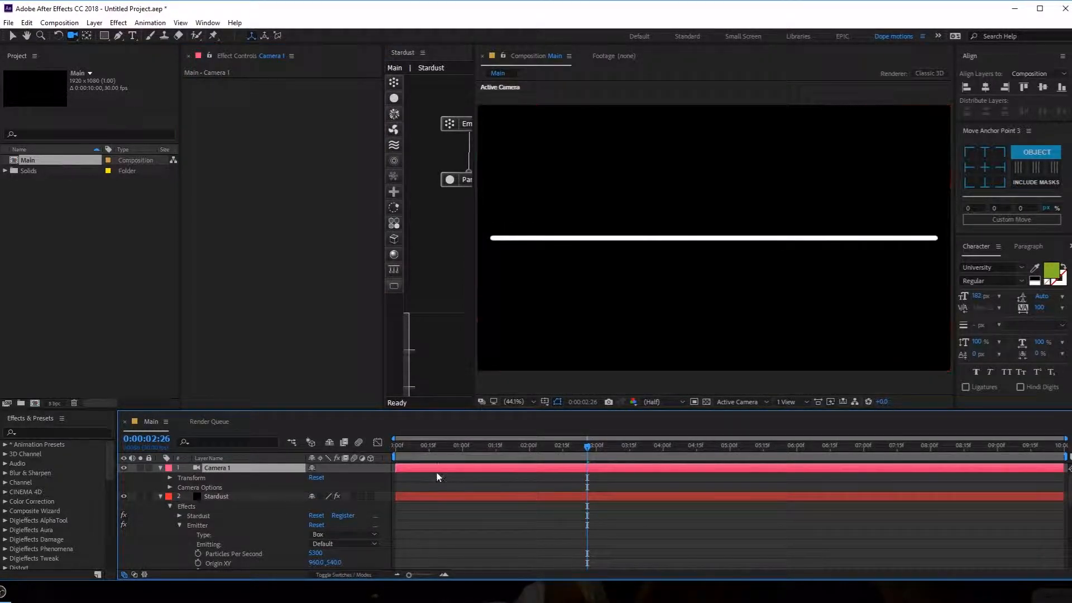
{"action": "key", "text": "space"}
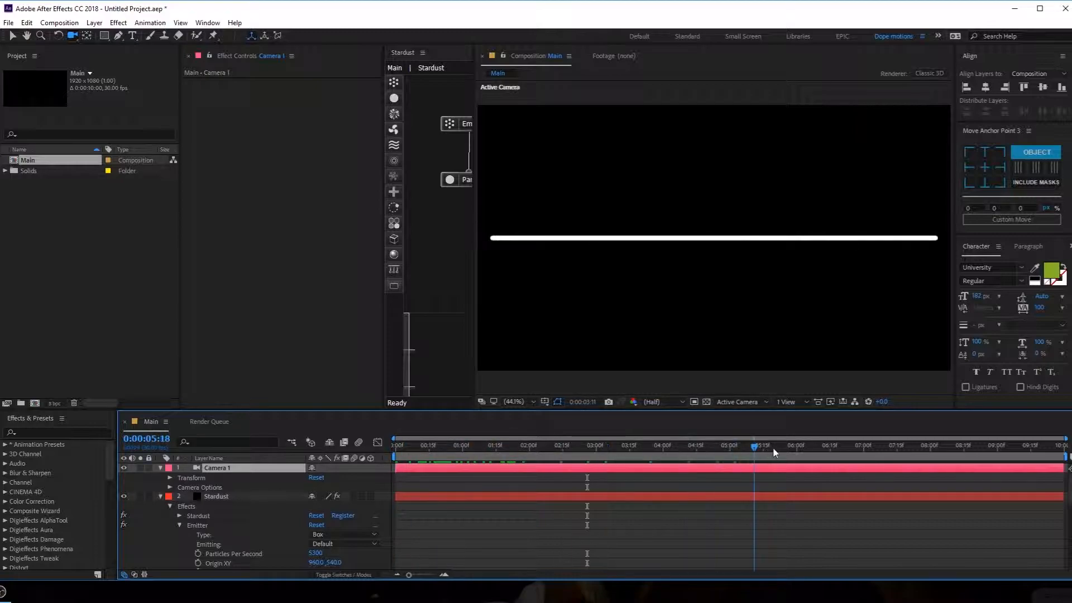
{"action": "left_click", "coordinate": [161, 468]}
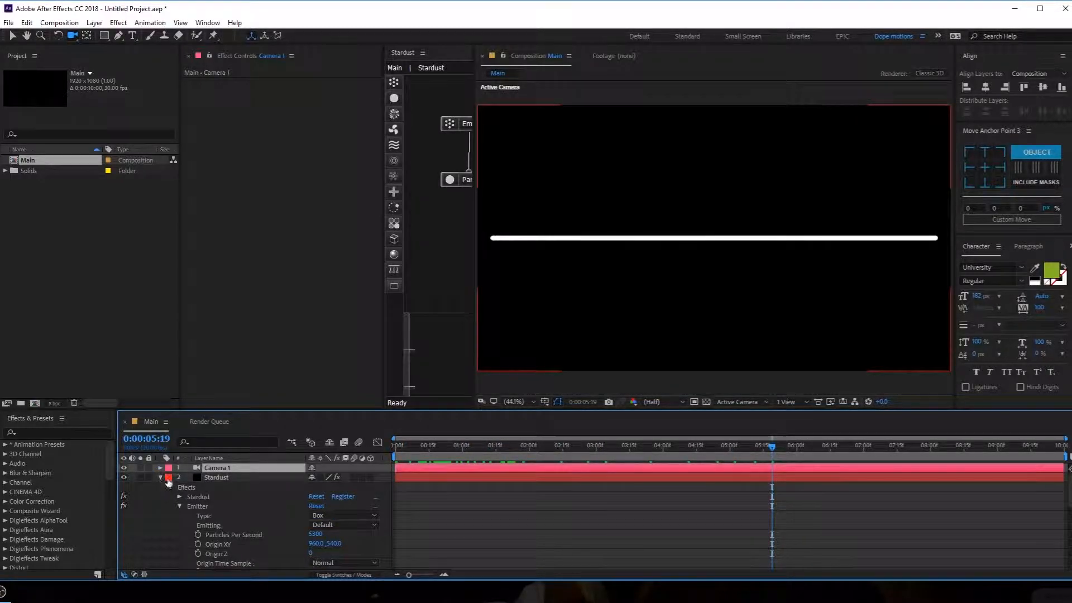
Step: Set the Stardust emitter's Speed to 60 and scrub through the timeline to about 0:00:05:26
{"action": "left_click", "coordinate": [213, 478]}
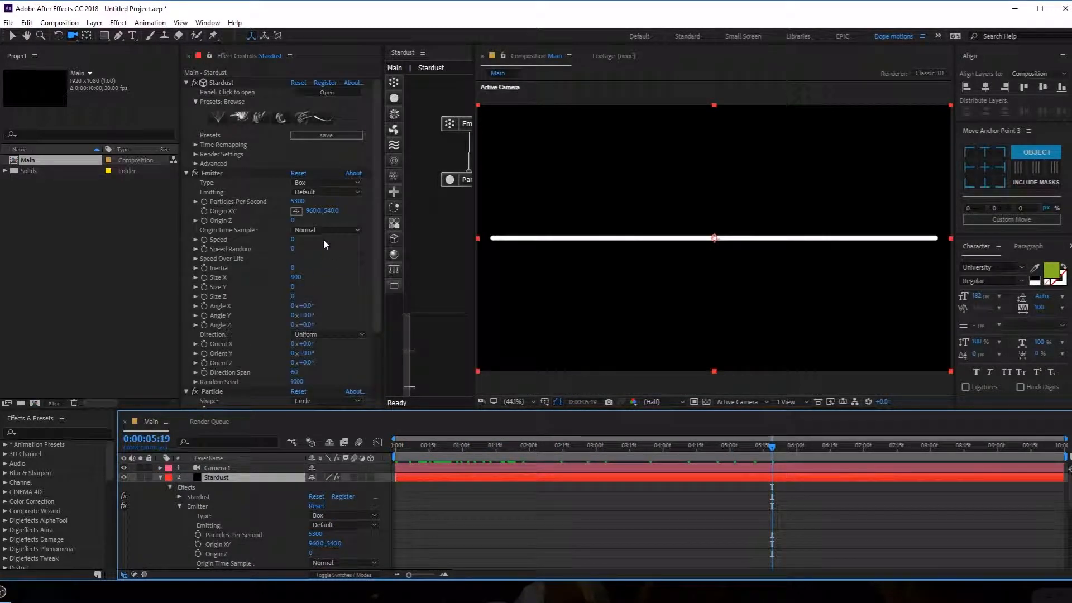
{"action": "left_click", "coordinate": [294, 239]}
{"action": "type", "text": "60"}
{"action": "key", "text": "Return"}
{"action": "left_click_drag", "start_coordinate": [426, 452], "coordinate": [796, 452]}
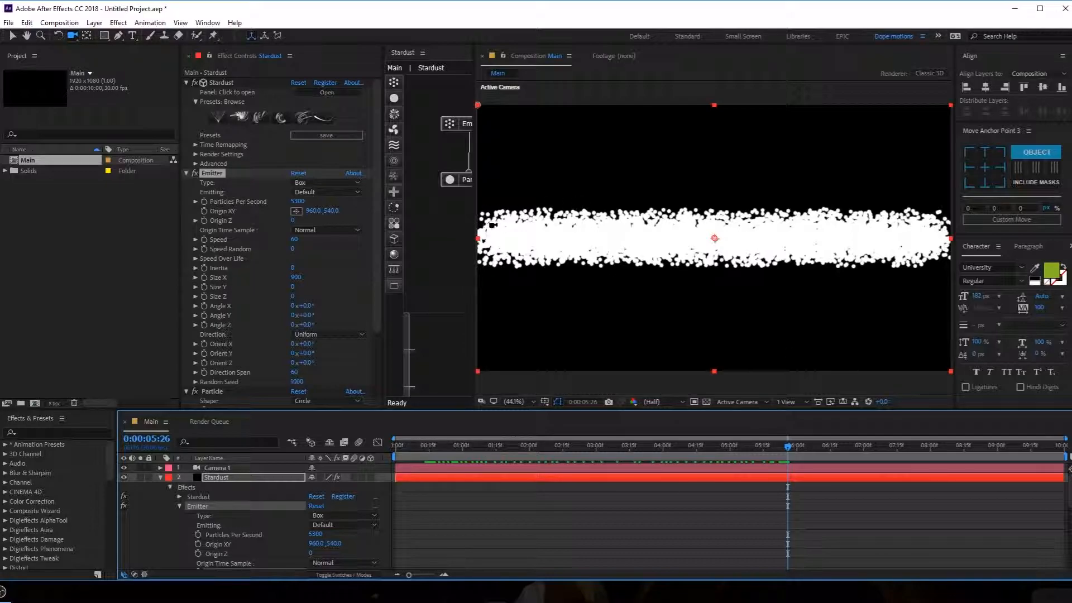
Step: Enlarge the Stardust node panel to show the whole node graph and set the emitter's Speed to 0
{"action": "key", "text": "v"}
{"action": "left_click_drag", "start_coordinate": [474, 215], "coordinate": [544, 215]}
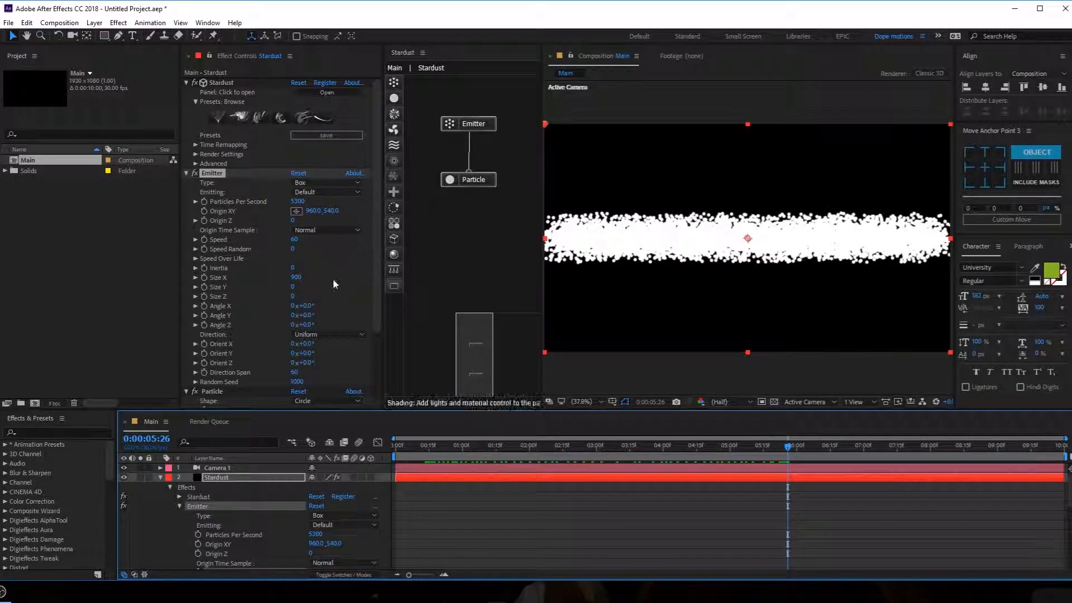
{"action": "left_click", "coordinate": [296, 241]}
{"action": "type", "text": "0"}
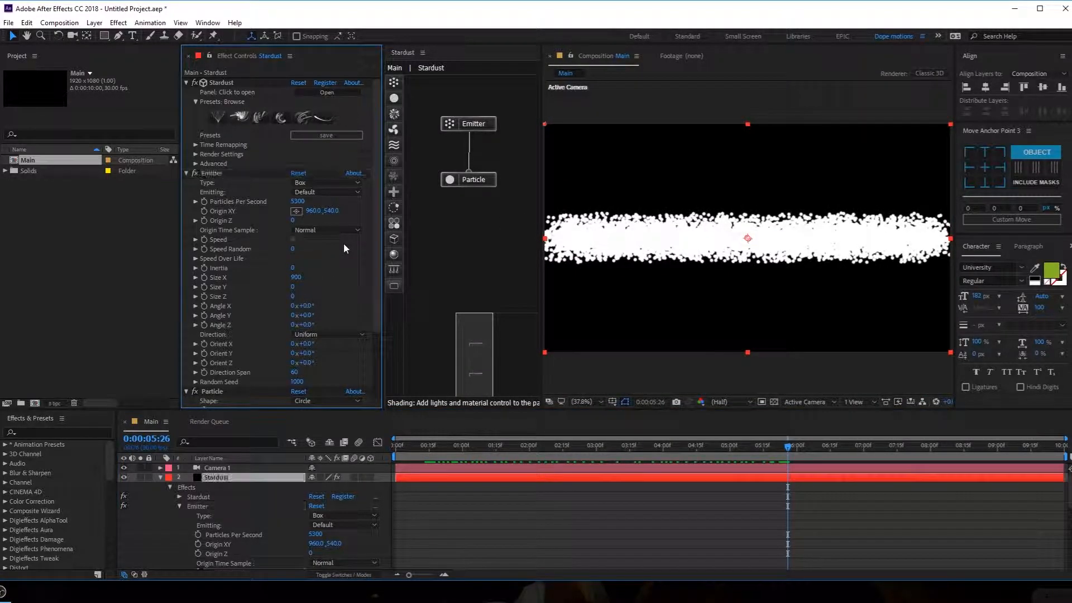
{"action": "key", "text": "Return"}
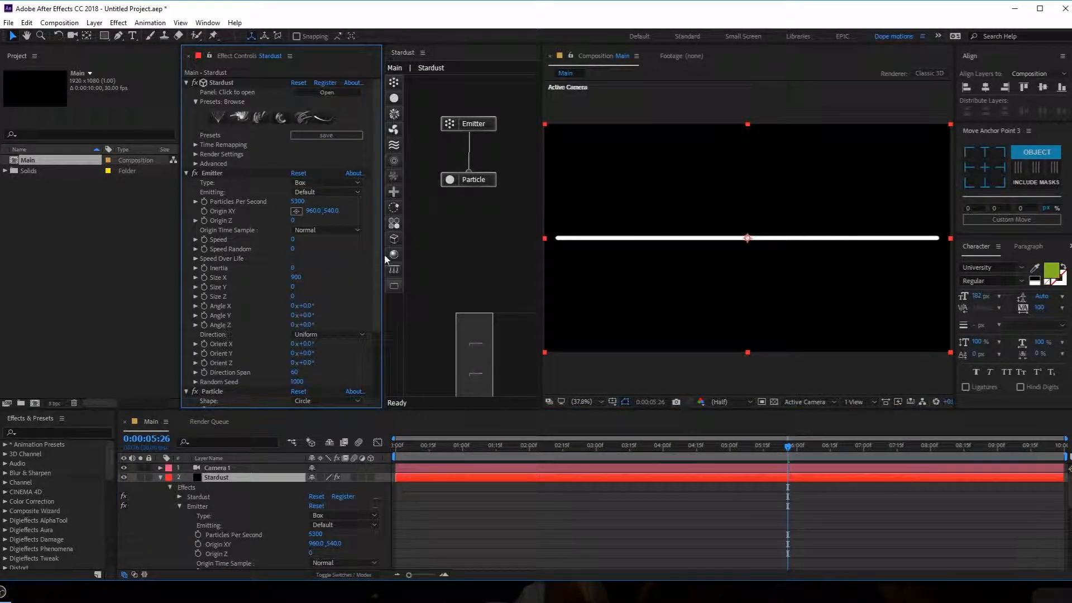
Step: Set the Particle's Size (Pixels) to 2 in its Particle Properties
{"action": "left_click", "coordinate": [187, 173]}
{"action": "left_click", "coordinate": [196, 221]}
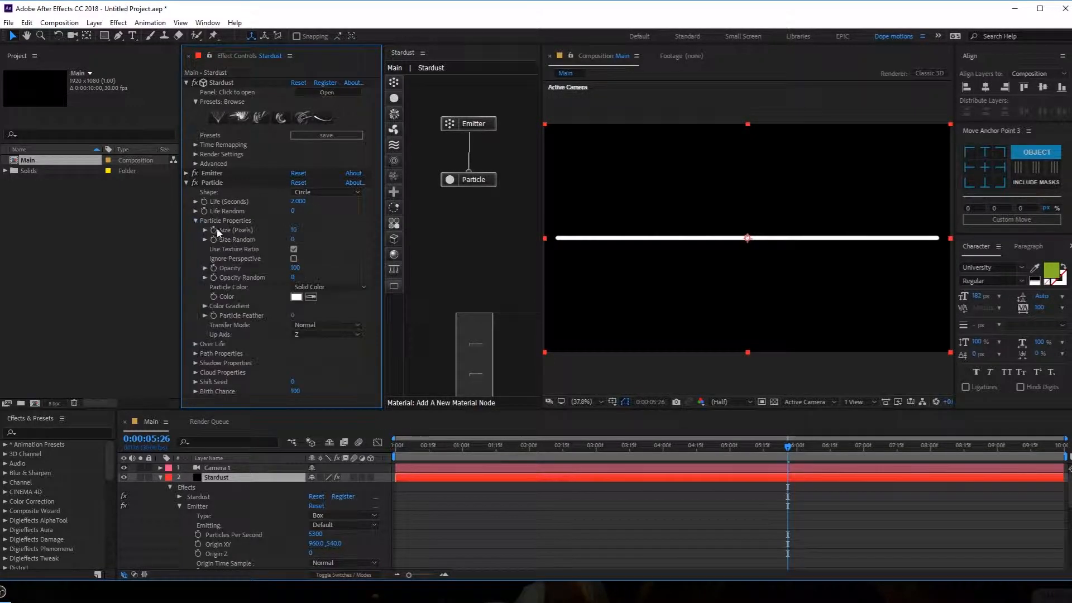
{"action": "left_click", "coordinate": [295, 230]}
{"action": "type", "text": "2"}
{"action": "key", "text": "Return"}
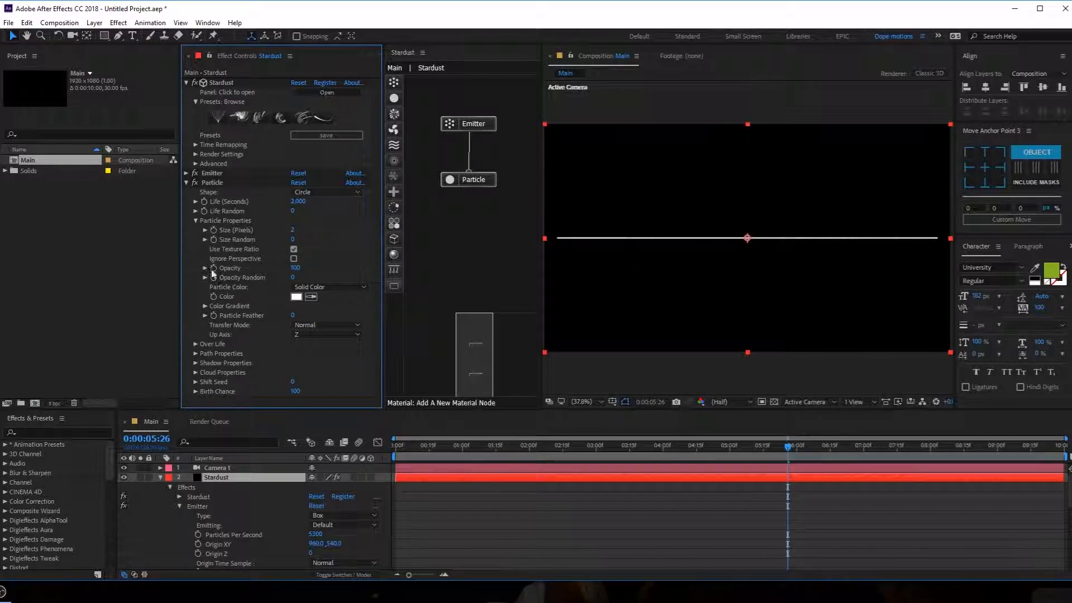
{"action": "left_click", "coordinate": [186, 184]}
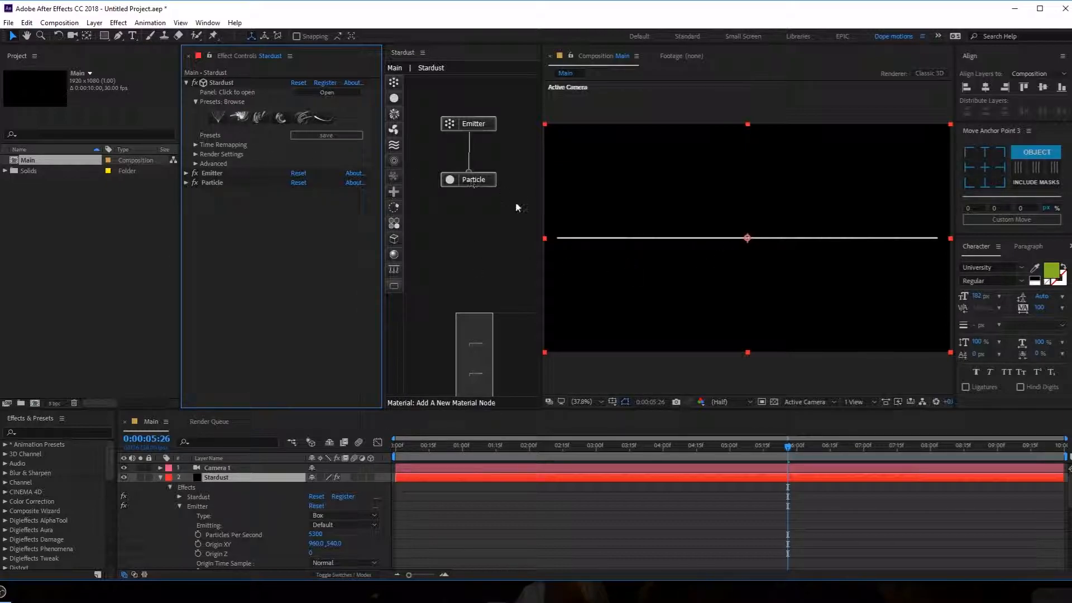
Step: Add a Force node below the Particle node, set its Wind Y to -200 and scrub to about 0:00:03:09
{"action": "left_click_drag", "start_coordinate": [400, 131], "coordinate": [483, 235]}
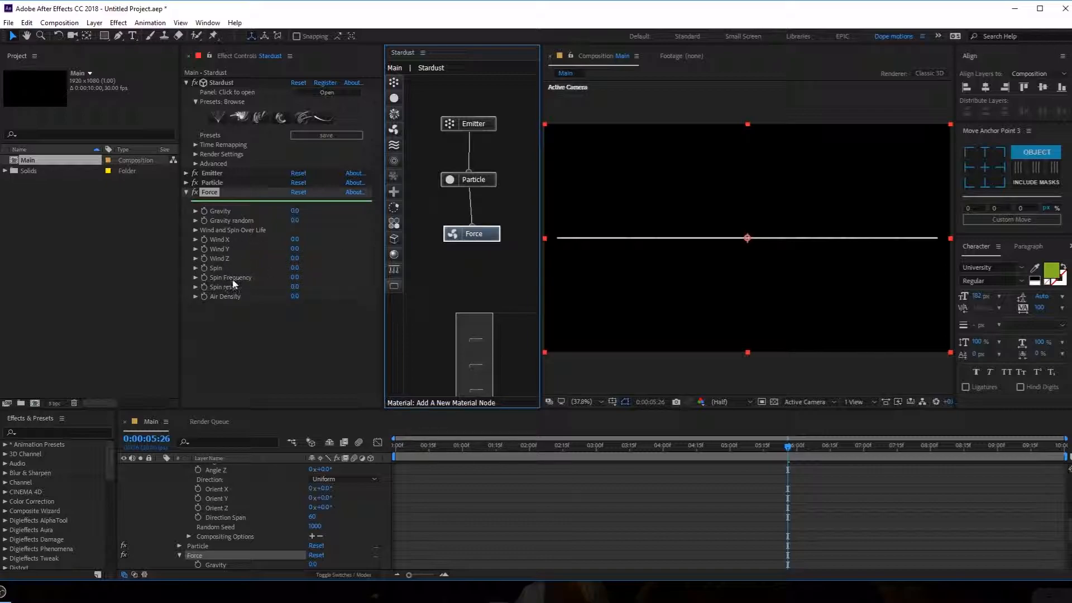
{"action": "left_click", "coordinate": [296, 241]}
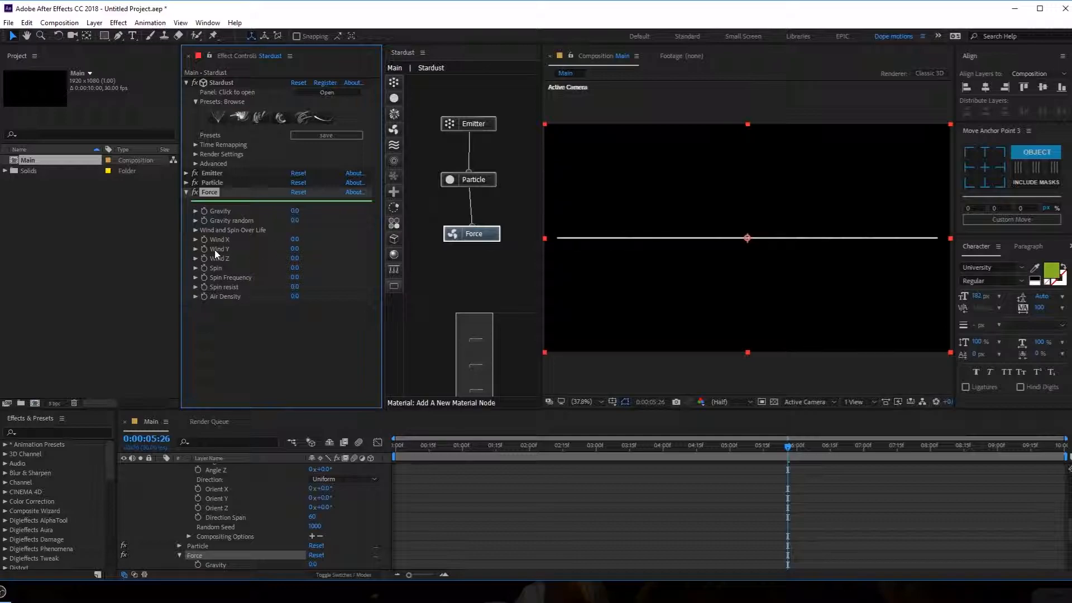
{"action": "left_click_drag", "start_coordinate": [293, 250], "coordinate": [284, 251]}
{"action": "left_click", "coordinate": [296, 249]}
{"action": "type", "text": "-20"}
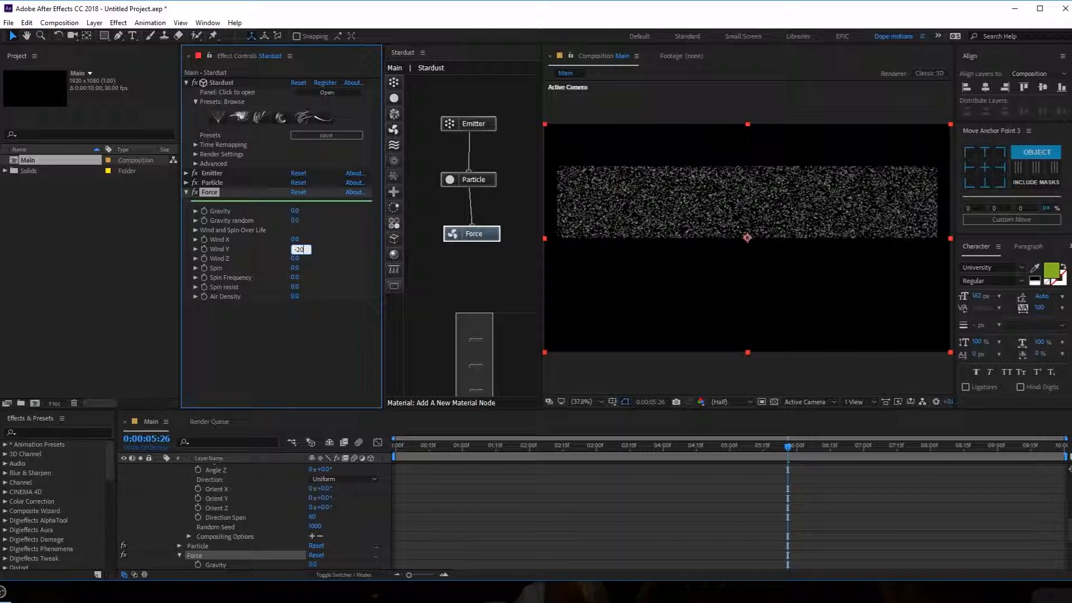
{"action": "type", "text": "0"}
{"action": "key", "text": "Return"}
{"action": "left_click_drag", "start_coordinate": [412, 446], "coordinate": [616, 468]}
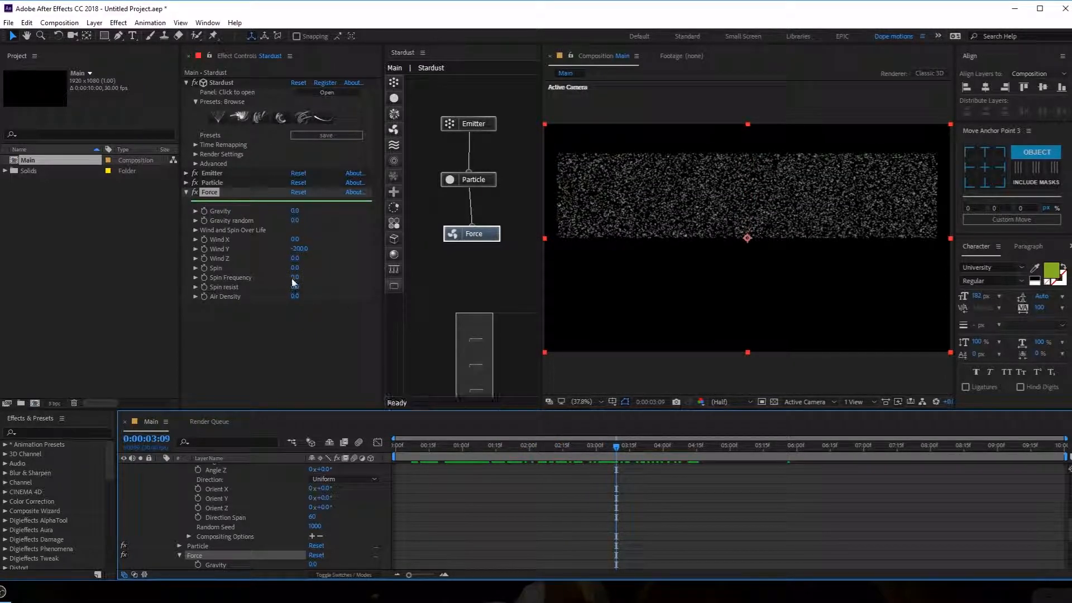
Step: Set the Force's Wind Y to -250 and scrub through the animation to about 0:00:03:15
{"action": "left_click", "coordinate": [299, 248]}
{"action": "type", "text": "-25"}
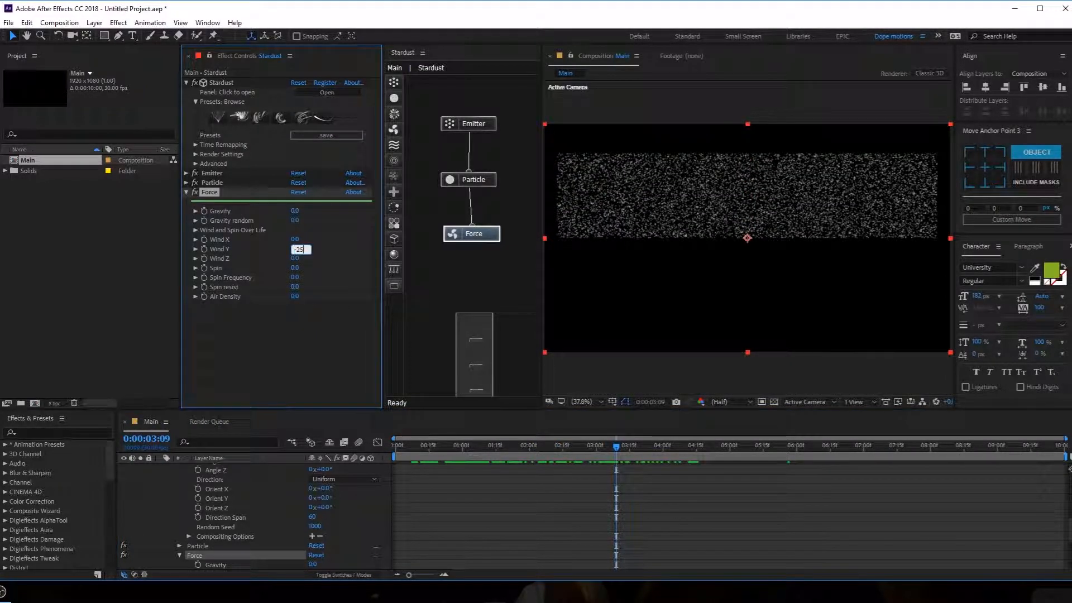
{"action": "type", "text": "0"}
{"action": "key", "text": "Return"}
{"action": "left_click_drag", "start_coordinate": [419, 449], "coordinate": [628, 468]}
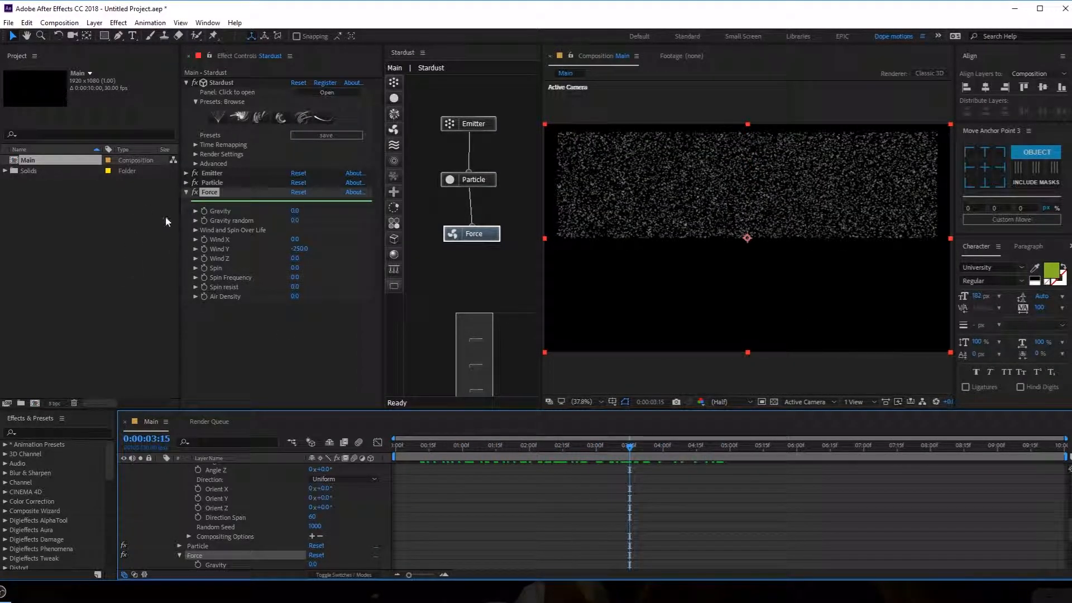
{"action": "left_click", "coordinate": [185, 192]}
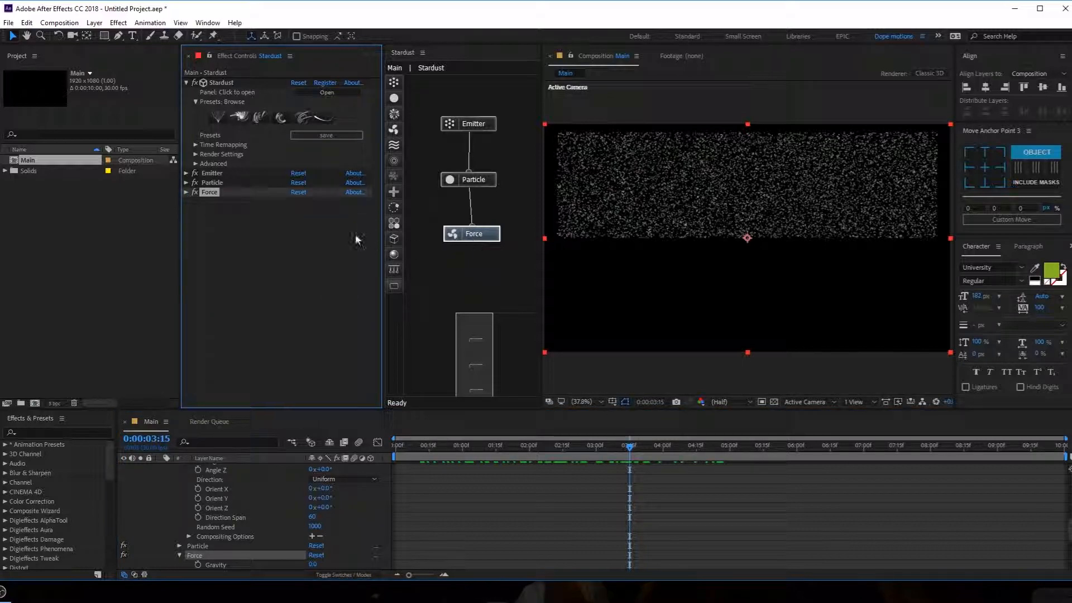
Step: Add a Turbulence node below the Force node and set its Position offset to 250
{"action": "left_click_drag", "start_coordinate": [397, 146], "coordinate": [493, 273]}
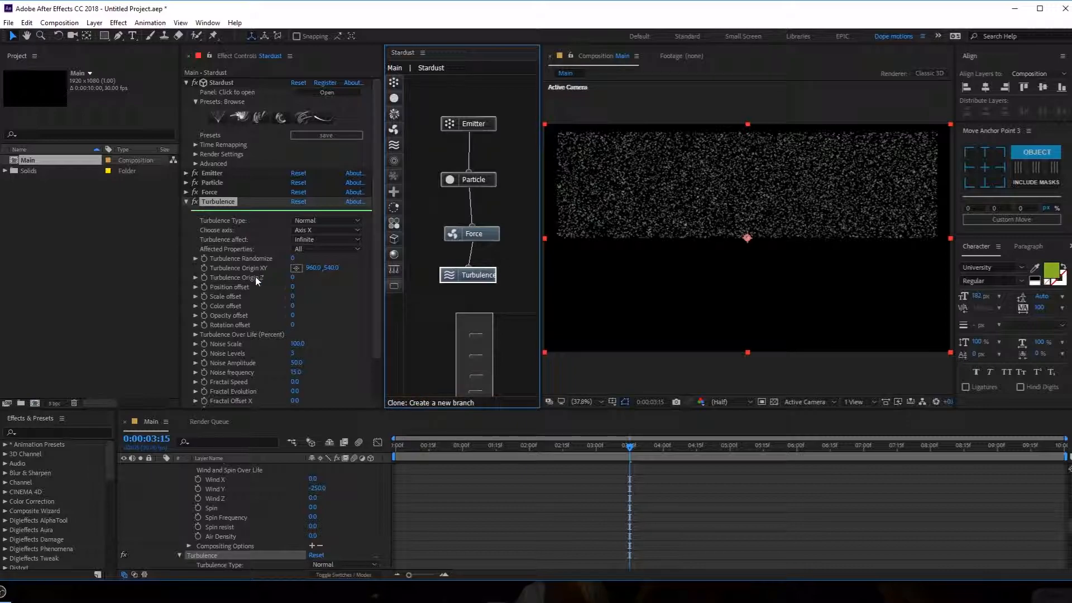
{"action": "left_click_drag", "start_coordinate": [376, 258], "coordinate": [374, 336]}
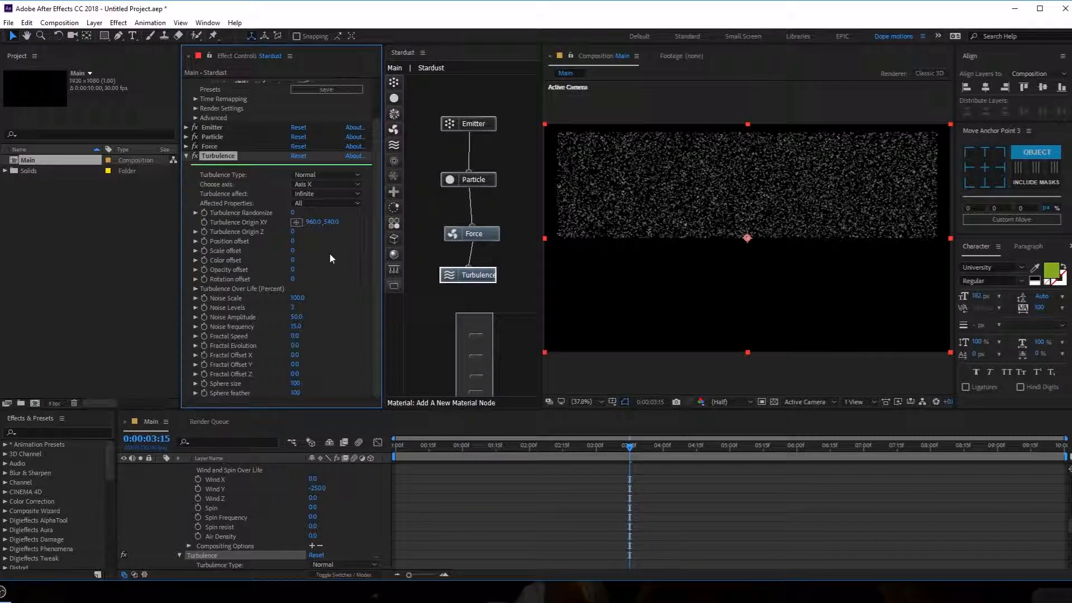
{"action": "left_click_drag", "start_coordinate": [291, 241], "coordinate": [297, 241]}
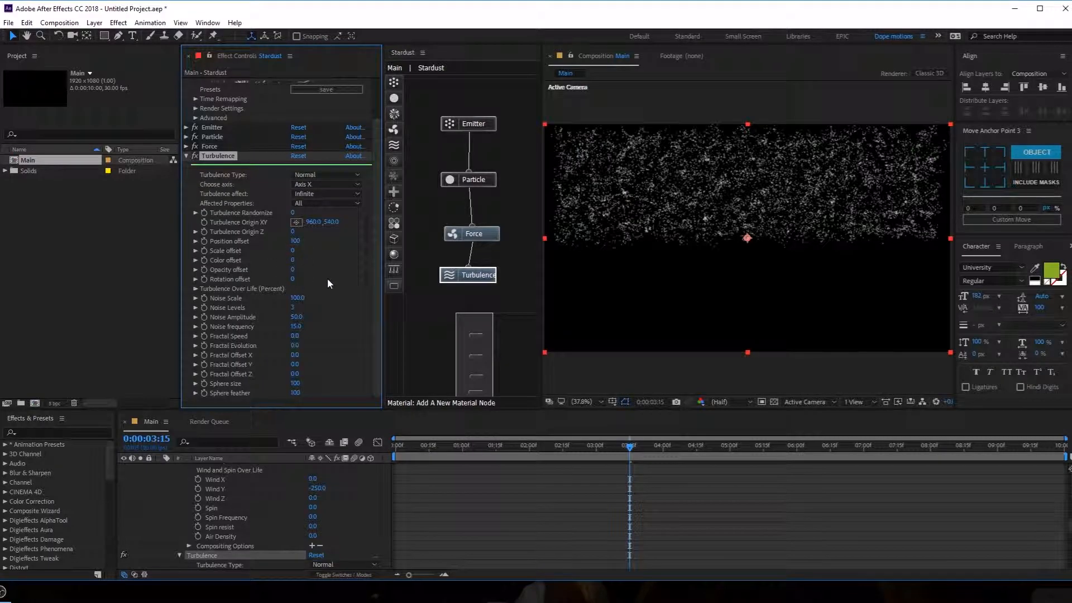
{"action": "left_click", "coordinate": [296, 241]}
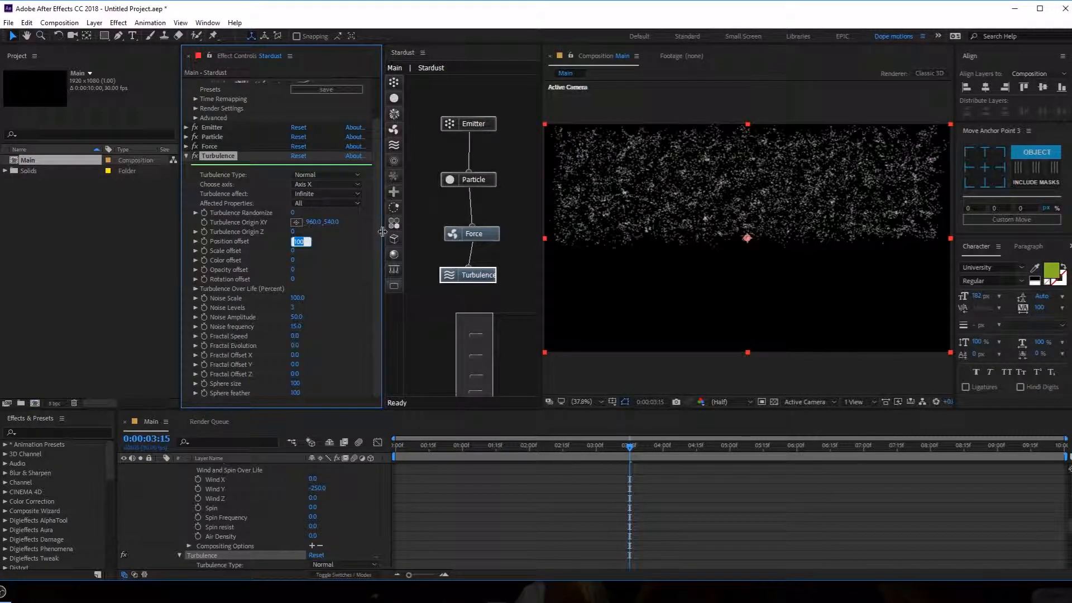
{"action": "type", "text": "250"}
{"action": "key", "text": "Return"}
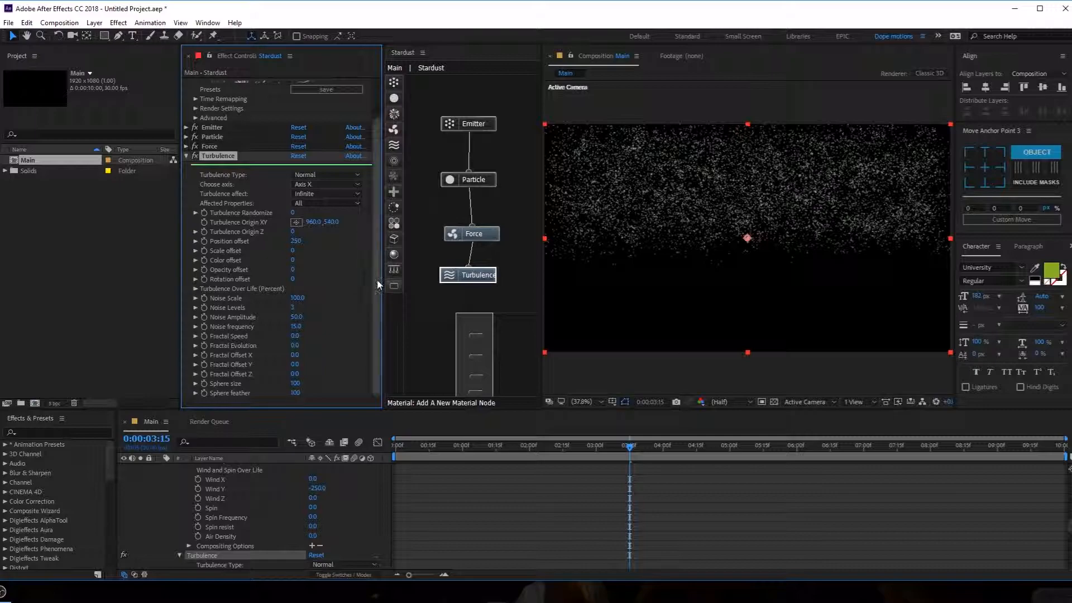
Step: Set the emitter's Particles Per Second to 50000 and scrub through the animation to about 0:00:03:05
{"action": "left_click_drag", "start_coordinate": [377, 279], "coordinate": [380, 228]}
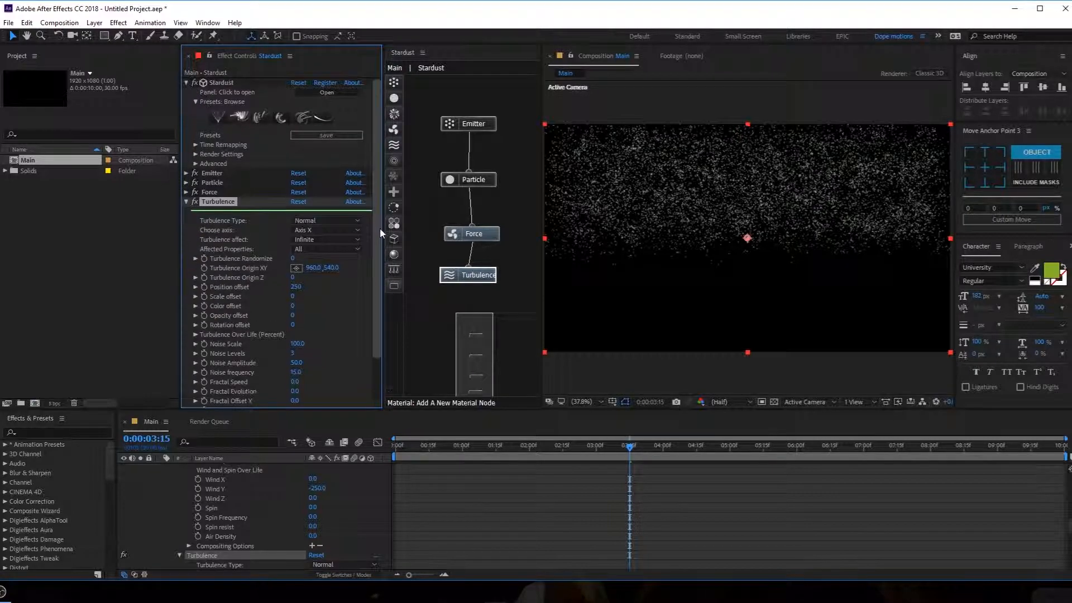
{"action": "left_click", "coordinate": [186, 173]}
{"action": "left_click", "coordinate": [297, 202]}
{"action": "type", "text": "50000"}
{"action": "key", "text": "Return"}
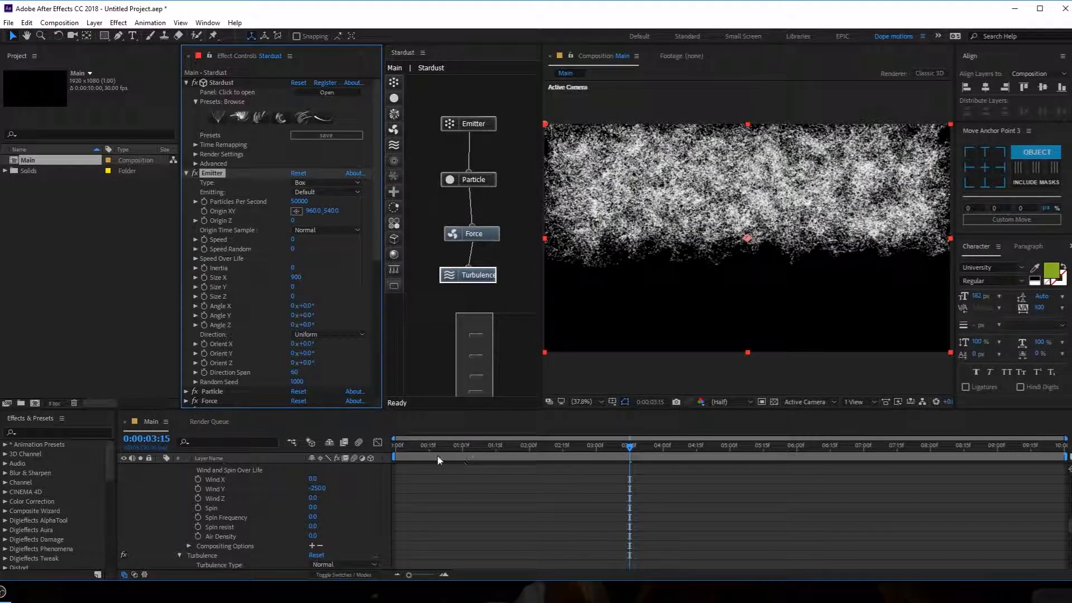
{"action": "left_click", "coordinate": [439, 453]}
{"action": "left_click_drag", "start_coordinate": [440, 452], "coordinate": [607, 450]}
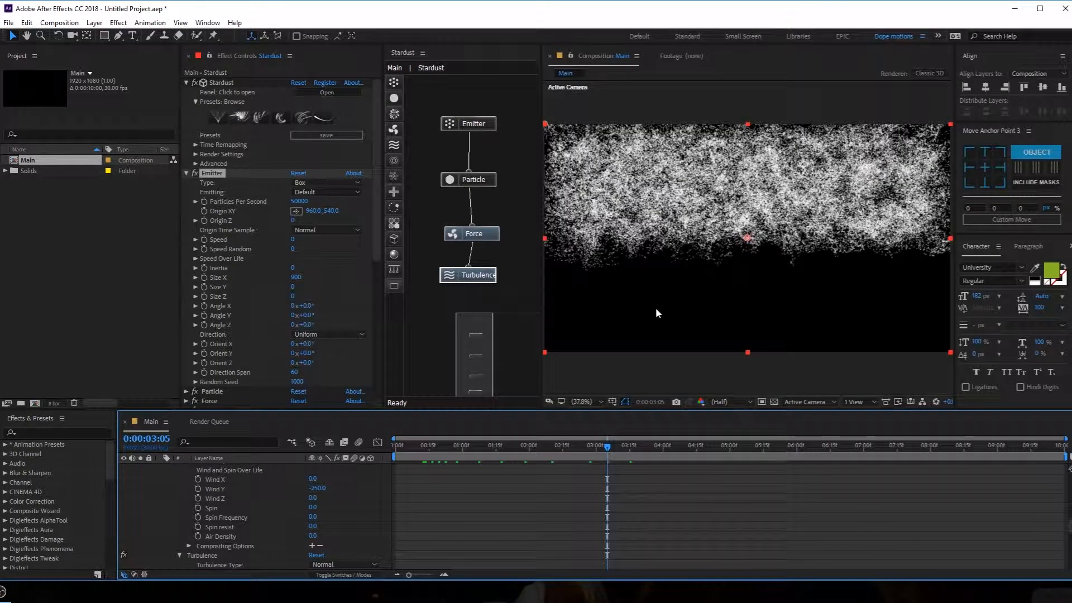
Step: Shape Turbulence Over Life as a Bezier curve rising slowly from 0 with a handle at Life 53, Value 8, and preview it
{"action": "left_click_drag", "start_coordinate": [374, 230], "coordinate": [378, 366]}
{"action": "left_click", "coordinate": [195, 299]}
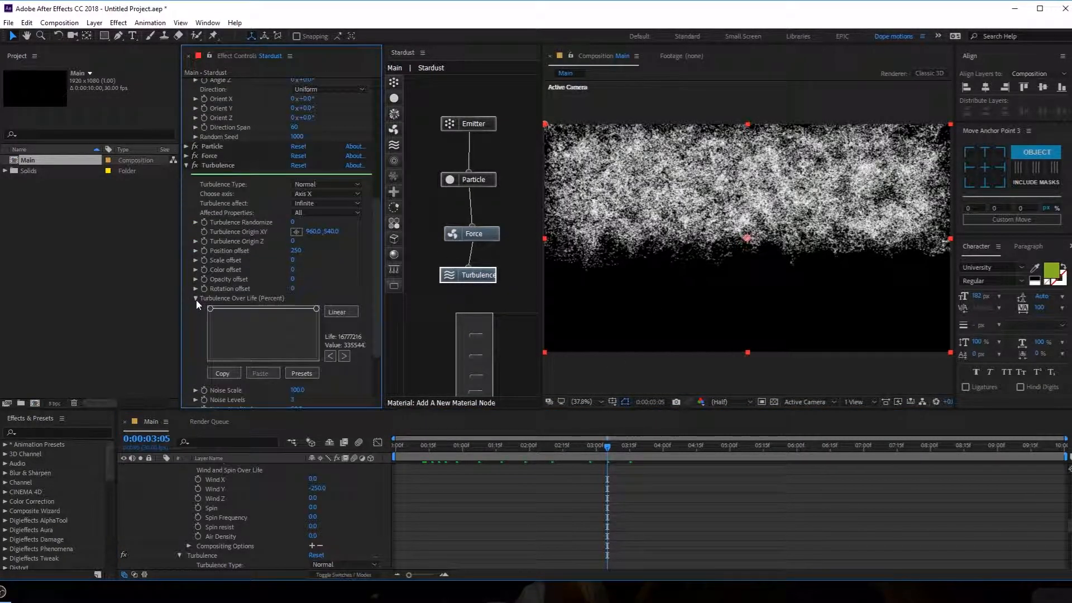
{"action": "left_click_drag", "start_coordinate": [212, 310], "coordinate": [202, 371]}
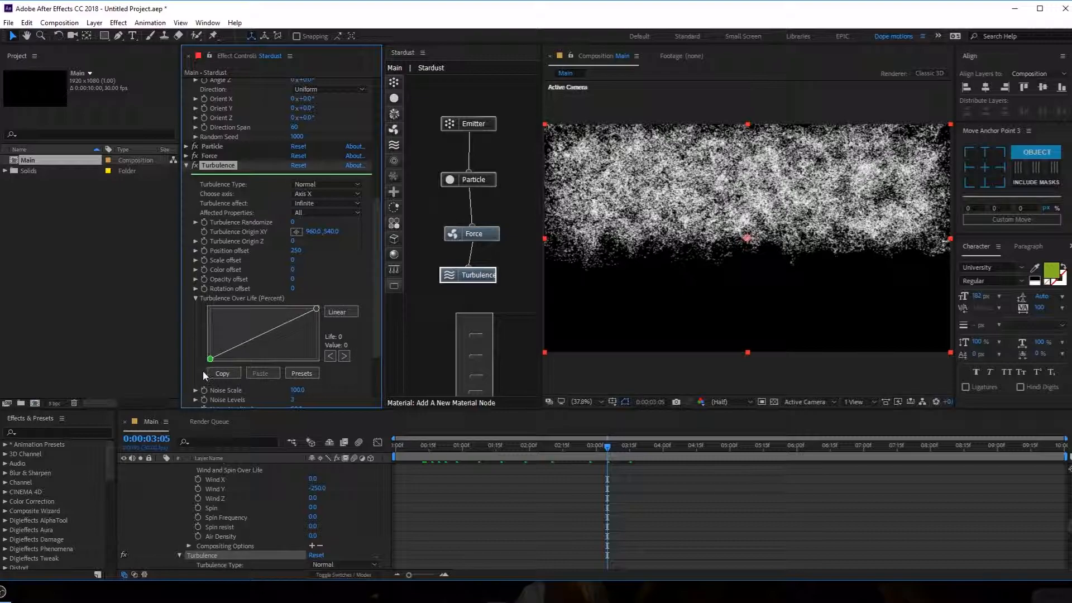
{"action": "left_click_drag", "start_coordinate": [250, 339], "coordinate": [257, 347]}
{"action": "left_click", "coordinate": [291, 331]}
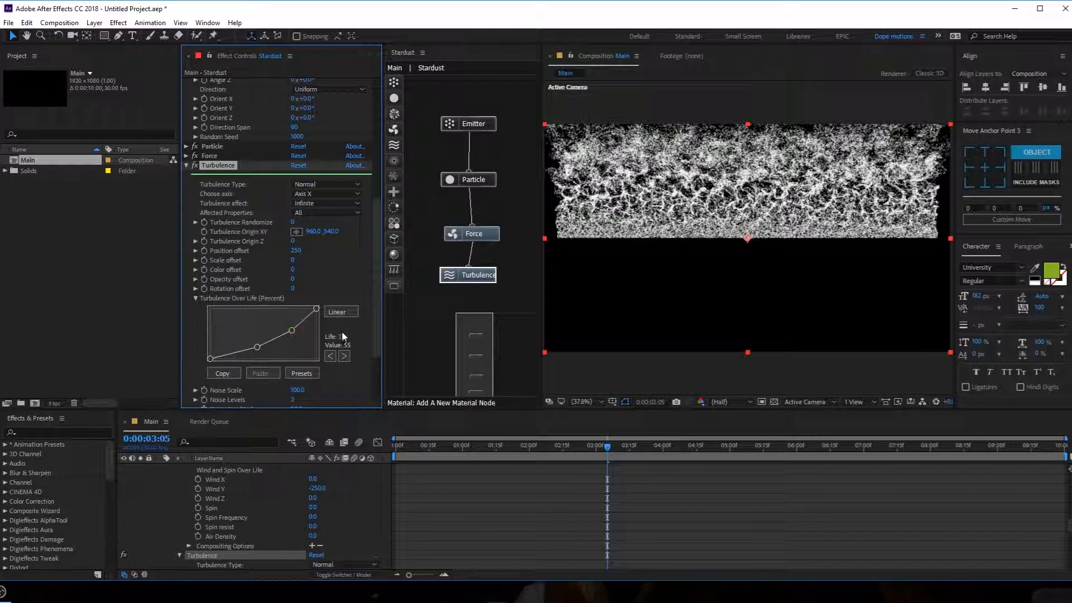
{"action": "left_click", "coordinate": [337, 316]}
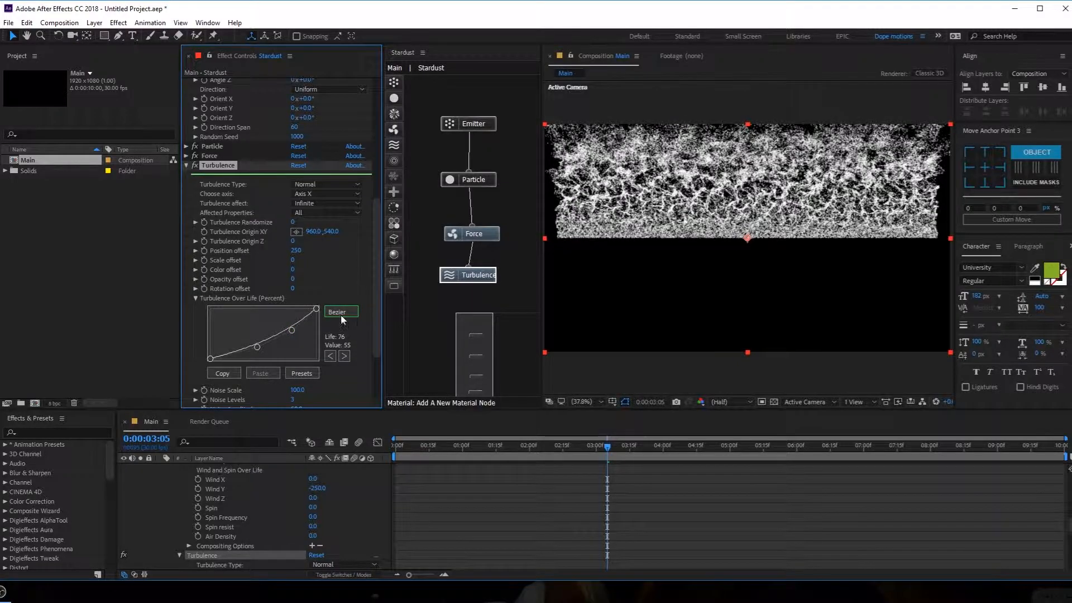
{"action": "left_click_drag", "start_coordinate": [293, 330], "coordinate": [267, 354]}
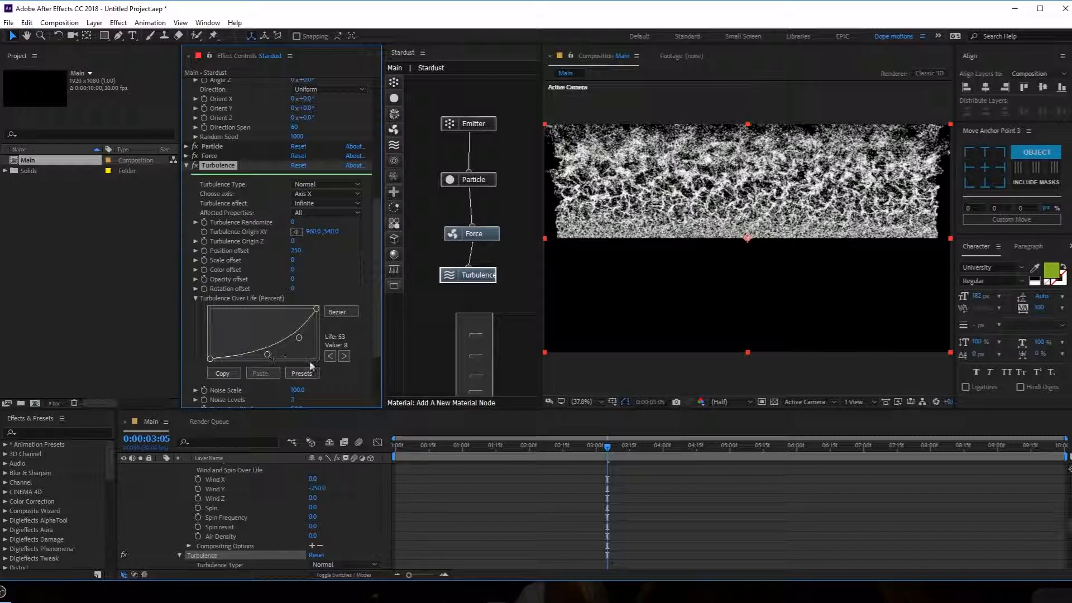
{"action": "left_click_drag", "start_coordinate": [403, 447], "coordinate": [476, 452]}
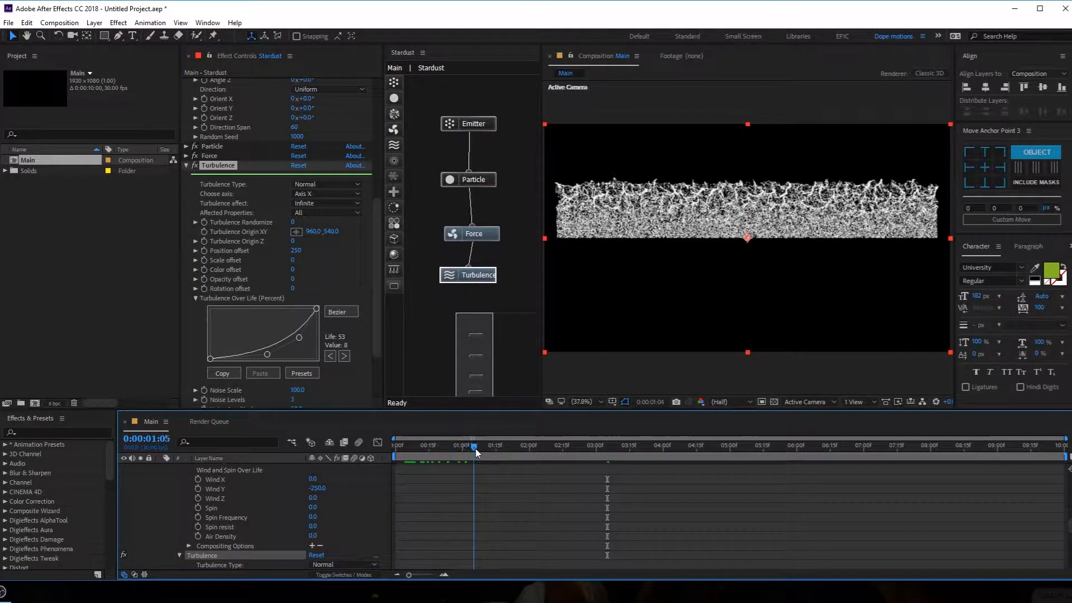
{"action": "key", "text": "space"}
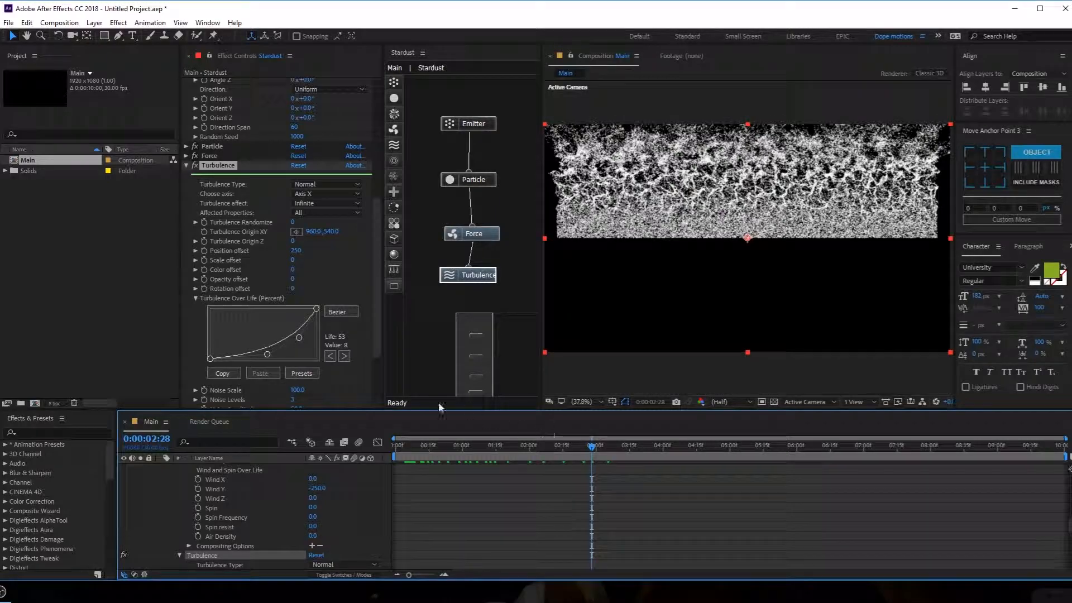
Step: Set the Turbulence's Noise Scale to 240 and preview the particles up to about 0:00:02:27
{"action": "left_click", "coordinate": [296, 390]}
{"action": "type", "text": "250"}
{"action": "key", "text": "Return"}
{"action": "left_click_drag", "start_coordinate": [307, 389], "coordinate": [302, 390]}
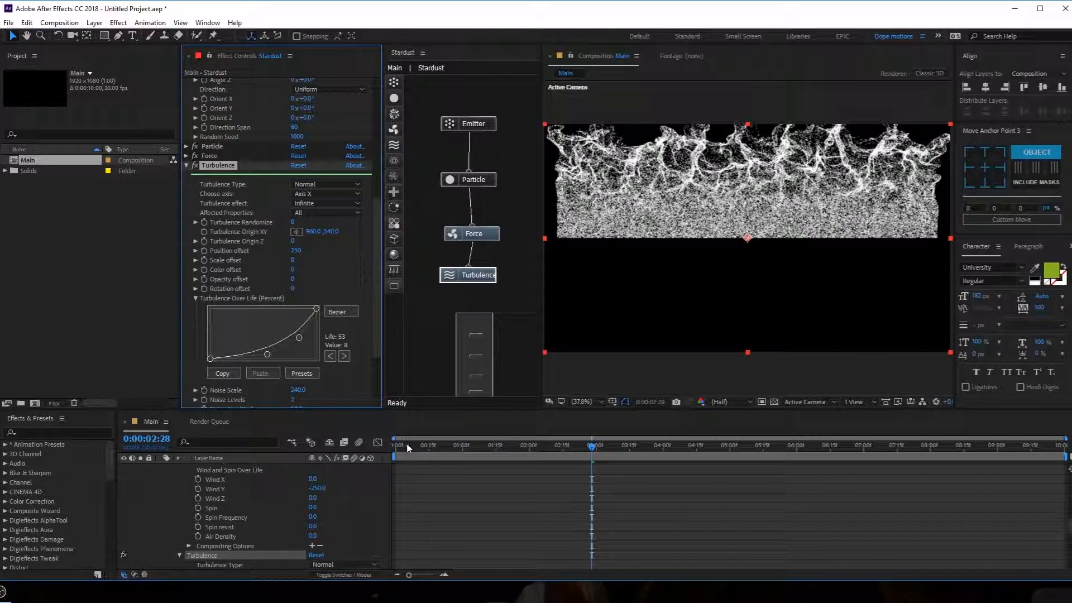
{"action": "left_click", "coordinate": [407, 447]}
{"action": "key", "text": "space"}
{"action": "left_click_drag", "start_coordinate": [467, 456], "coordinate": [589, 467]}
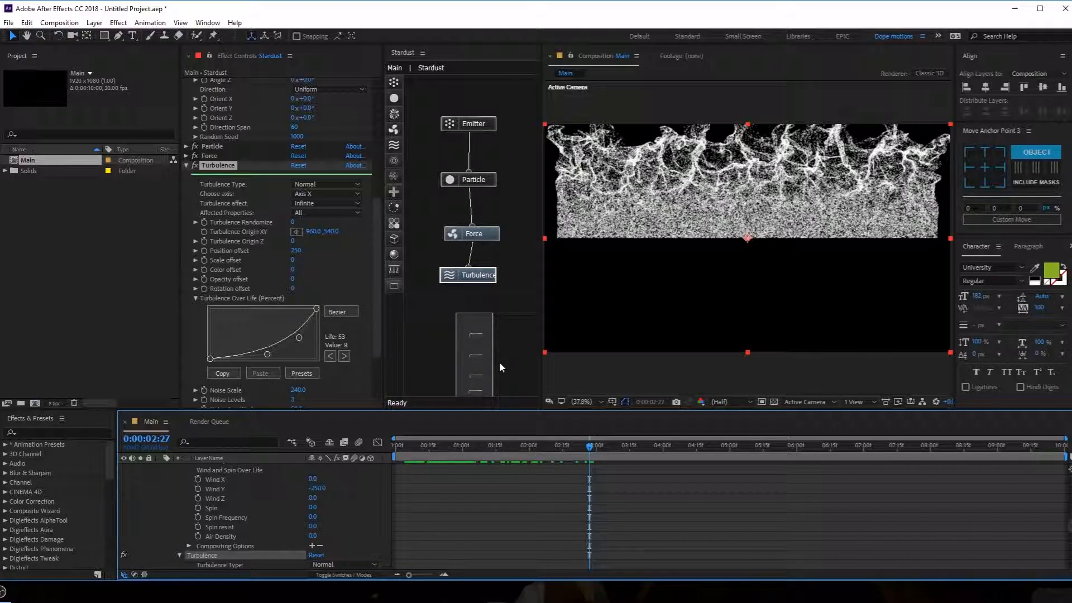
Step: Scrub to about 0:00:02:25 and set the Turbulence's Noise Scale to 250
{"action": "left_click_drag", "start_coordinate": [430, 454], "coordinate": [585, 454]}
{"action": "left_click", "coordinate": [298, 390]}
{"action": "type", "text": "250"}
{"action": "key", "text": "Return"}
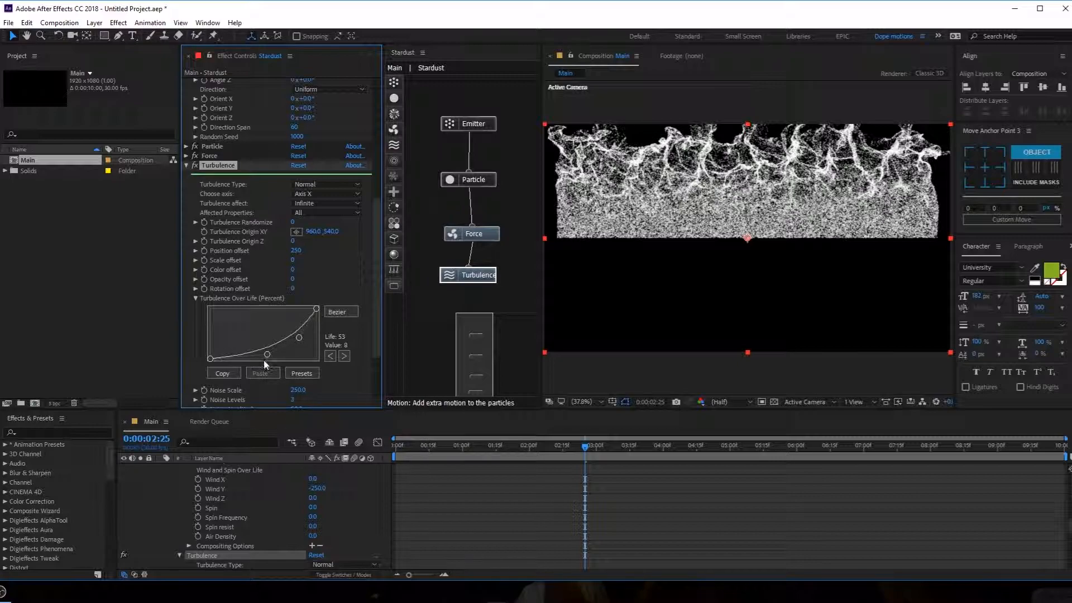
Step: Move the first handle of the Turbulence Over Life curve to Life 30, Value 32 and scrub to about 0:00:03:25
{"action": "left_click_drag", "start_coordinate": [267, 357], "coordinate": [242, 348]}
{"action": "left_click", "coordinate": [250, 371]}
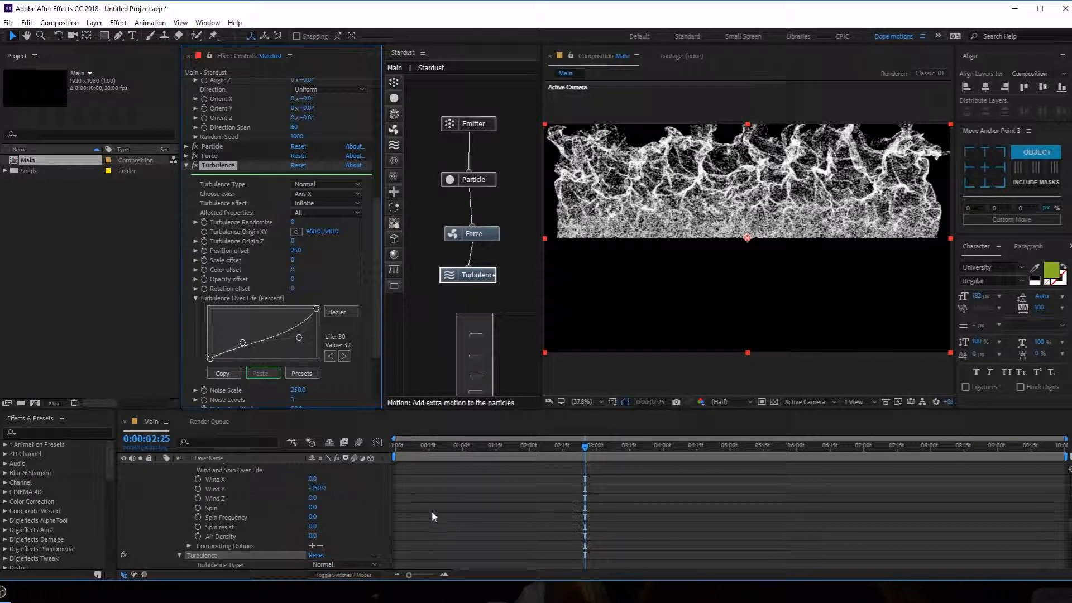
{"action": "left_click_drag", "start_coordinate": [439, 448], "coordinate": [652, 454]}
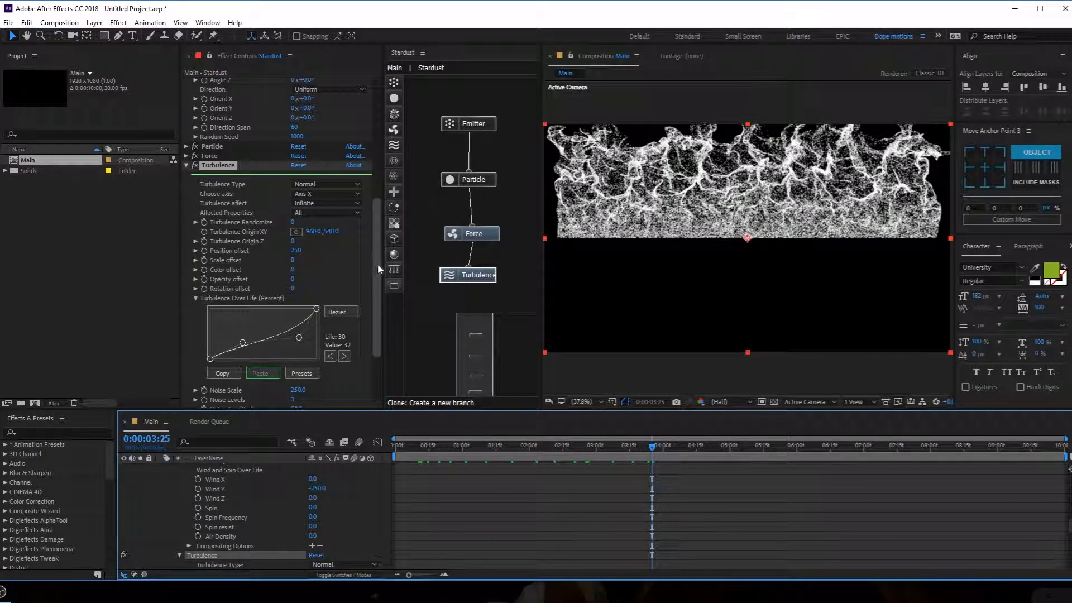
Step: Try adjusting the Turbulence's Fractal Evolution value
{"action": "left_click_drag", "start_coordinate": [379, 321], "coordinate": [379, 345]}
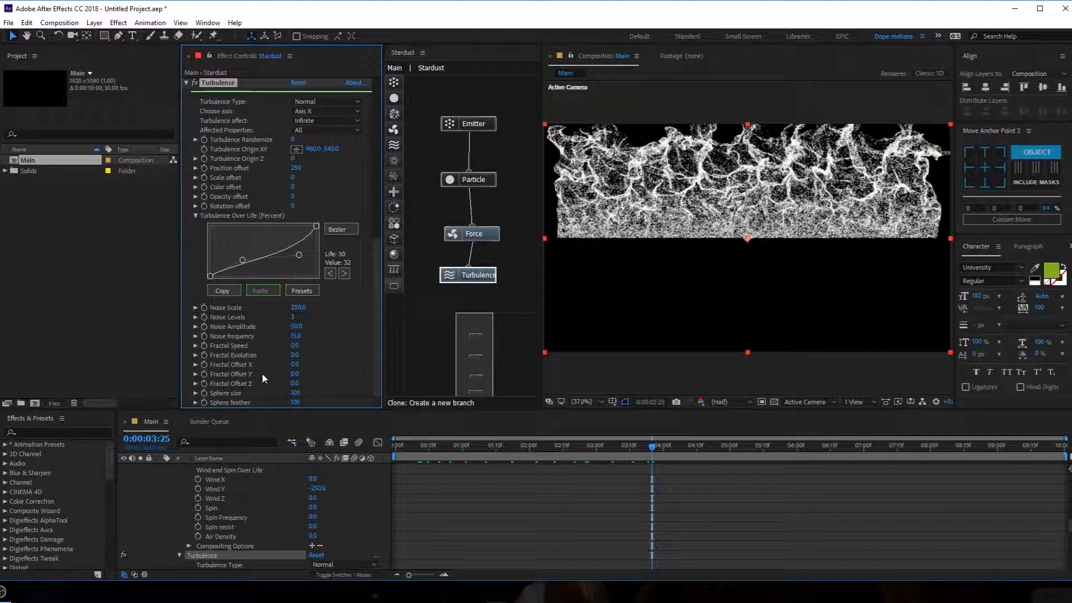
{"action": "left_click_drag", "start_coordinate": [296, 358], "coordinate": [292, 355]}
{"action": "left_click", "coordinate": [310, 351]}
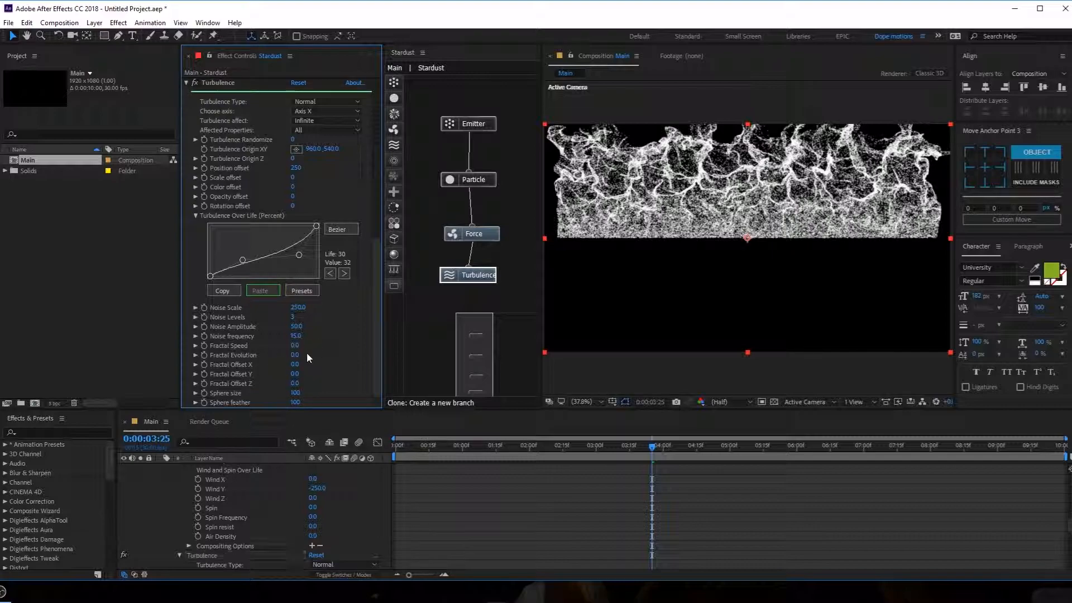
Step: Add the expression time*10 to the Turbulence's Fractal Evolution and preview the particles up to about 0:00:02:26
{"action": "left_click", "coordinate": [203, 356], "text": "alt"}
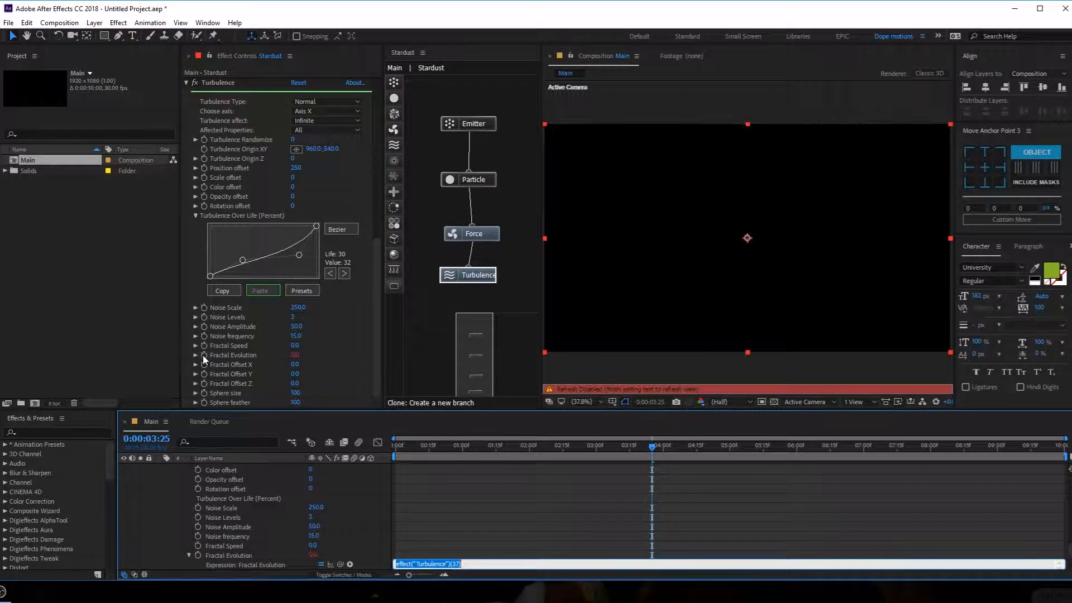
{"action": "type", "text": "time*10"}
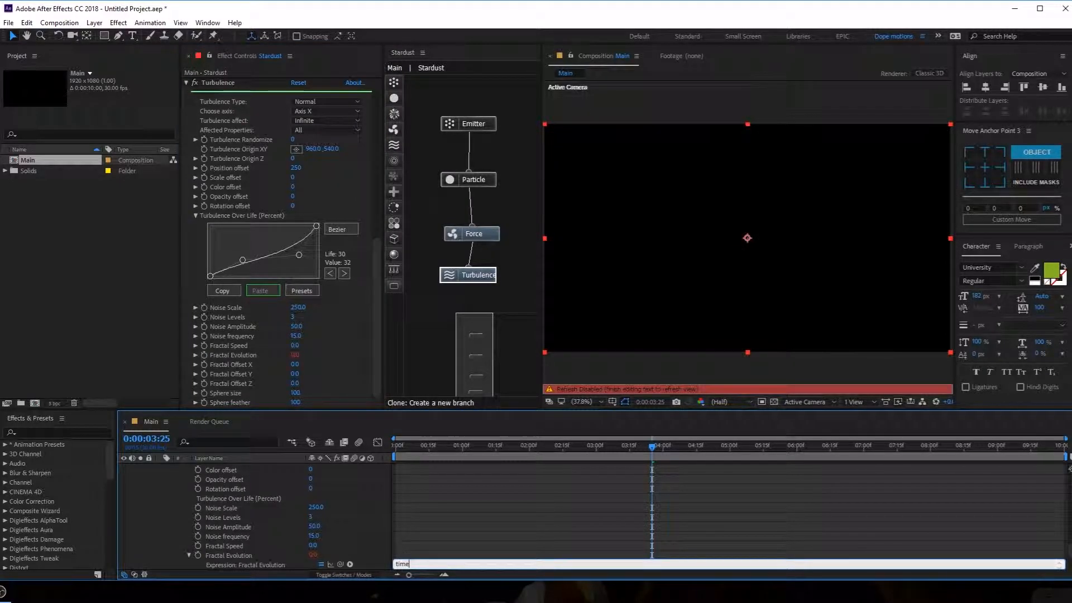
{"action": "left_click", "coordinate": [407, 463]}
{"action": "left_click_drag", "start_coordinate": [500, 449], "coordinate": [583, 454]}
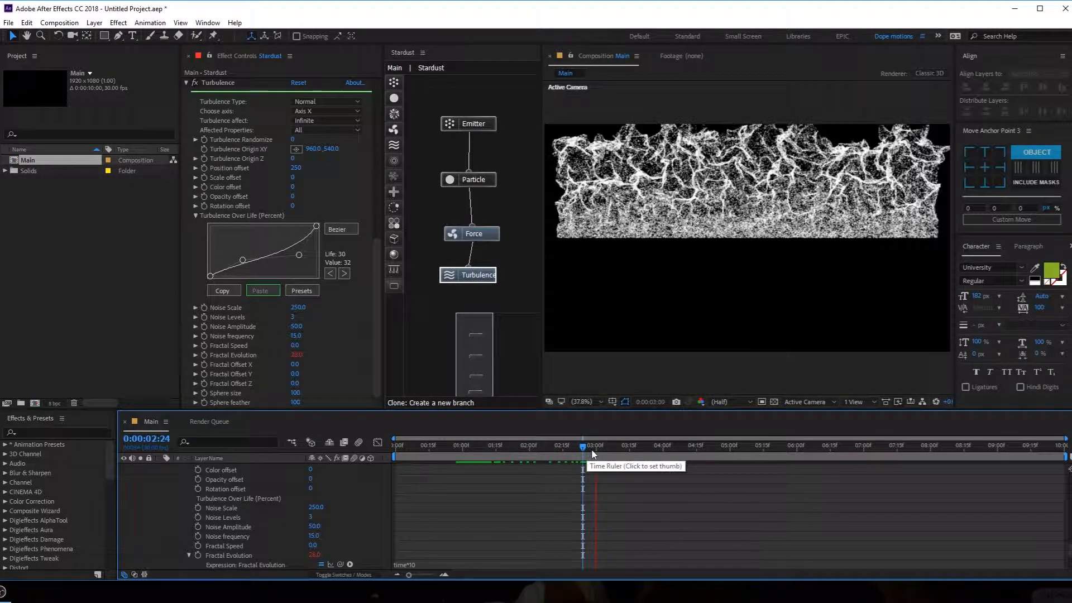
{"action": "left_click", "coordinate": [588, 451]}
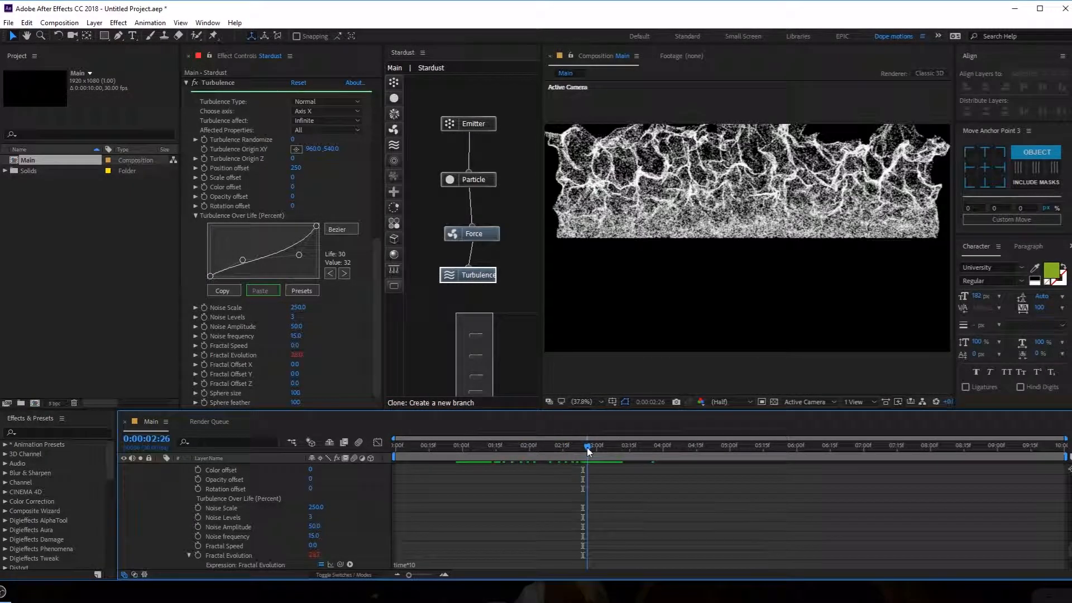
Step: Change the Fractal Evolution expression to time*2 and preview the particle motion from about 0:00:02:26
{"action": "scroll", "coordinate": [489, 502], "scroll_direction": "down", "scroll_amount": 2}
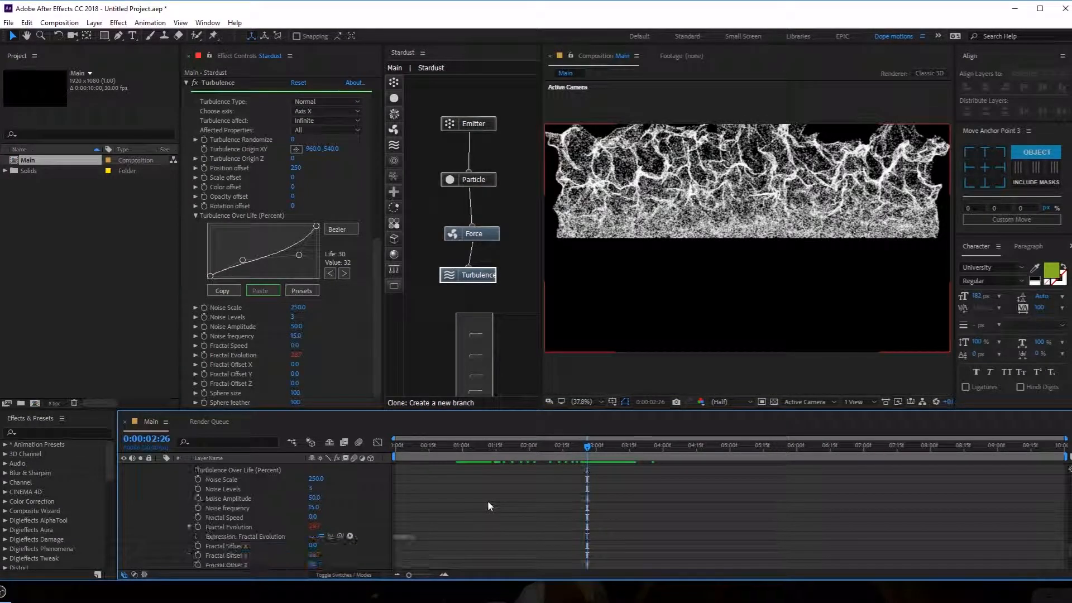
{"action": "left_click", "coordinate": [420, 533]}
{"action": "type", "text": "time*10"}
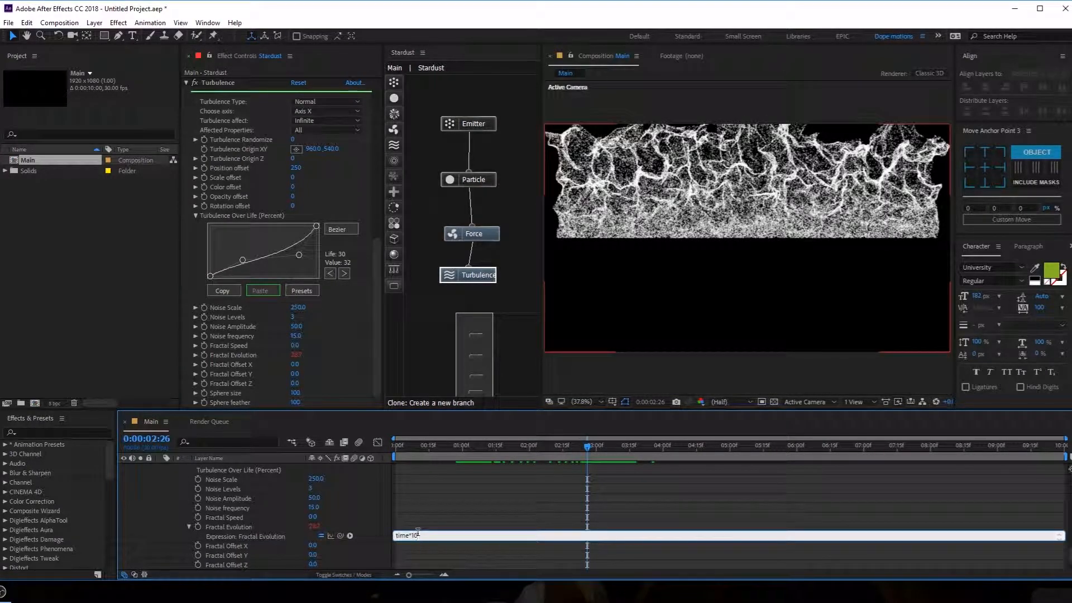
{"action": "left_click", "coordinate": [443, 514]}
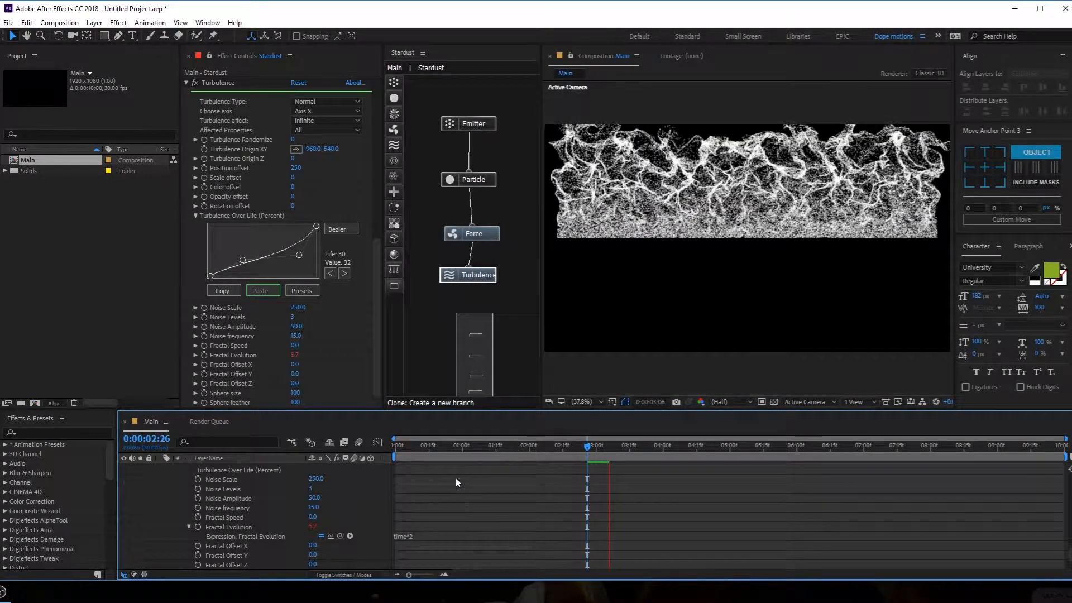
Step: Change the Fractal Evolution expression to time*4, preview the particles and scrub to about 0:00:01:09
{"action": "left_click", "coordinate": [413, 535]}
{"action": "left_click", "coordinate": [416, 535]}
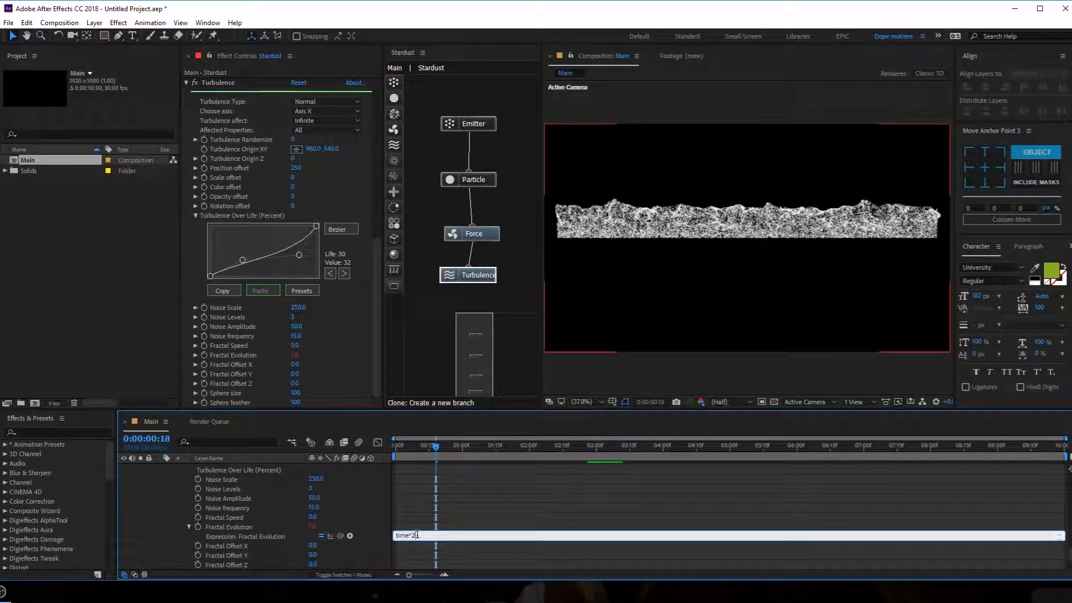
{"action": "left_click", "coordinate": [449, 510]}
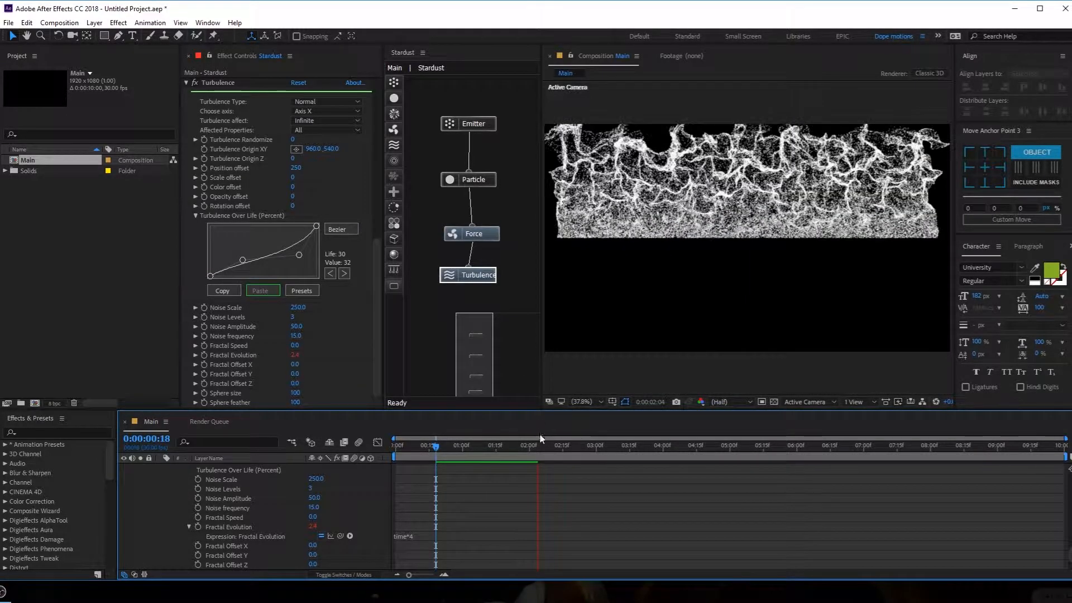
{"action": "left_click_drag", "start_coordinate": [453, 450], "coordinate": [484, 455]}
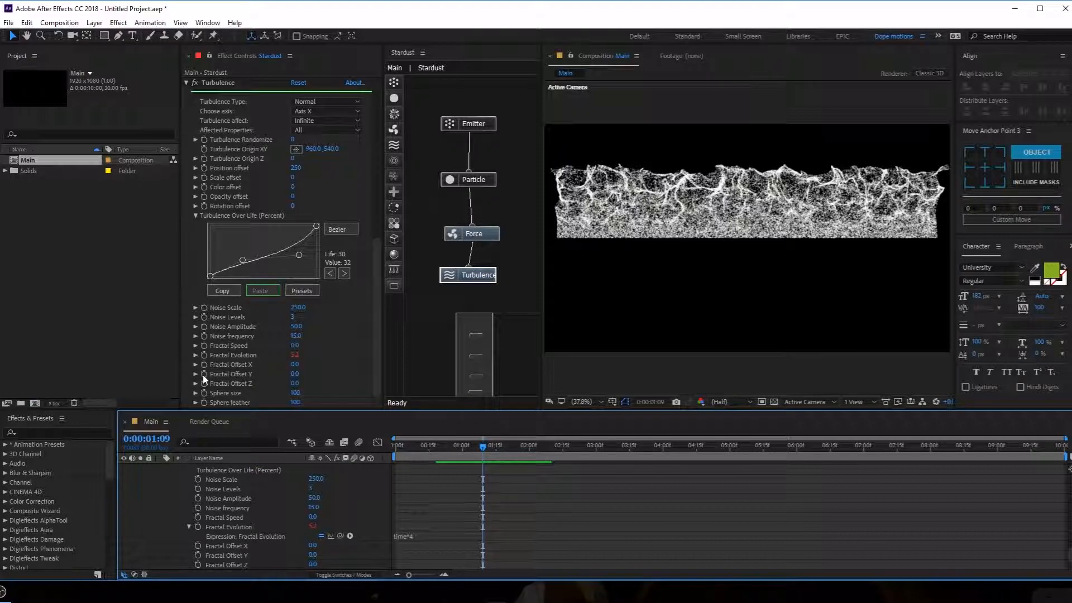
Step: Add the expression time*10 to the Turbulence's Fractal Offset Y, preview it and scrub to about 0:00:02:15
{"action": "left_click_drag", "start_coordinate": [296, 375], "coordinate": [306, 373]}
{"action": "key", "text": "ctrl+z"}
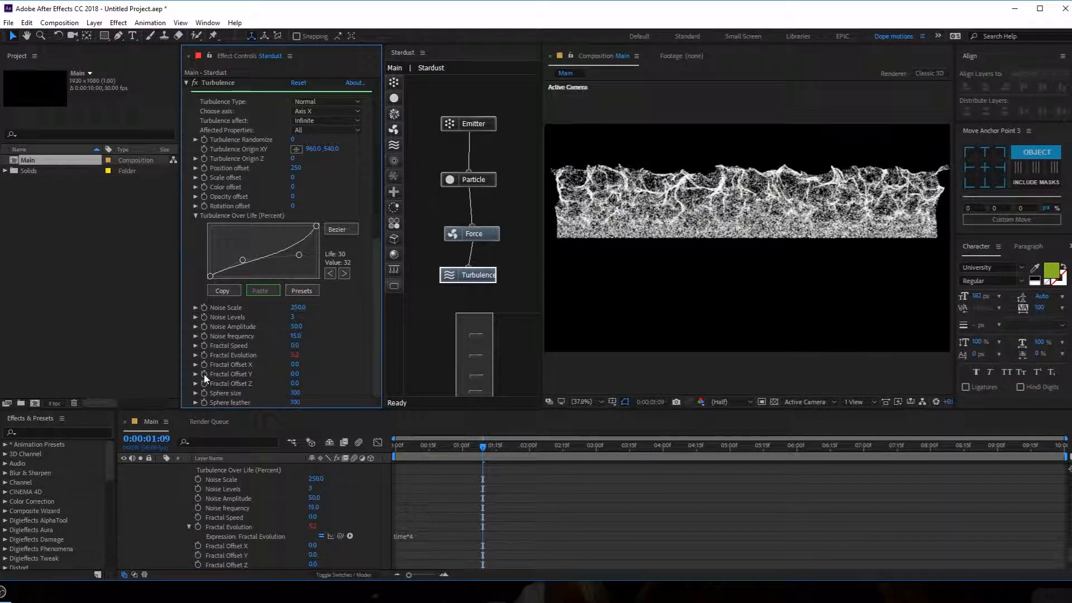
{"action": "left_click", "coordinate": [205, 374], "text": "alt"}
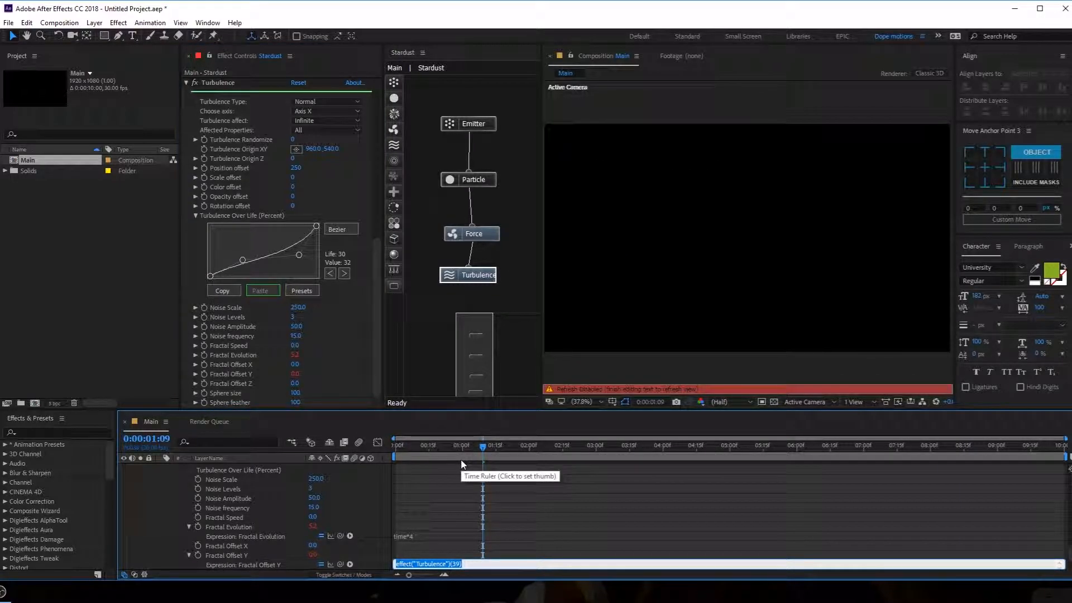
{"action": "type", "text": "time*10"}
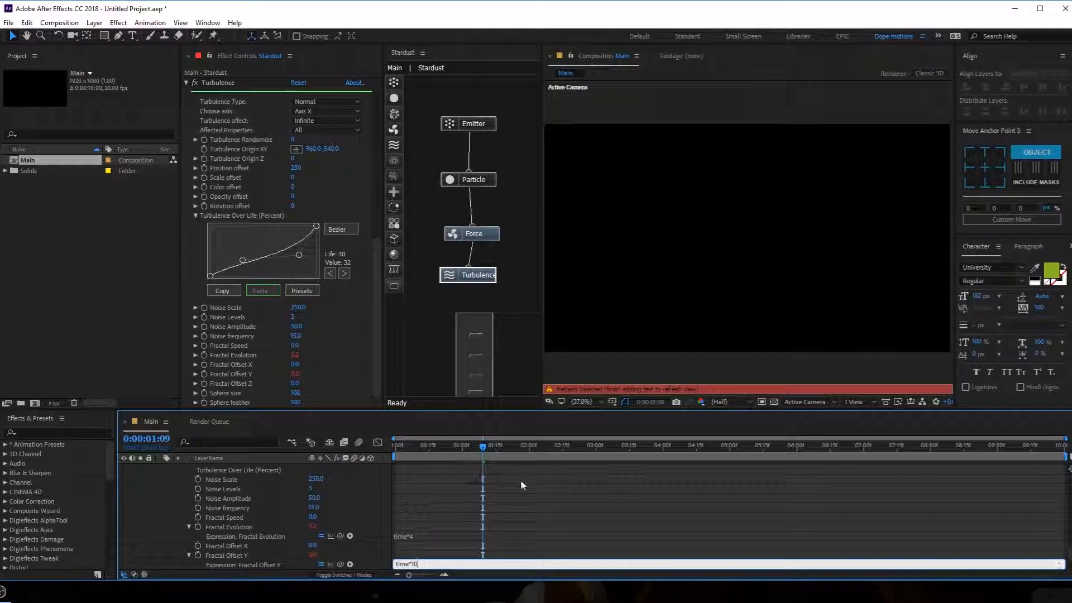
{"action": "left_click", "coordinate": [522, 480]}
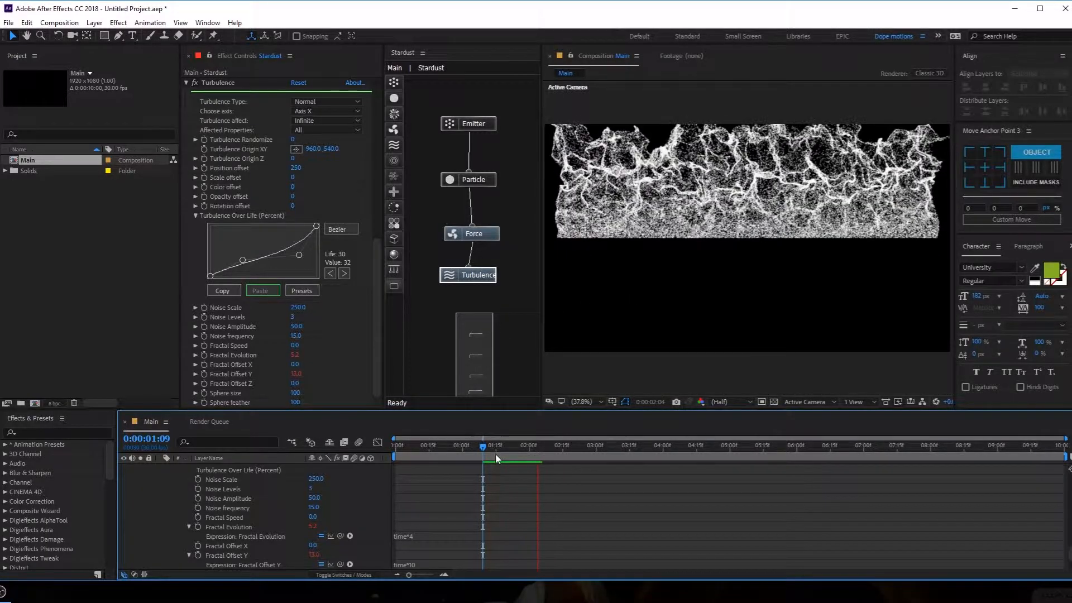
{"action": "left_click_drag", "start_coordinate": [482, 447], "coordinate": [563, 447]}
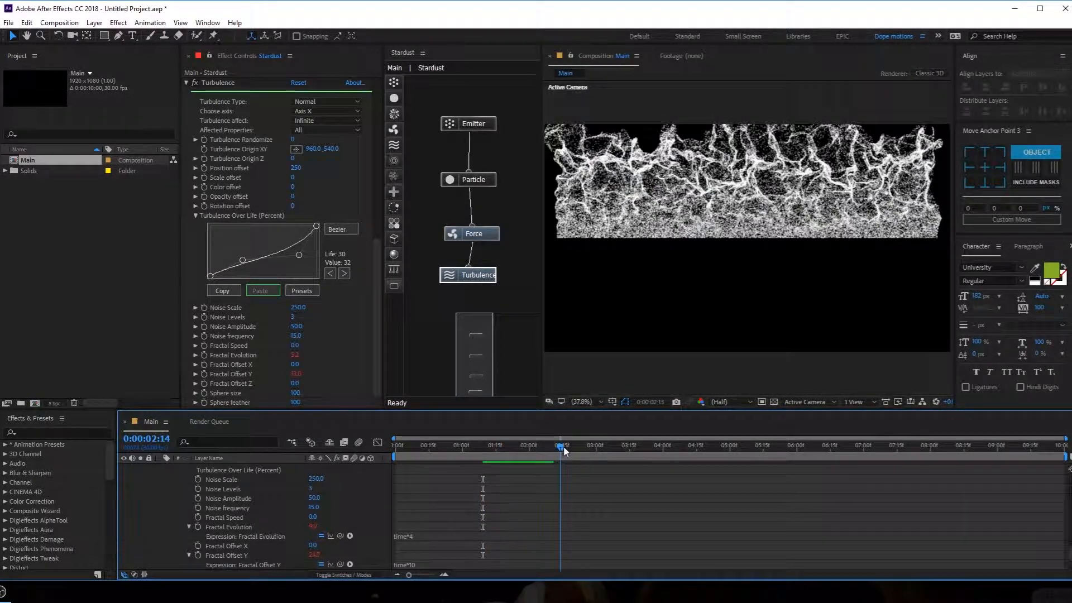
Step: Collapse the Stardust layer's properties and add a Field node below the Turbulence node
{"action": "scroll", "coordinate": [169, 488], "scroll_direction": "up", "scroll_amount": 15}
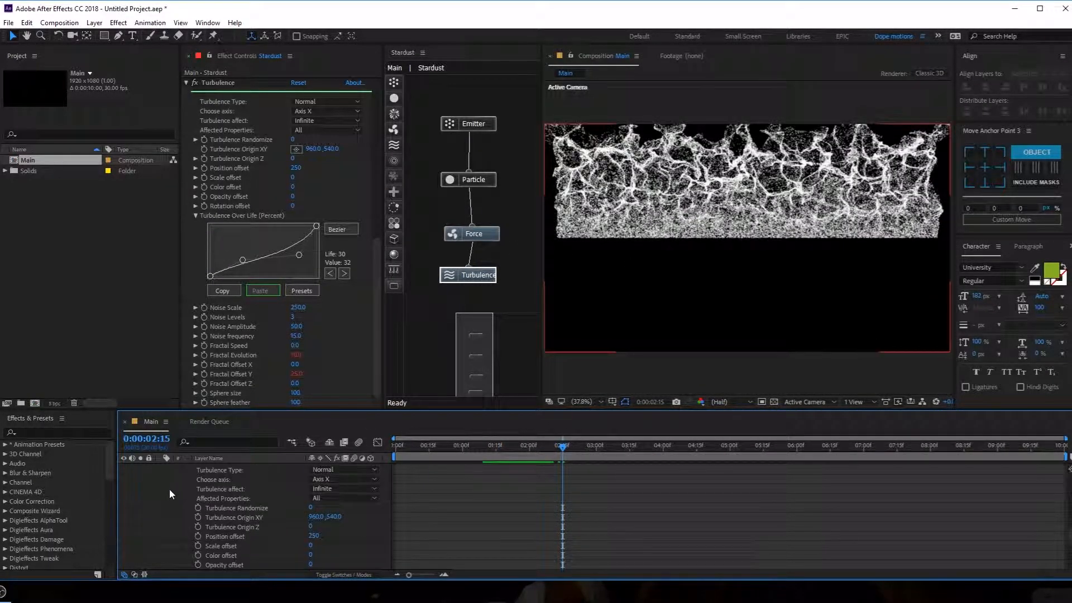
{"action": "left_click", "coordinate": [161, 478]}
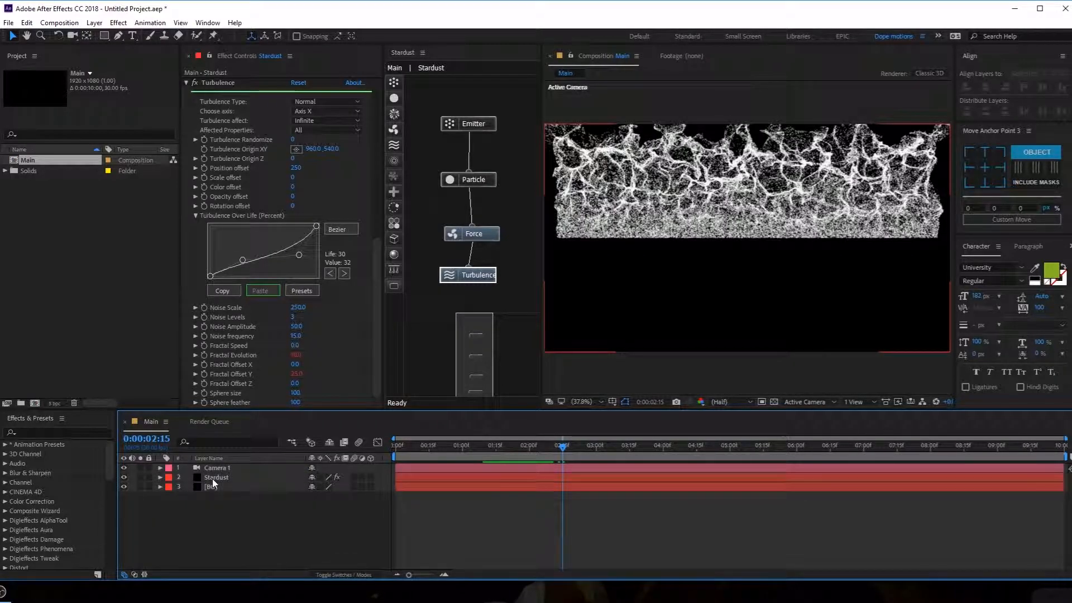
{"action": "left_click", "coordinate": [215, 477]}
{"action": "left_click", "coordinate": [530, 291]}
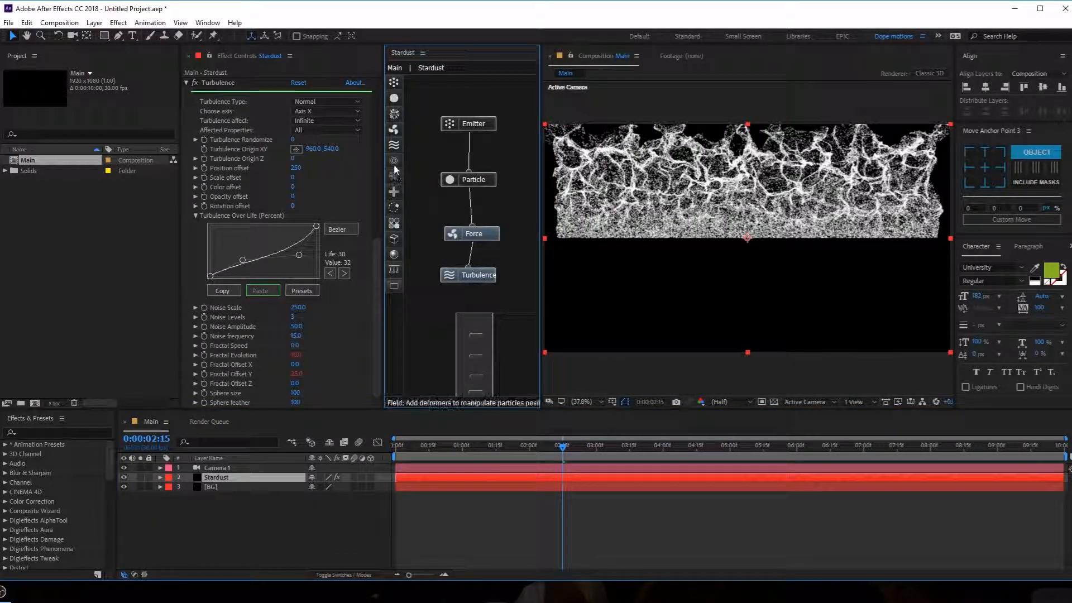
{"action": "left_click_drag", "start_coordinate": [423, 187], "coordinate": [505, 303]}
{"action": "left_click_drag", "start_coordinate": [372, 283], "coordinate": [378, 357]}
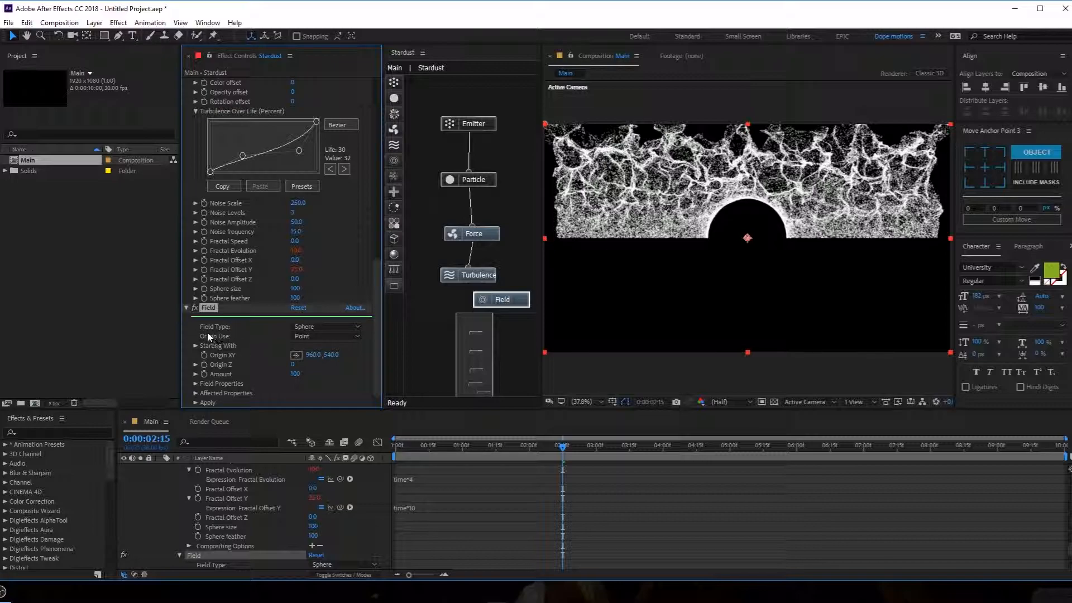
Step: Set the Field type to Bend with a Bend Amount of 33 and the axis to Axis Y
{"action": "left_click", "coordinate": [324, 328]}
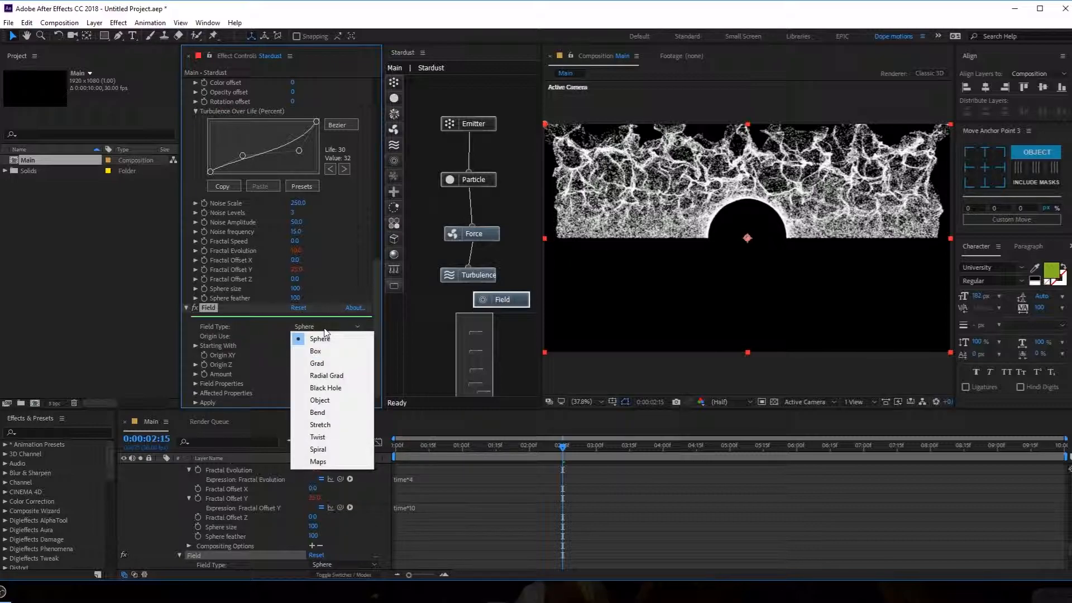
{"action": "left_click", "coordinate": [321, 413]}
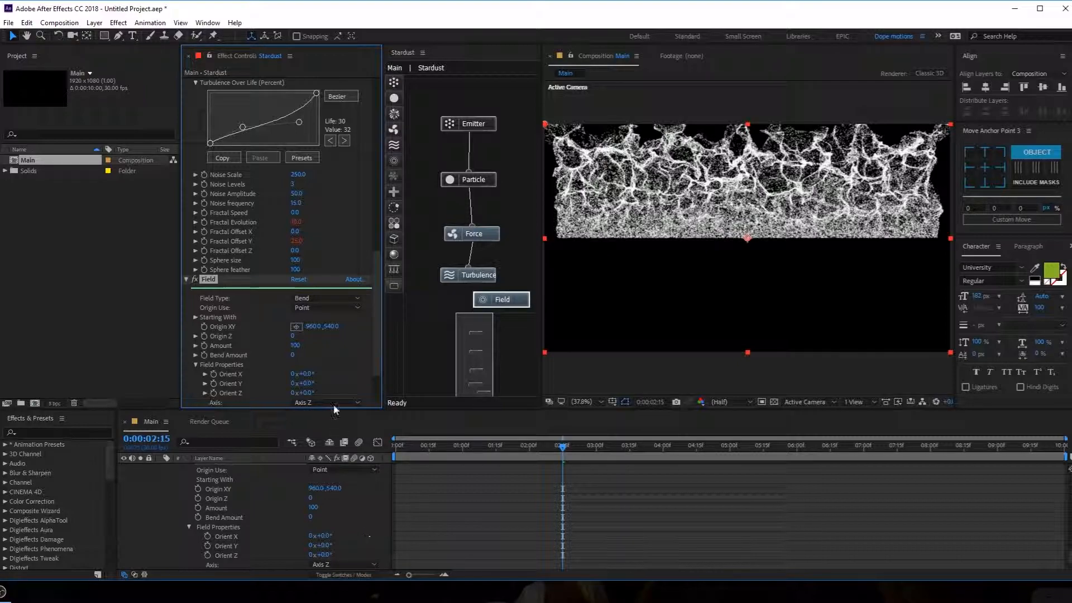
{"action": "left_click_drag", "start_coordinate": [293, 356], "coordinate": [414, 347]}
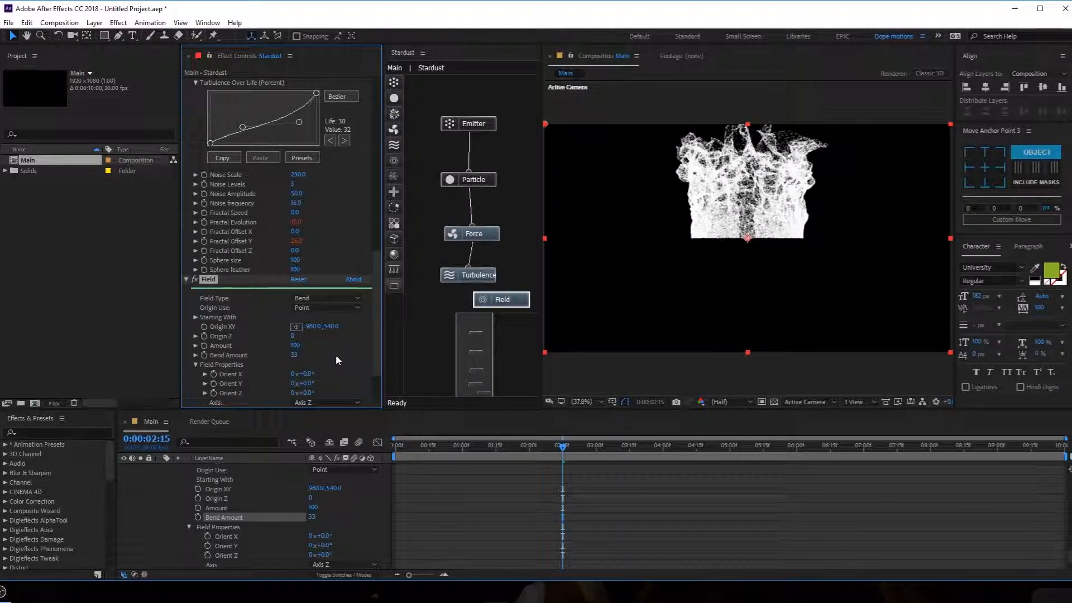
{"action": "scroll", "coordinate": [337, 360], "scroll_direction": "down", "scroll_amount": 1}
{"action": "left_click", "coordinate": [333, 377]}
{"action": "left_click", "coordinate": [334, 401]}
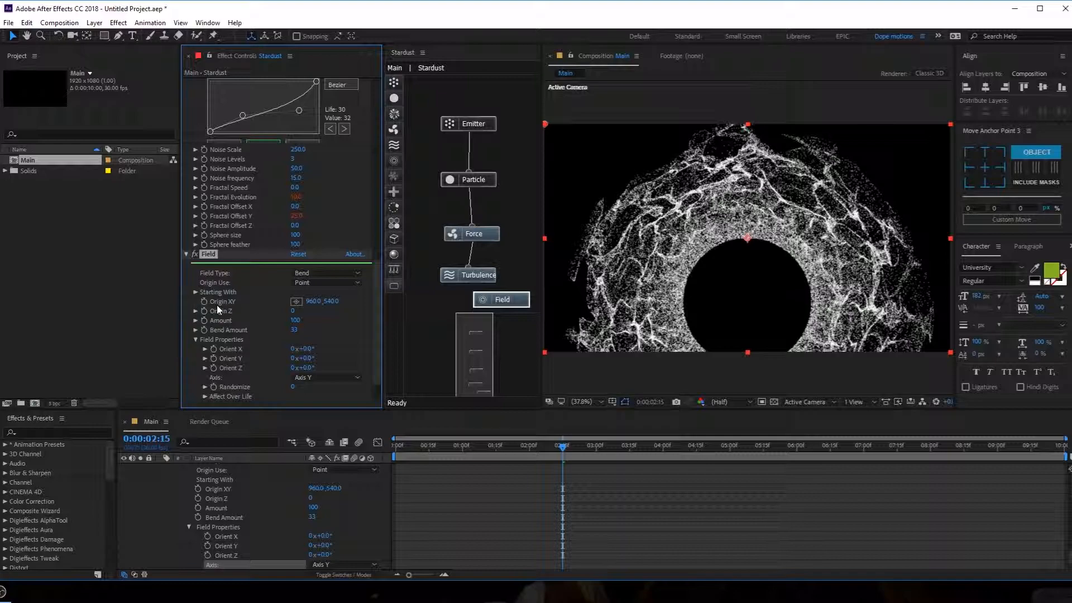
Step: Set the Field's Origin XY to 960, 237 and its Bend Amount to 36, and scrub to about 0:00:04:02
{"action": "left_click_drag", "start_coordinate": [335, 306], "coordinate": [119, 351]}
{"action": "left_click_drag", "start_coordinate": [116, 353], "coordinate": [124, 362]}
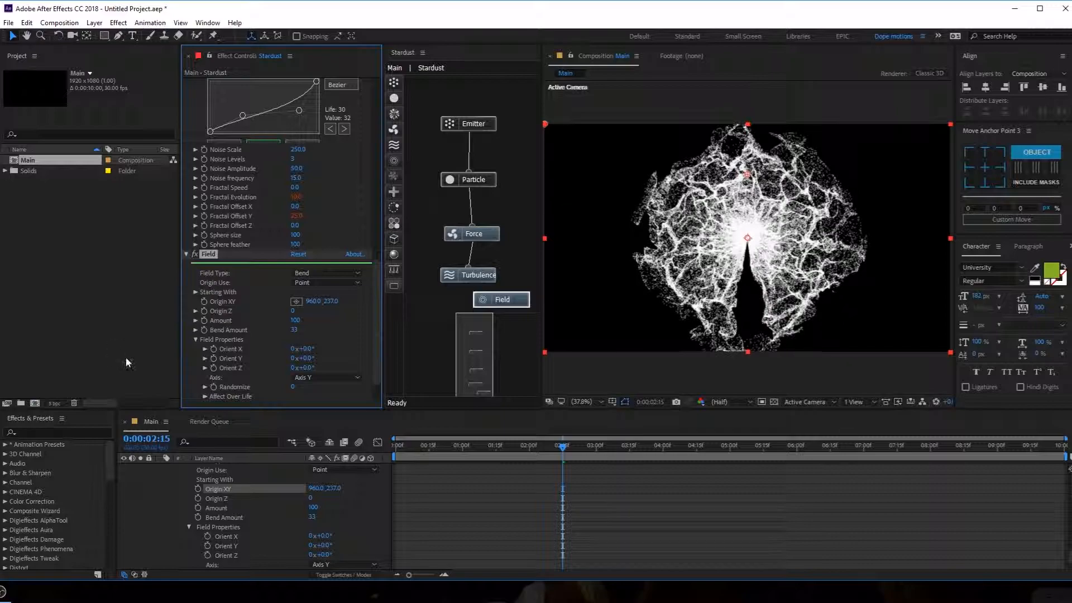
{"action": "left_click_drag", "start_coordinate": [294, 329], "coordinate": [293, 328]}
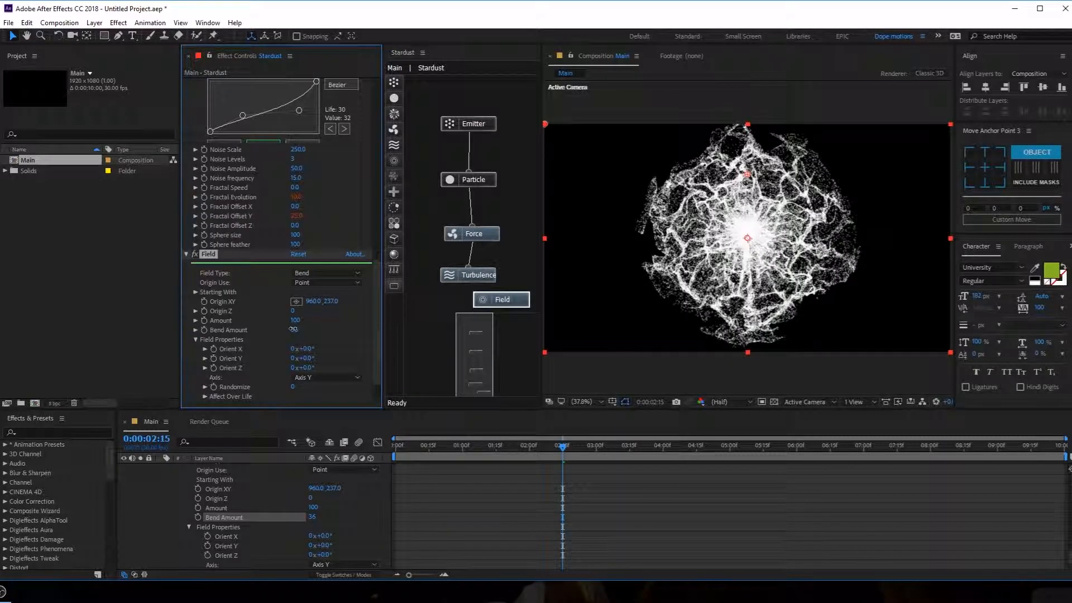
{"action": "left_click_drag", "start_coordinate": [402, 446], "coordinate": [667, 467]}
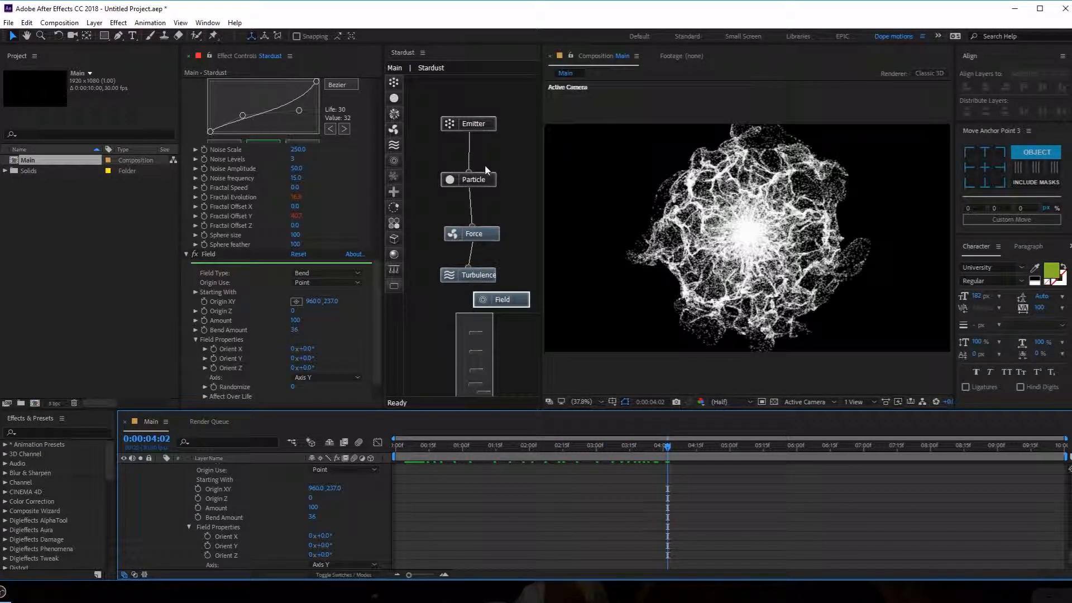
Step: Shape the Particle's Size Over Life curve so the size falls linearly from full at birth to 0 at Life 100
{"action": "left_click", "coordinate": [480, 179]}
{"action": "left_click", "coordinate": [195, 253]}
{"action": "left_click", "coordinate": [205, 263]}
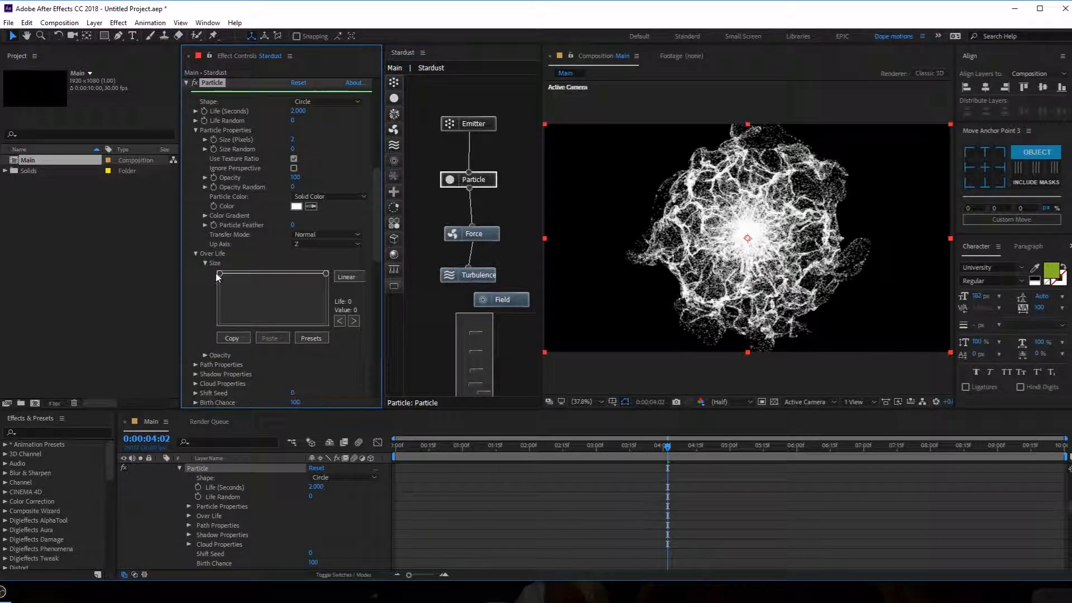
{"action": "mouse_move", "coordinate": [220, 273]}
{"action": "left_mouse_down"}
{"action": "mouse_move", "coordinate": [221, 323]}
{"action": "mouse_move", "coordinate": [214, 260]}
{"action": "left_mouse_up"}
{"action": "left_click_drag", "start_coordinate": [327, 274], "coordinate": [326, 324]}
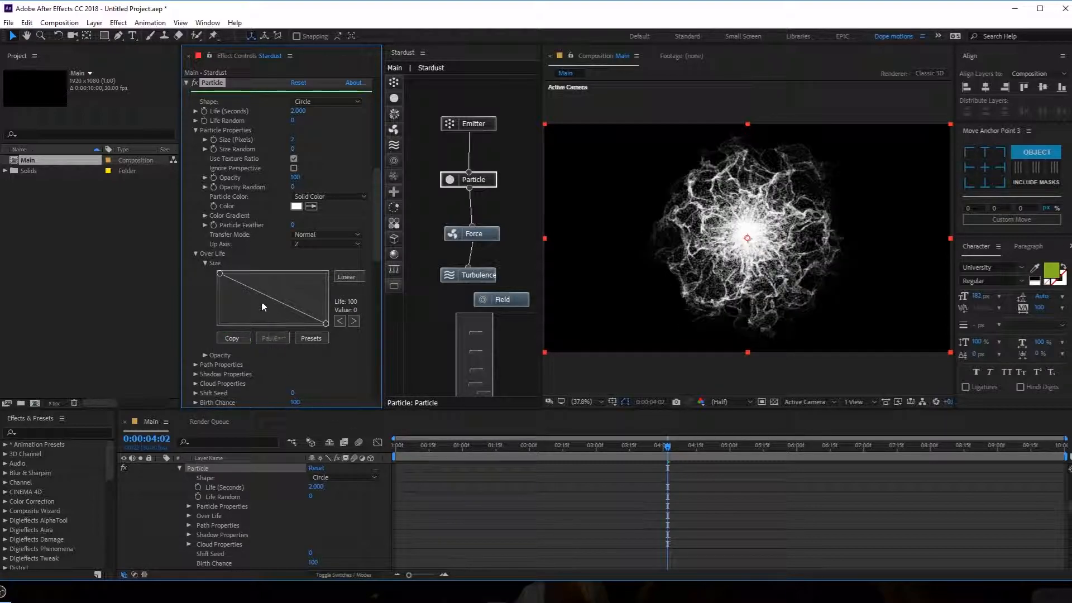
Step: Make the Size Over Life curve Bezier with handles at Life 41, Value 72 and Life 55, Value 0
{"action": "left_click_drag", "start_coordinate": [287, 307], "coordinate": [286, 283]}
{"action": "left_click", "coordinate": [347, 278]}
{"action": "left_click_drag", "start_coordinate": [291, 322], "coordinate": [264, 288]}
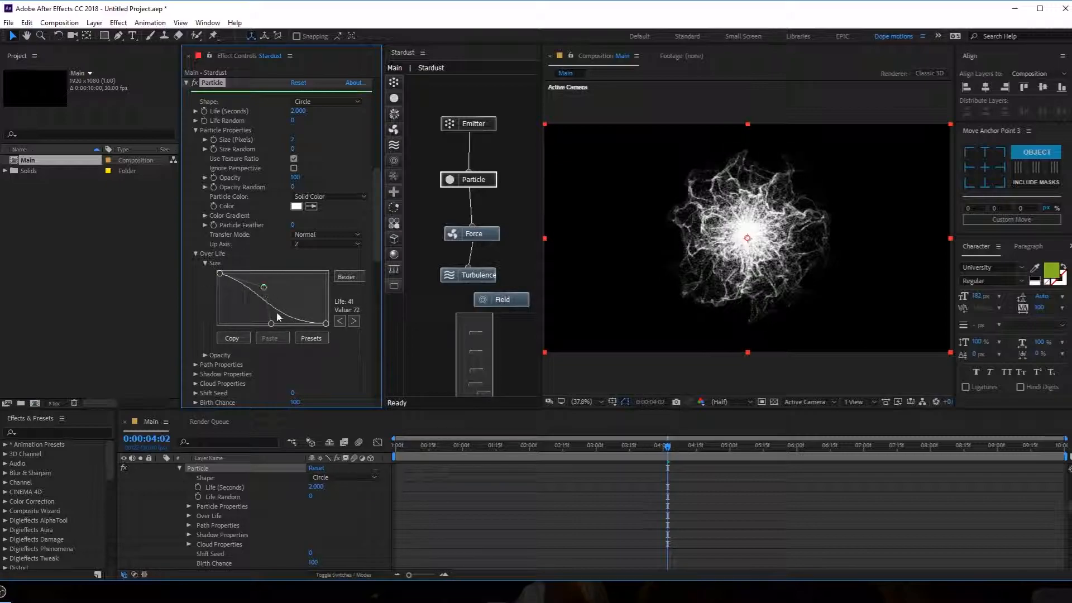
{"action": "left_click_drag", "start_coordinate": [273, 327], "coordinate": [281, 328]}
Step: Scrub through the animation to about 0:00:03:03 and inspect the particles at 100% magnification
{"action": "left_click", "coordinate": [463, 483]}
{"action": "left_click_drag", "start_coordinate": [412, 446], "coordinate": [603, 479]}
{"action": "key", "text": "slash"}
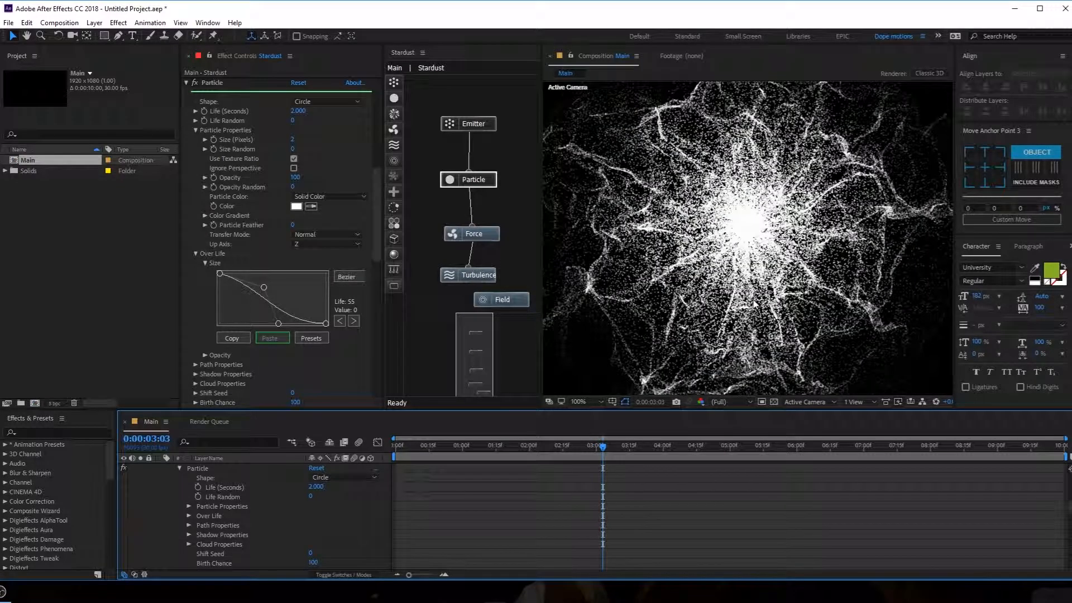
{"action": "key", "text": "comma"}
Step: Collapse the Stardust layer's properties, select Camera 1 and move the camera to a closer, tilted view of the particle burst
{"action": "scroll", "coordinate": [159, 478], "scroll_direction": "up", "scroll_amount": 10}
{"action": "left_click", "coordinate": [159, 478]}
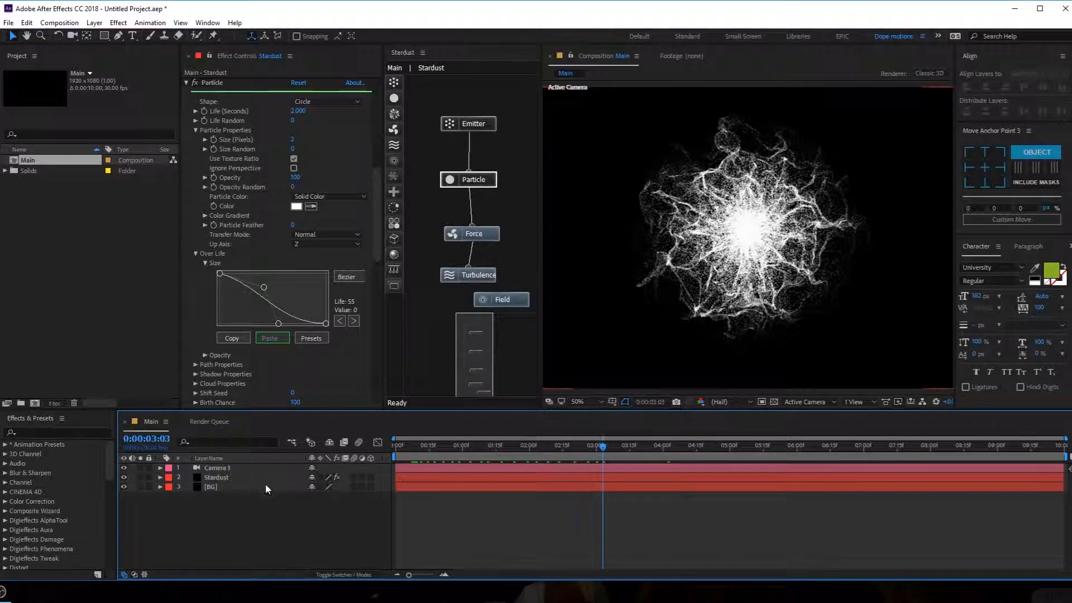
{"action": "left_click", "coordinate": [215, 466]}
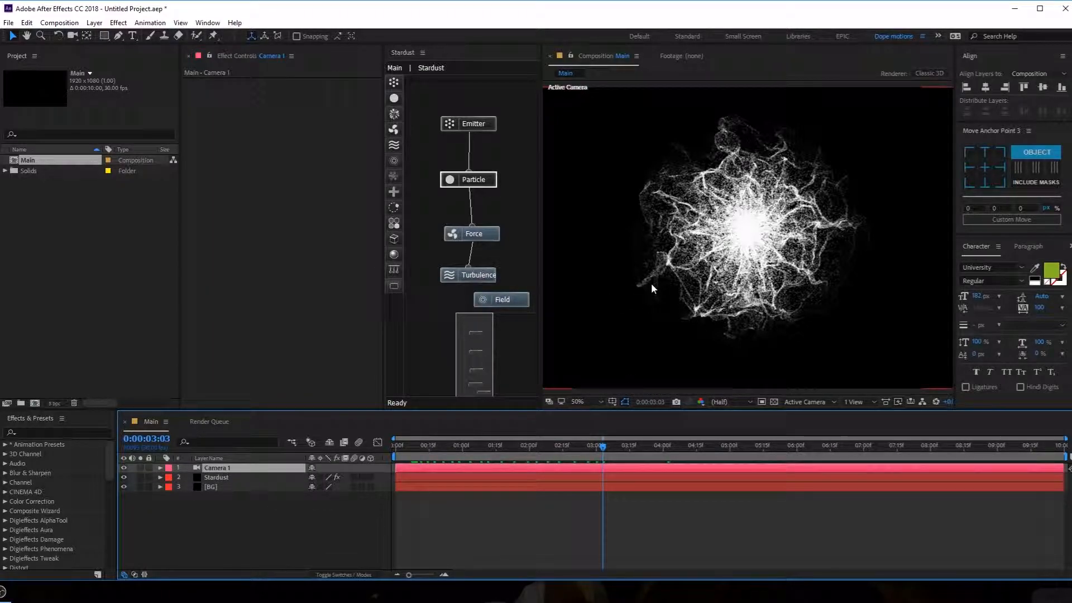
{"action": "key", "text": "c"}
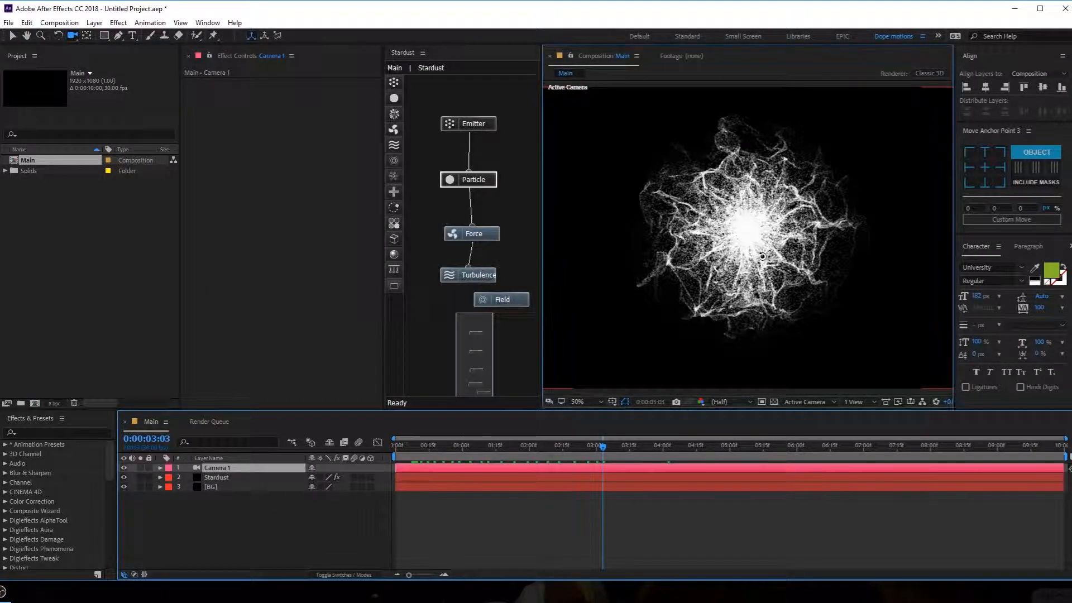
{"action": "left_click", "coordinate": [765, 250]}
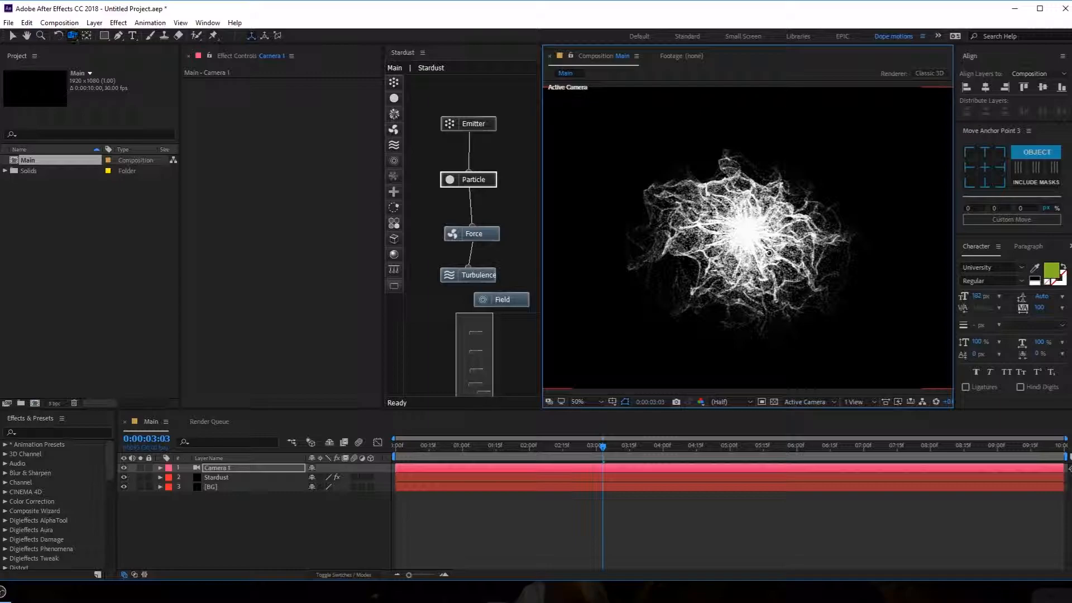
{"action": "key", "text": "c"}
{"action": "left_click_drag", "start_coordinate": [766, 292], "coordinate": [795, 214]}
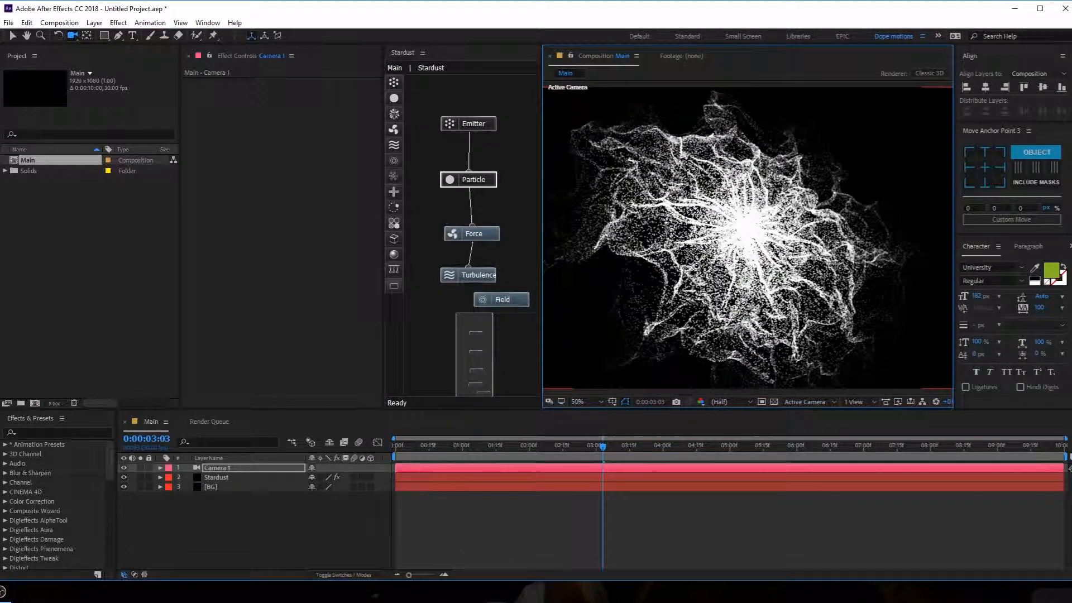
Step: Keyframe Camera 1's Position at the composition start, and orbit the camera to a new viewpoint at 0:00:05:00
{"action": "key", "text": "Return"}
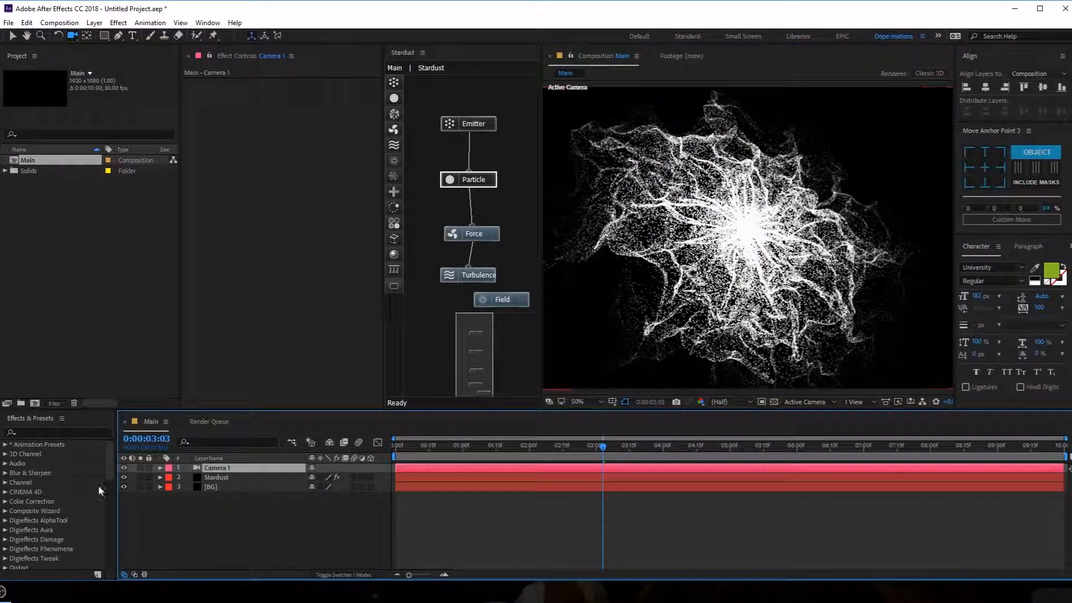
{"action": "key", "text": "p"}
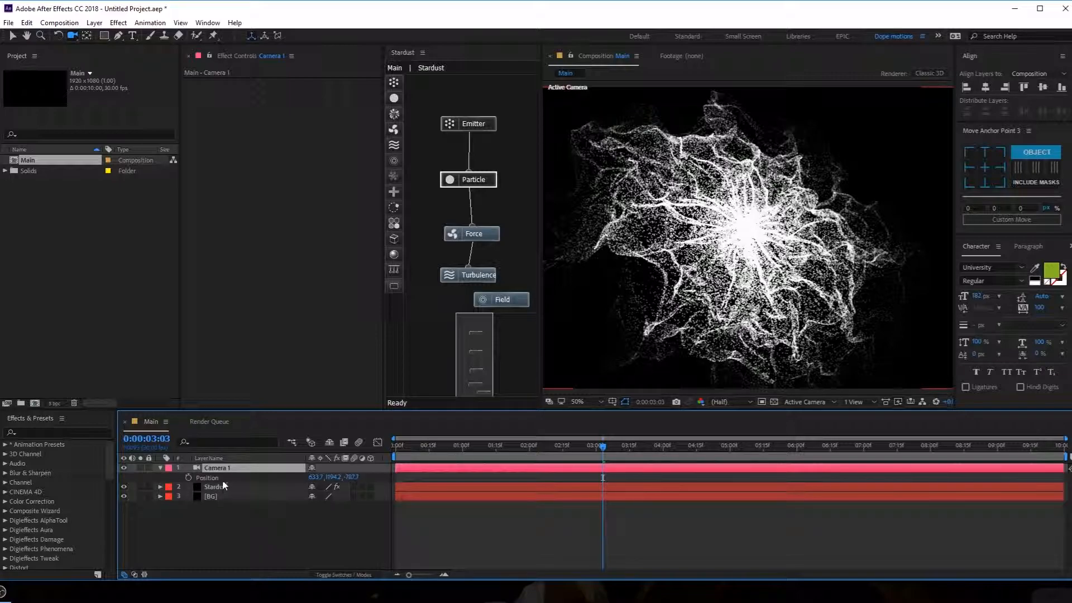
{"action": "key", "text": "Home"}
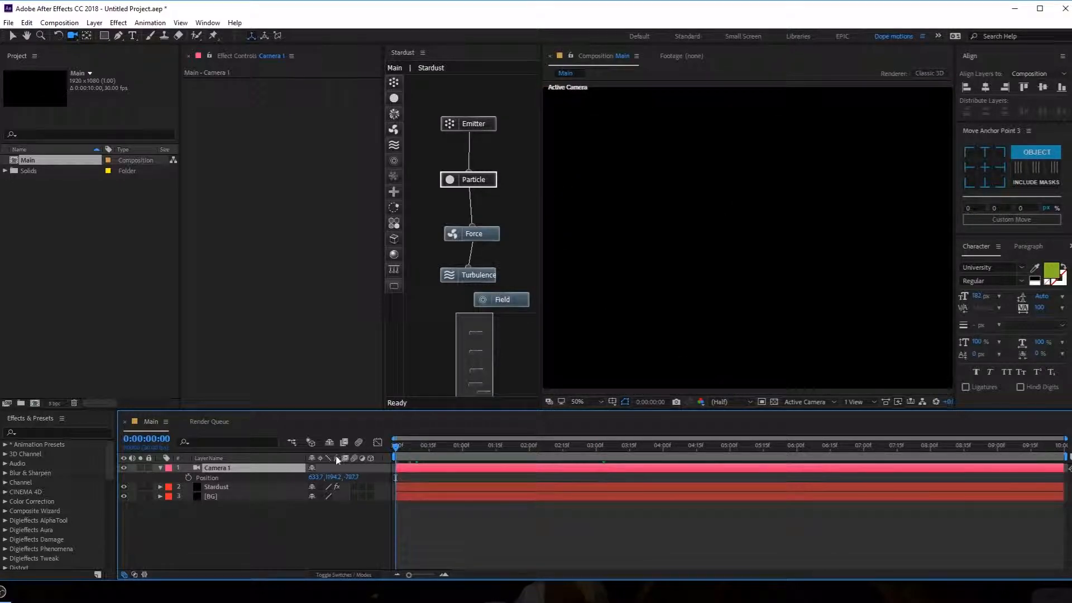
{"action": "left_click", "coordinate": [188, 478]}
{"action": "left_click_drag", "start_coordinate": [477, 448], "coordinate": [730, 471]}
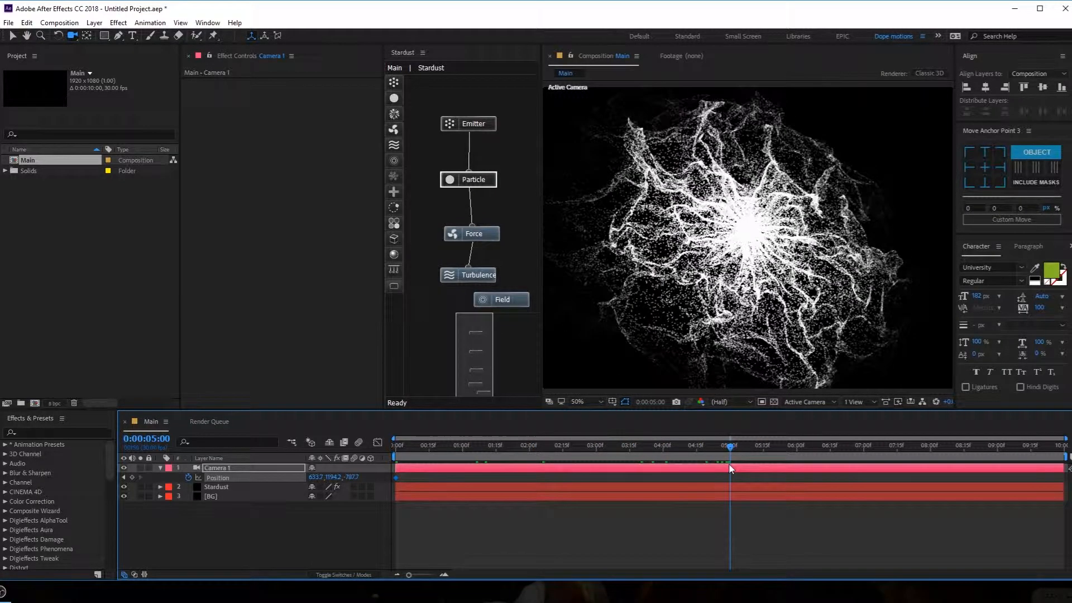
{"action": "left_click_drag", "start_coordinate": [725, 352], "coordinate": [736, 296]}
Step: Reframe the camera at 0:00:00:29, move that Position keyframe to the composition start and preview the camera move
{"action": "left_click_drag", "start_coordinate": [438, 458], "coordinate": [461, 459]}
{"action": "left_click", "coordinate": [734, 269]}
{"action": "left_click_drag", "start_coordinate": [736, 268], "coordinate": [739, 264]}
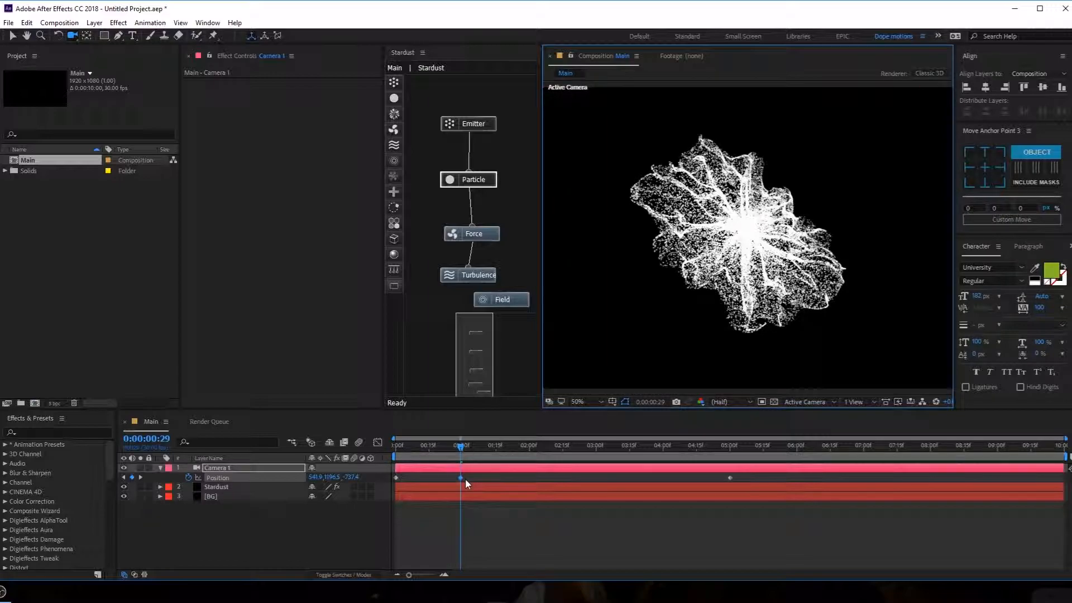
{"action": "left_click_drag", "start_coordinate": [461, 478], "coordinate": [397, 478]}
{"action": "key", "text": "space"}
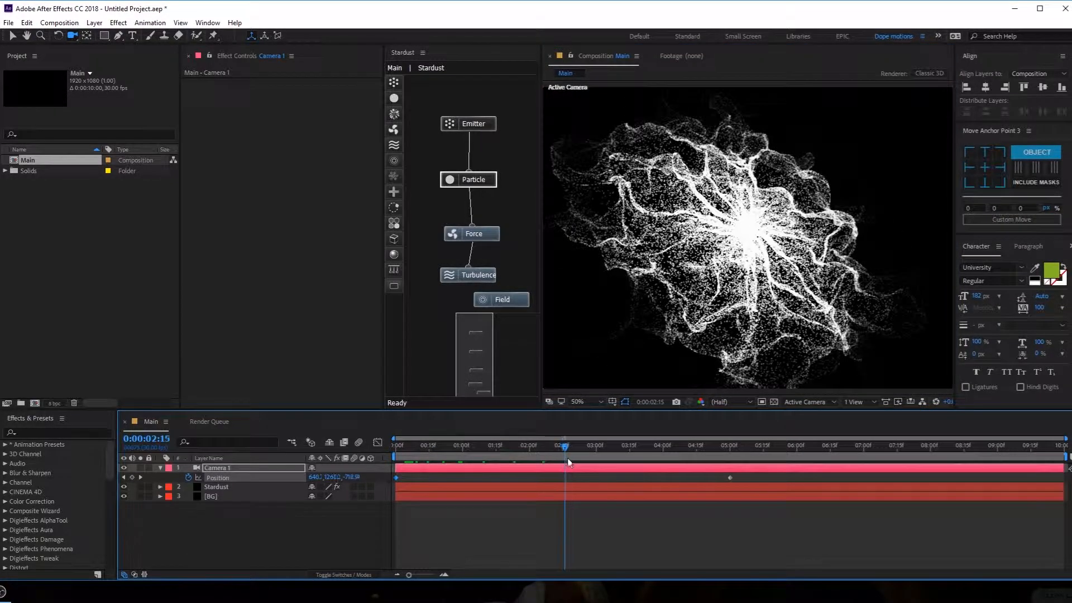
{"action": "left_click_drag", "start_coordinate": [690, 468], "coordinate": [531, 471]}
Step: Keyframe the Emitter's Particles Per Second at 0:00:02:00 and set it to 0 one frame further on
{"action": "left_click", "coordinate": [470, 188]}
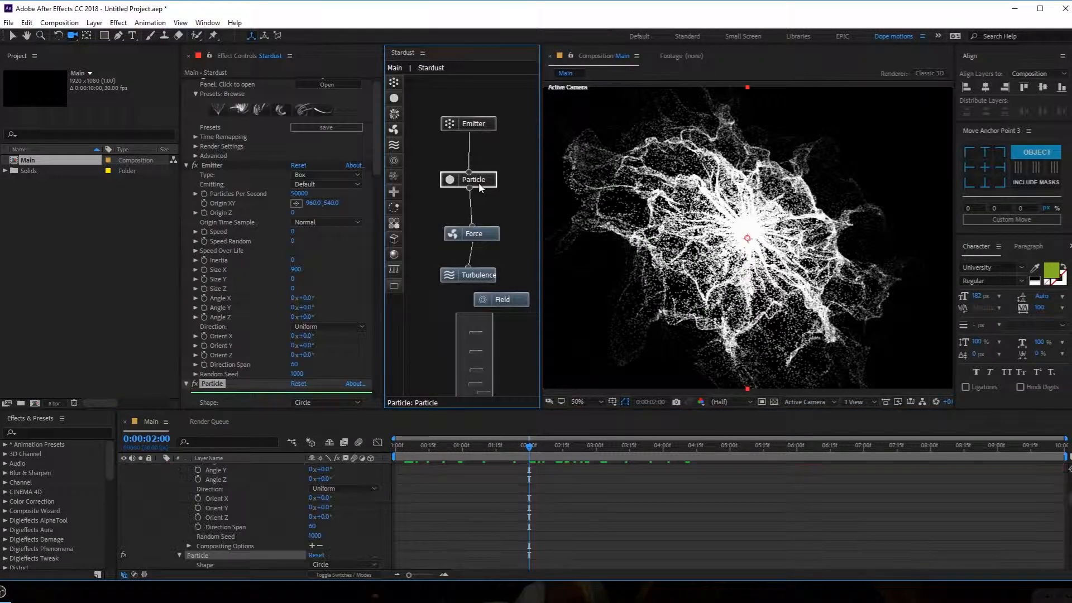
{"action": "left_click", "coordinate": [203, 193]}
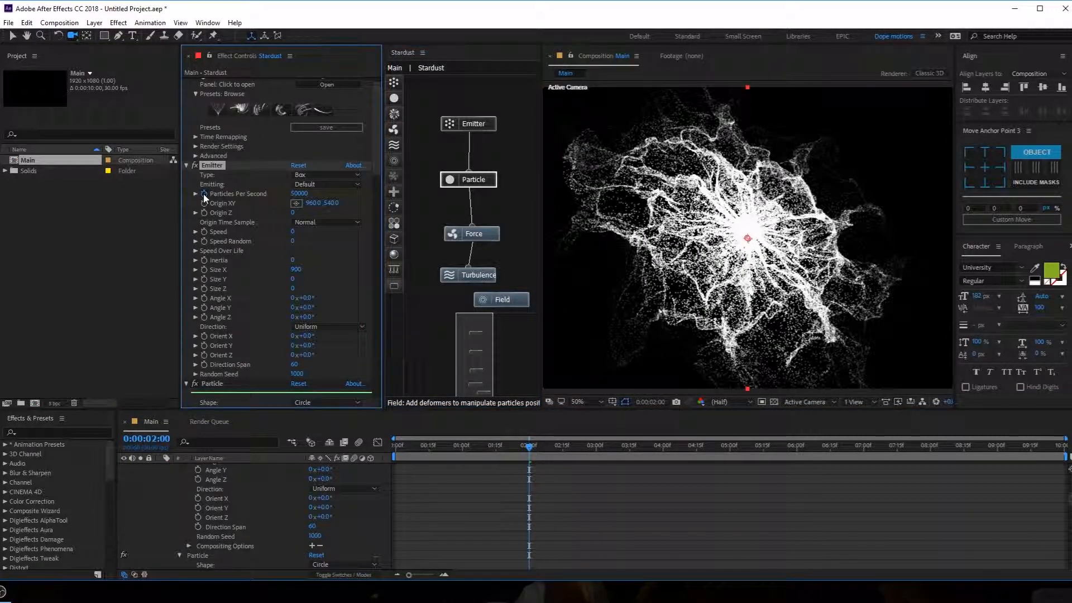
{"action": "key", "text": "Page_Down"}
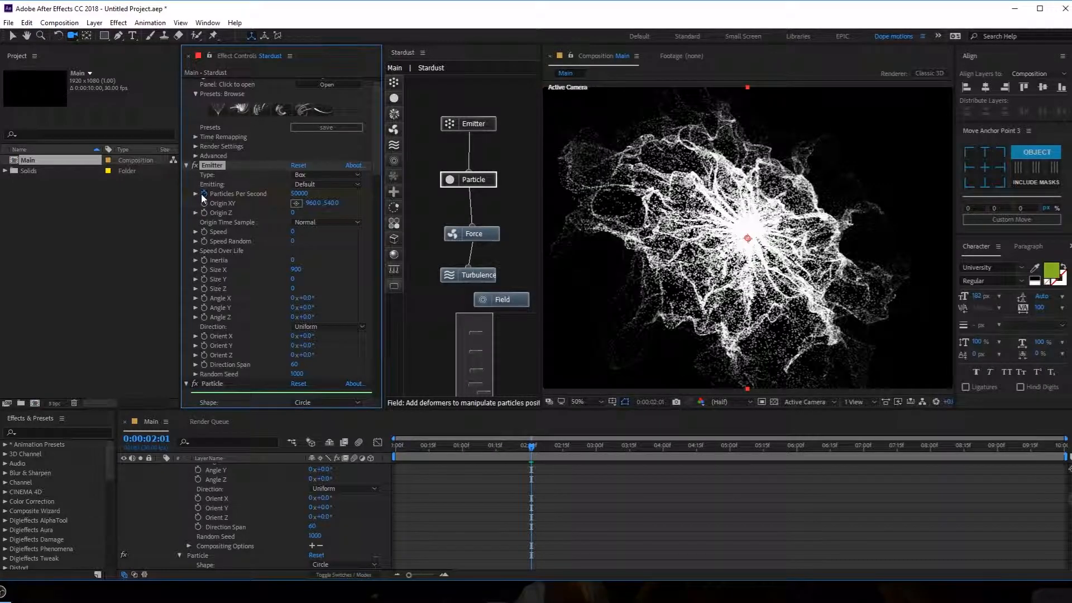
{"action": "left_click", "coordinate": [312, 194]}
{"action": "type", "text": "0"}
{"action": "key", "text": "Return"}
Step: Reframe Camera 1 at 0:00:03:00 and make that Position keyframe the final one, at about 0:00:04:00; collapse the Stardust layer
{"action": "left_click_drag", "start_coordinate": [529, 447], "coordinate": [596, 447]}
{"action": "scroll", "coordinate": [158, 502], "scroll_direction": "up", "scroll_amount": 5}
{"action": "left_click", "coordinate": [622, 468]}
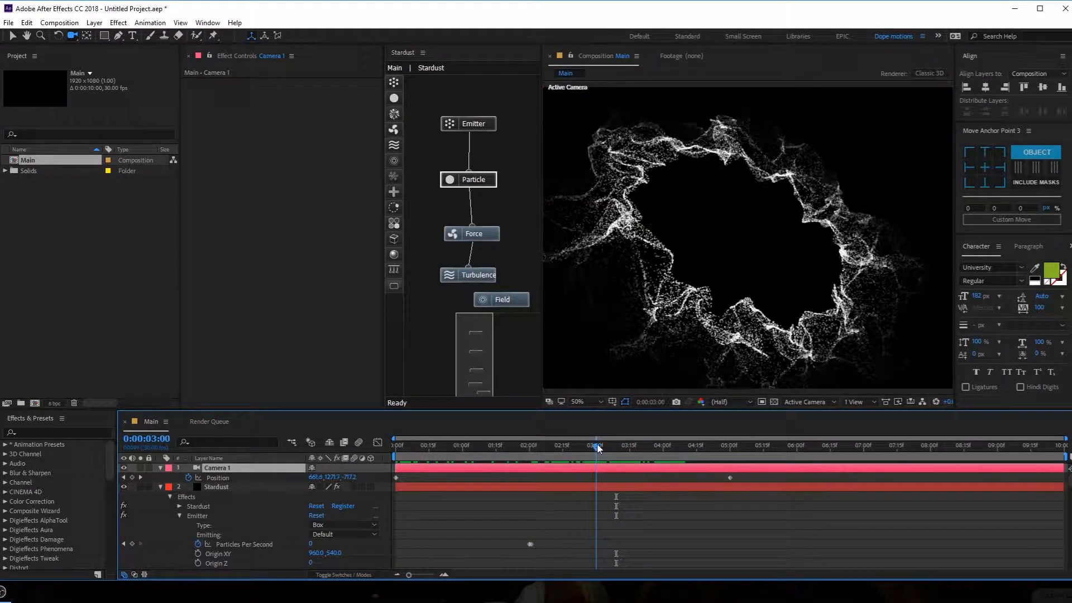
{"action": "left_click_drag", "start_coordinate": [775, 291], "coordinate": [766, 289]}
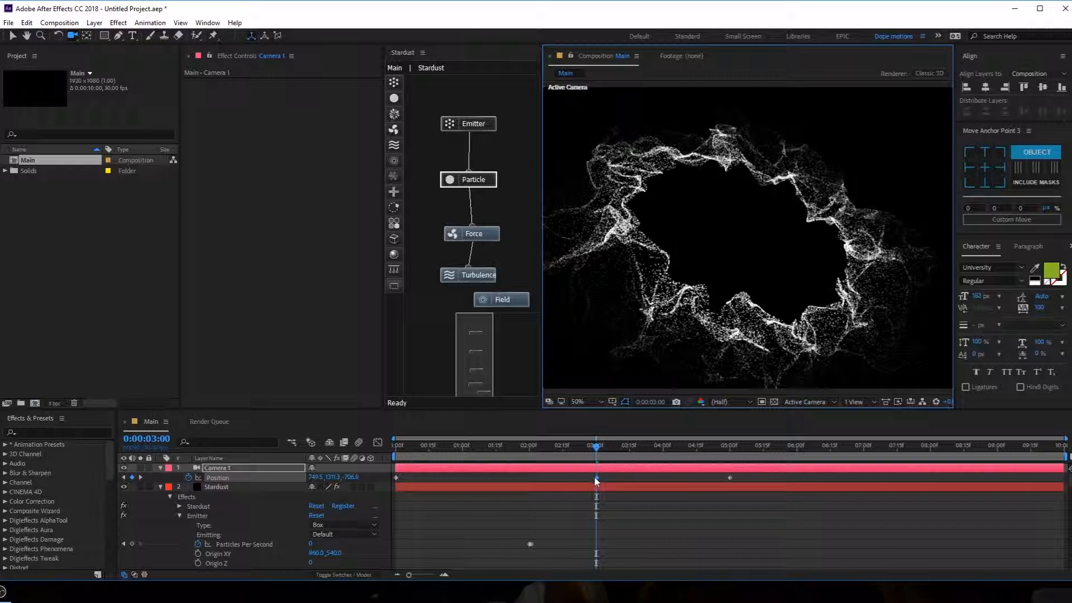
{"action": "left_click_drag", "start_coordinate": [596, 478], "coordinate": [665, 479]}
{"action": "left_click_drag", "start_coordinate": [626, 450], "coordinate": [542, 454]}
{"action": "left_click", "coordinate": [160, 486]}
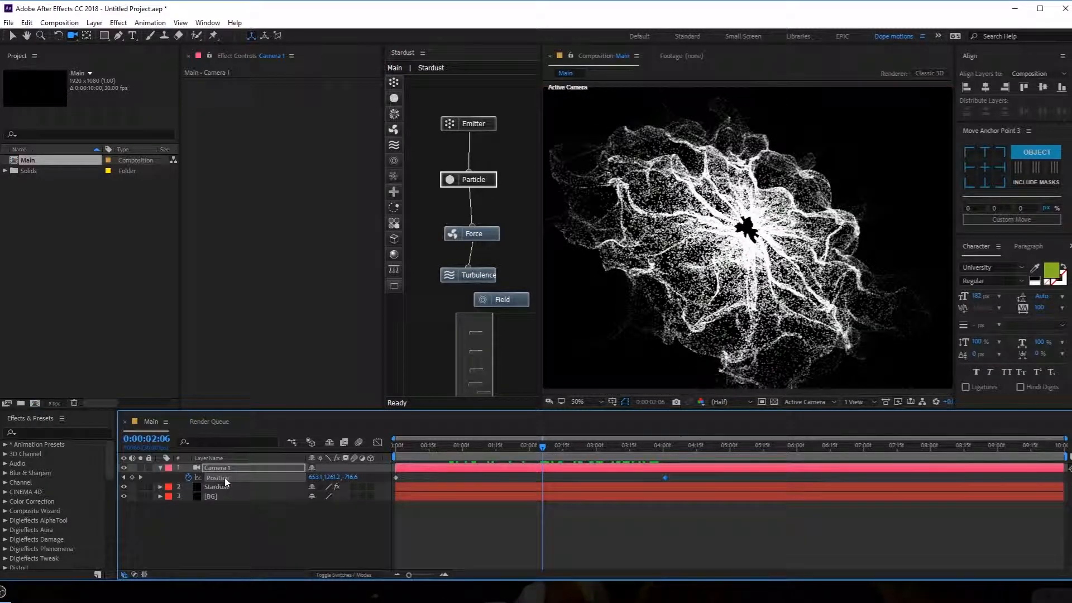
Step: Set Camera 1's depth of field options to Aperture about 85 pixels, Blur Level 138% and Focus Distance about 1025 pixels
{"action": "left_click", "coordinate": [224, 472]}
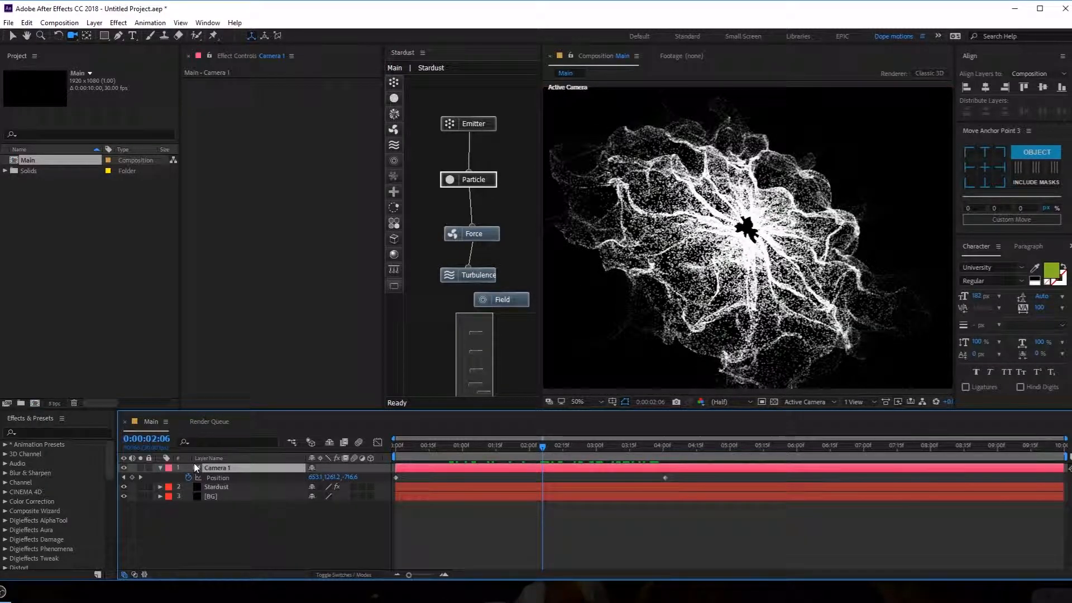
{"action": "key", "text": "a"}
{"action": "key", "text": "a"}
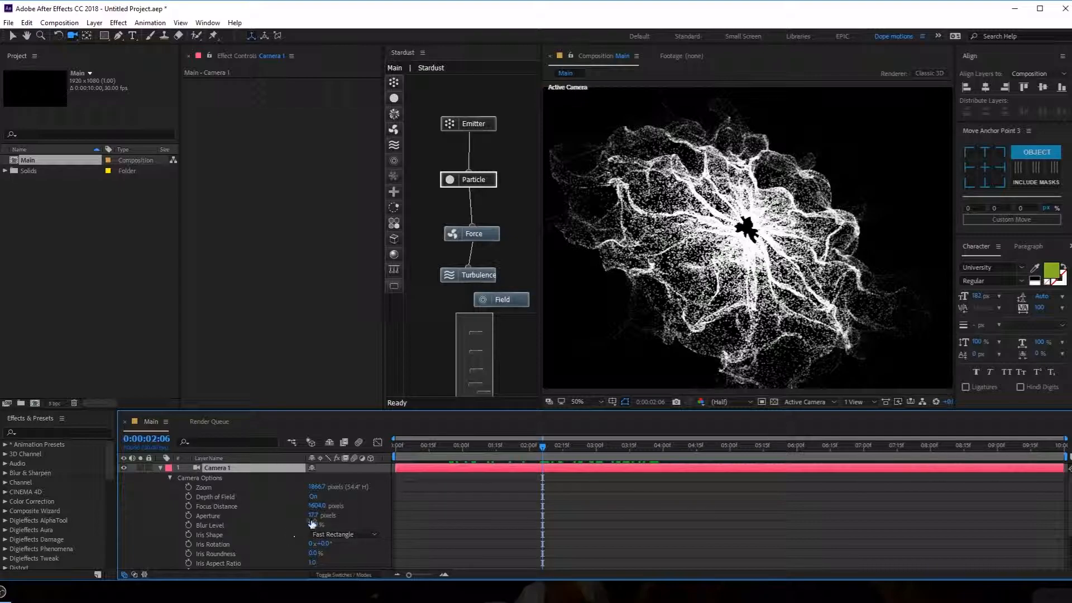
{"action": "left_click", "coordinate": [313, 497]}
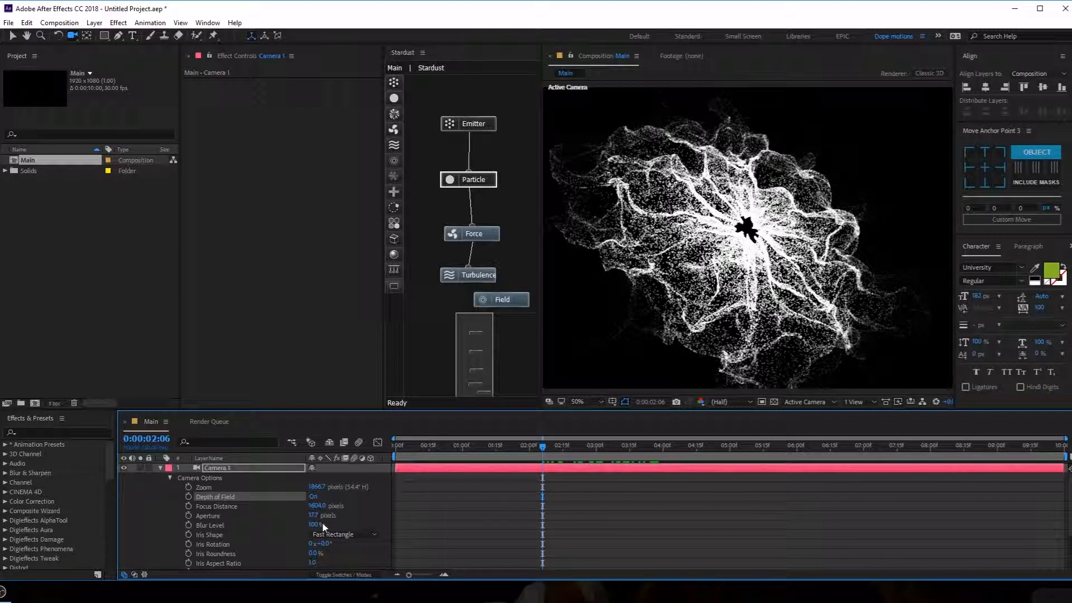
{"action": "left_click_drag", "start_coordinate": [314, 515], "coordinate": [220, 505]}
{"action": "left_click_drag", "start_coordinate": [288, 509], "coordinate": [161, 525]}
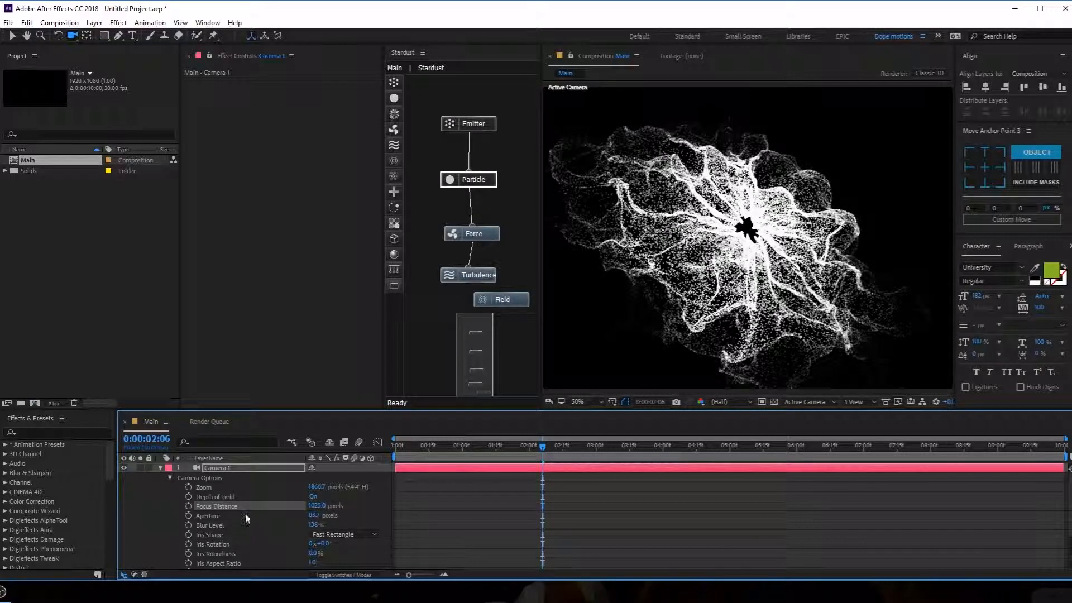
{"action": "left_click_drag", "start_coordinate": [487, 449], "coordinate": [587, 462]}
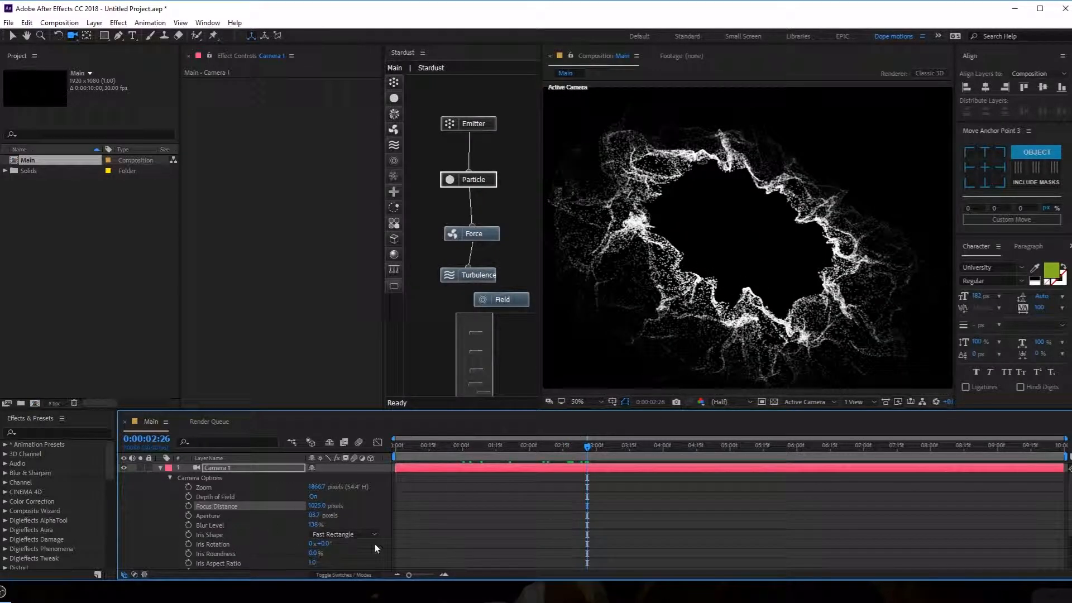
Step: Turn off Camera 1's Depth of Field, collapse its properties and scrub to 0:00:02:18
{"action": "left_click", "coordinate": [313, 497]}
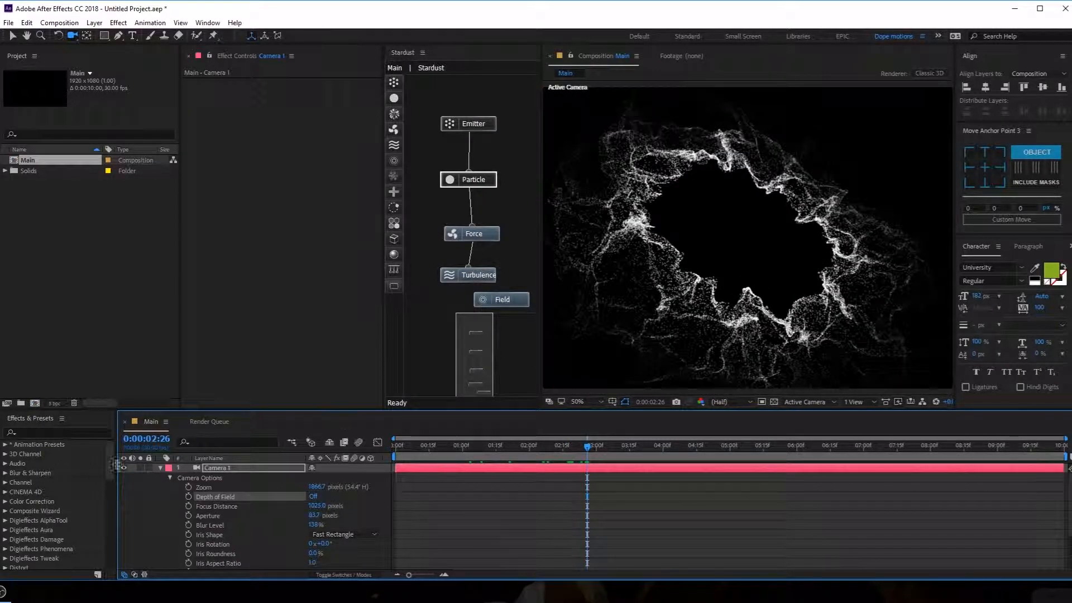
{"action": "left_click", "coordinate": [161, 467]}
{"action": "left_click_drag", "start_coordinate": [476, 447], "coordinate": [570, 453]}
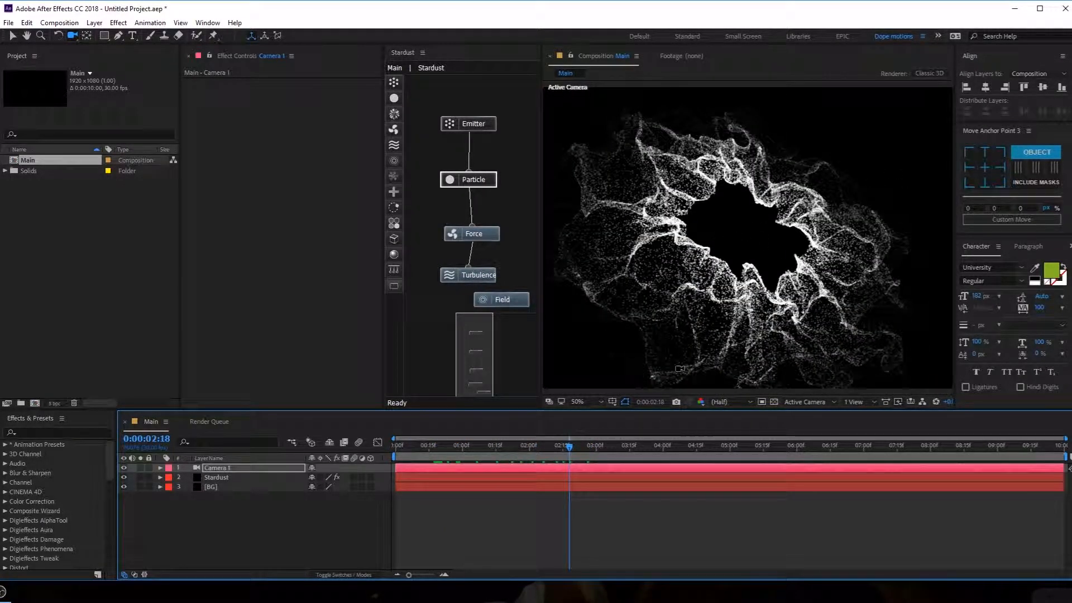
Step: Add an adjustment layer above all layers and name it SC
{"action": "left_click", "coordinate": [172, 544]}
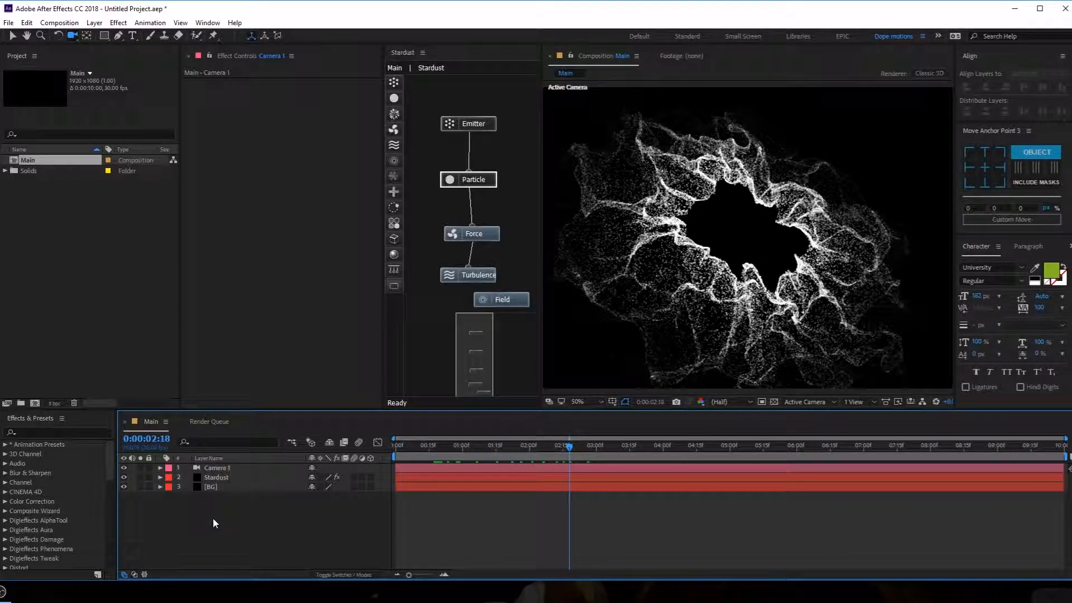
{"action": "key", "text": "ctrl+alt+y"}
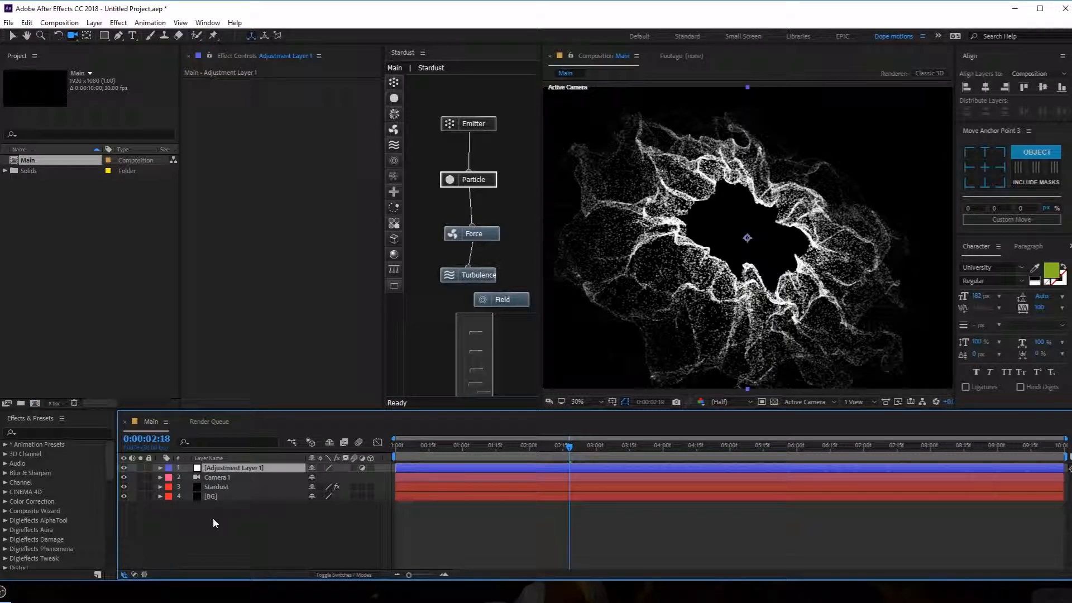
{"action": "key", "text": "Return"}
{"action": "type", "text": "SC"}
{"action": "left_click", "coordinate": [217, 517]}
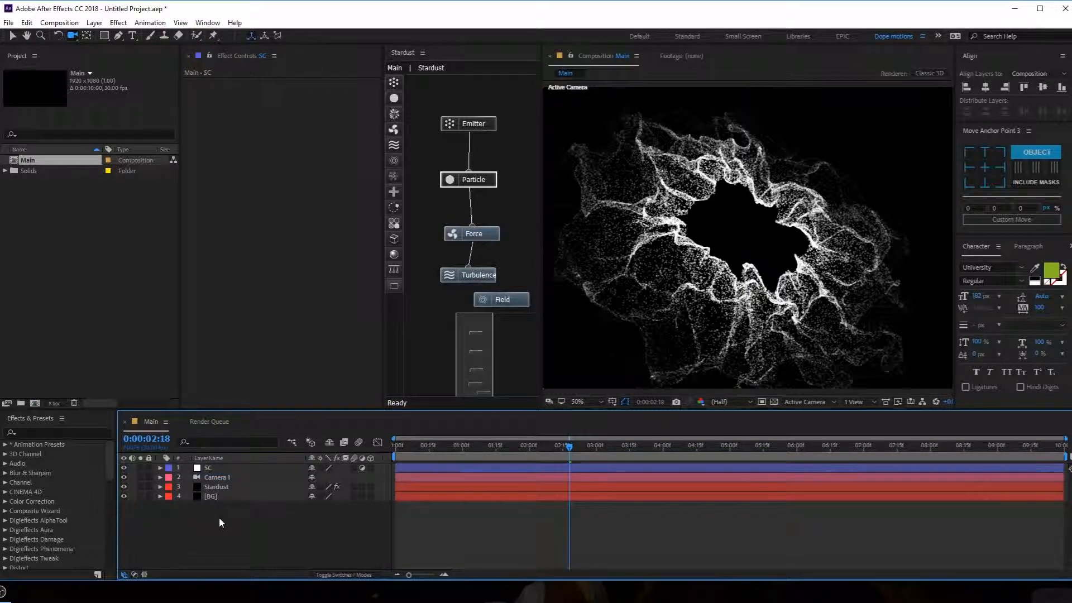
Step: Apply the Solid Composite effect to the SC adjustment layer
{"action": "left_click", "coordinate": [223, 467]}
{"action": "key", "text": "ctrl+space"}
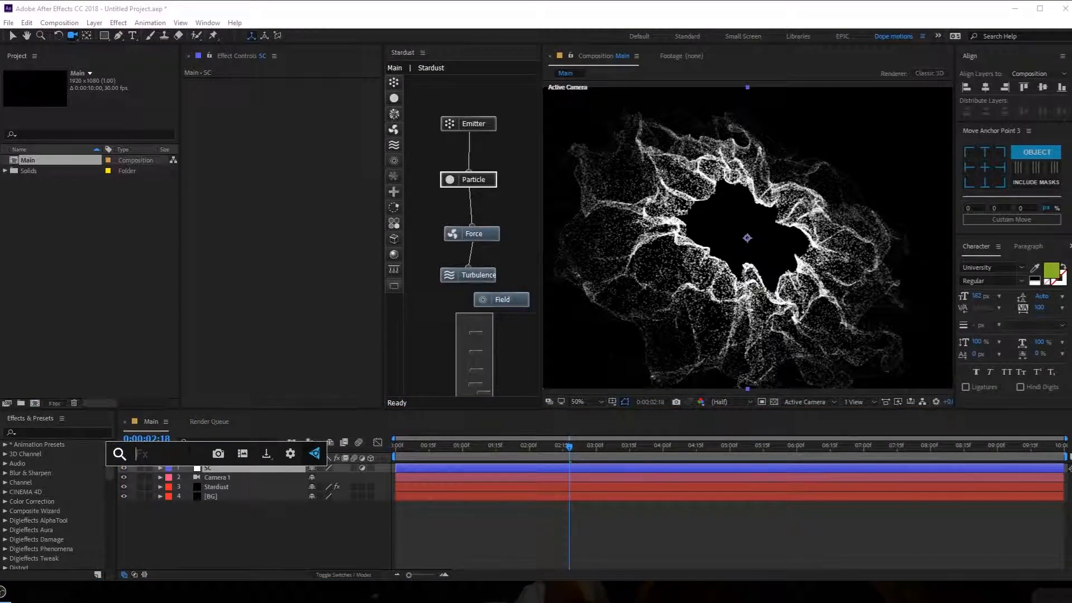
{"action": "type", "text": "soli"}
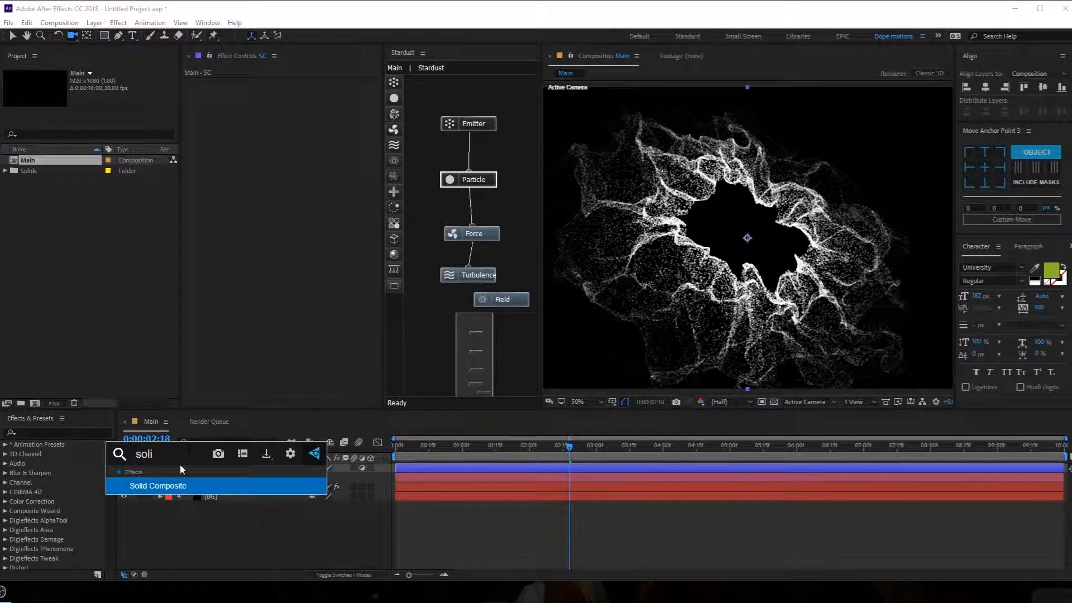
{"action": "left_click", "coordinate": [154, 486]}
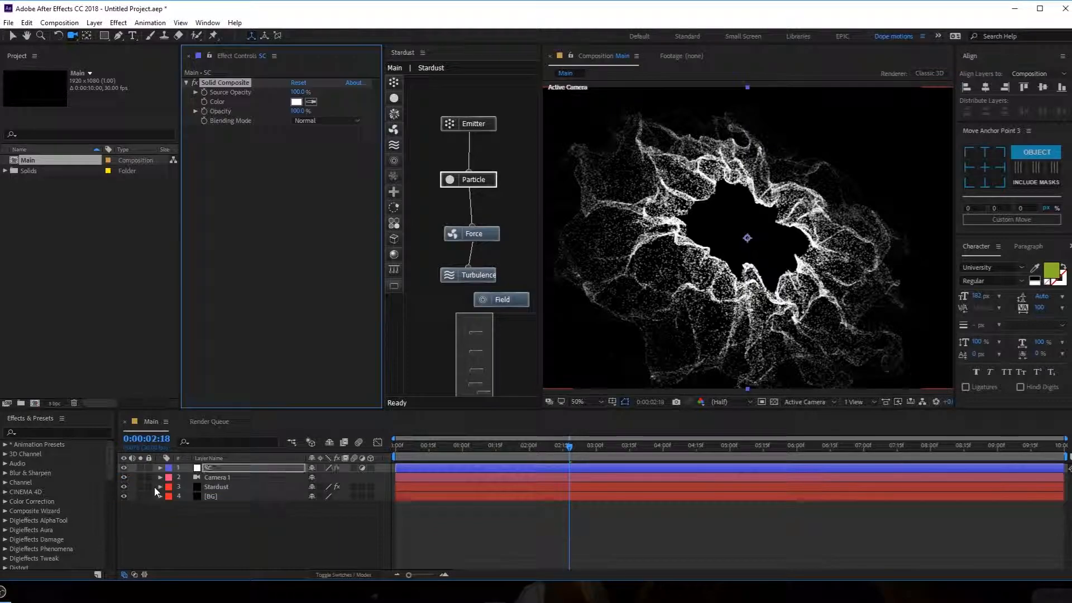
Step: Add a second adjustment layer above SC and name it Hue
{"action": "left_click", "coordinate": [206, 534]}
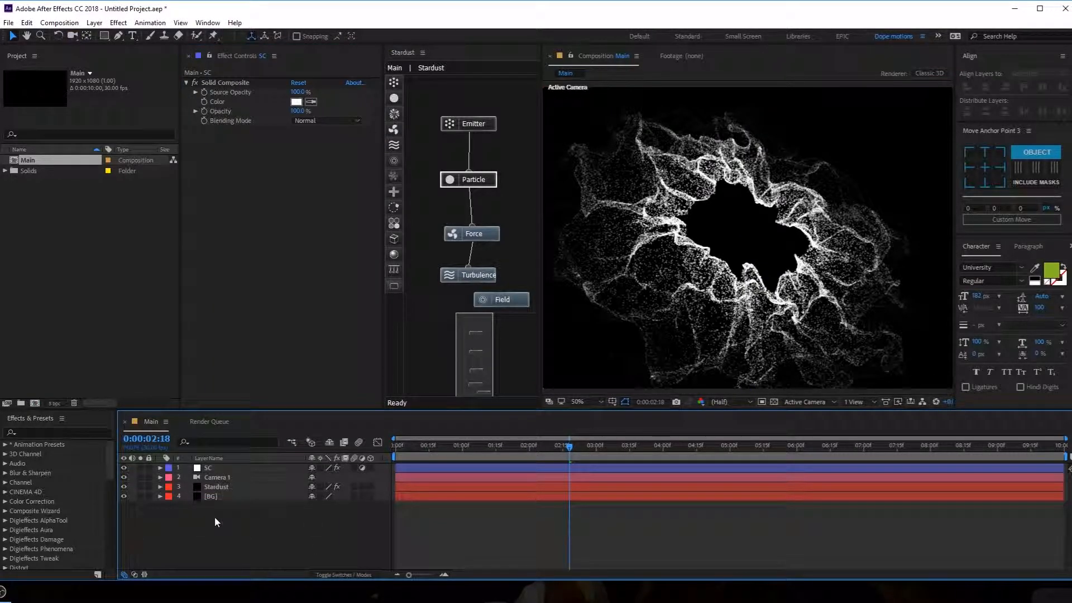
{"action": "key", "text": "ctrl+alt+y"}
{"action": "key", "text": "Return"}
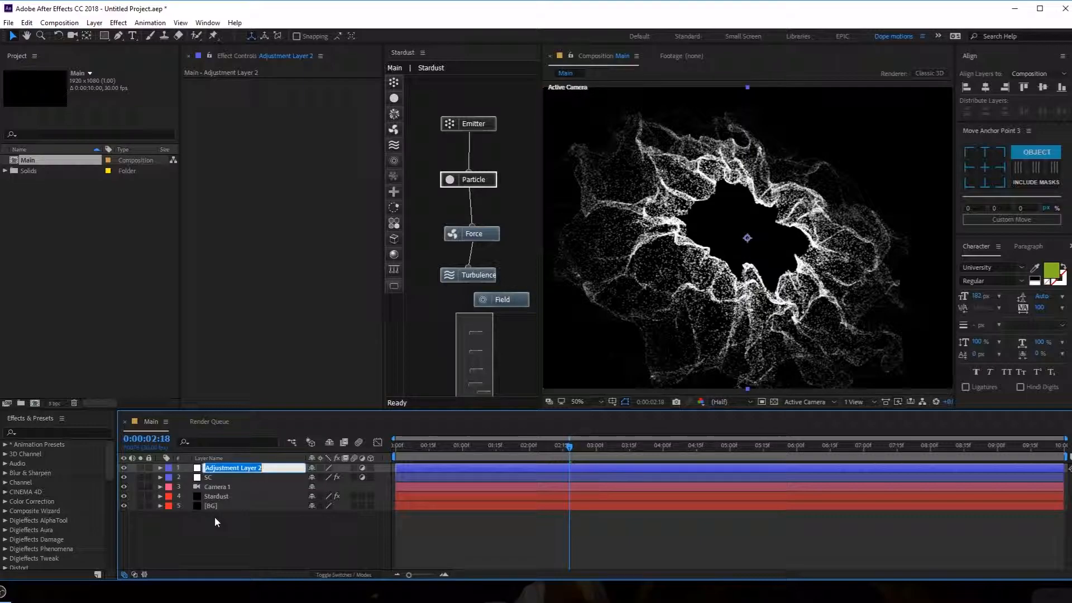
{"action": "type", "text": "Hue"}
{"action": "key", "text": "Return"}
Step: Apply the Hue/Saturation effect to the Hue layer and enable Colorize
{"action": "key", "text": "ctrl+space"}
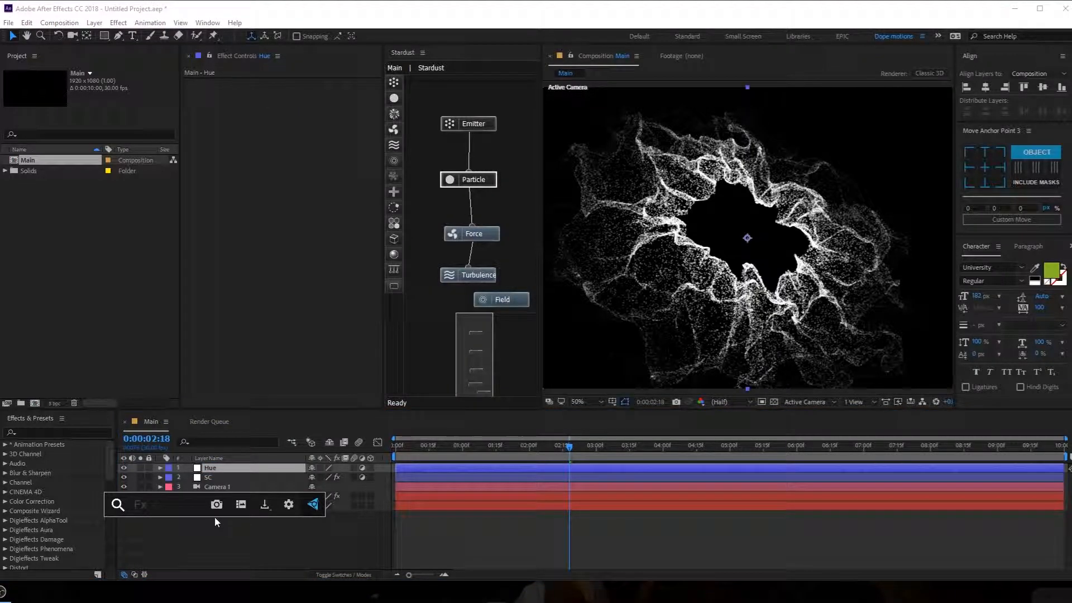
{"action": "type", "text": "hue"}
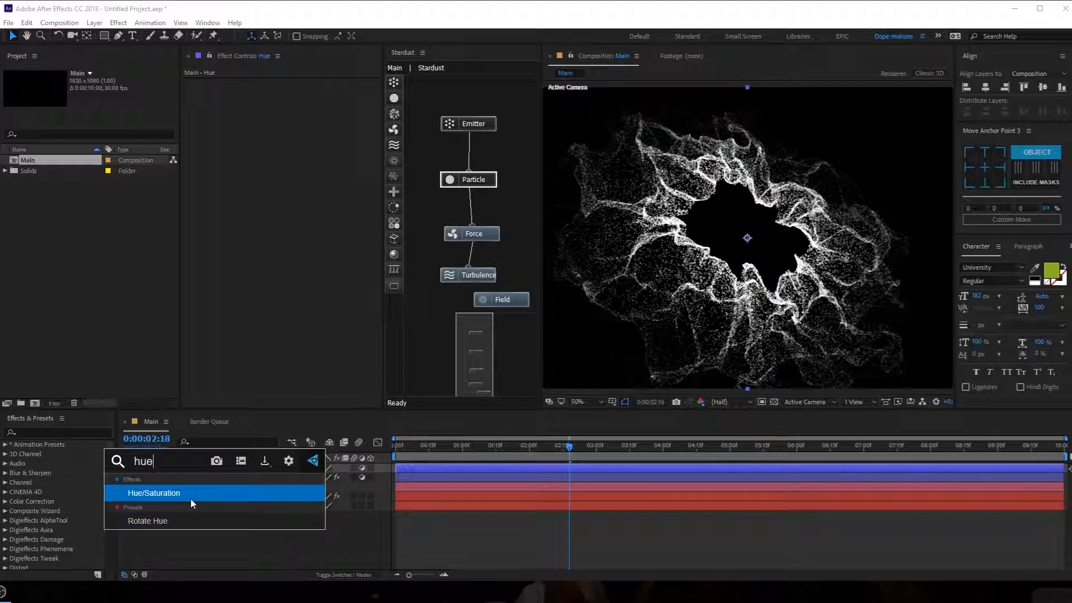
{"action": "left_click", "coordinate": [179, 494]}
{"action": "left_click", "coordinate": [293, 218]}
Step: Set the Hue/Saturation effect's Colorize Saturation to 70 and its Colorize Hue to 237° for a blue tint
{"action": "left_click_drag", "start_coordinate": [293, 236], "coordinate": [362, 207]}
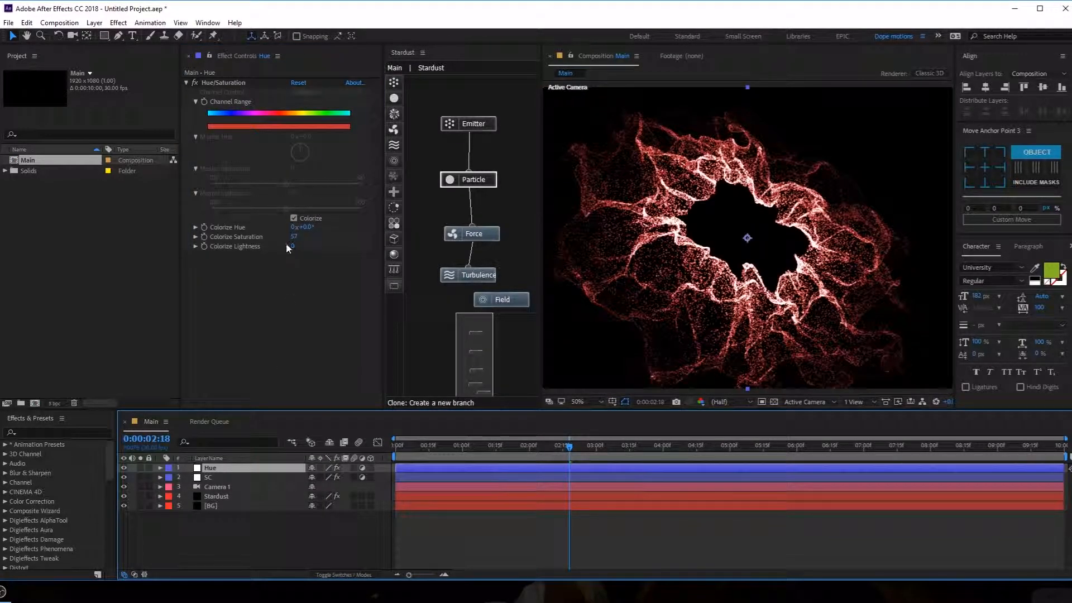
{"action": "left_click_drag", "start_coordinate": [295, 239], "coordinate": [297, 237]}
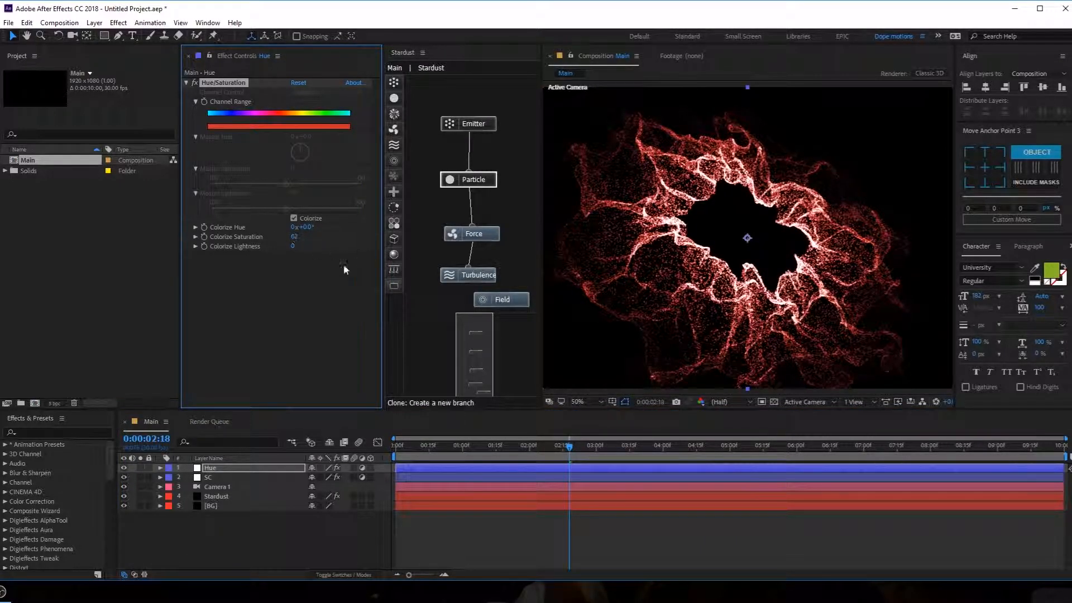
{"action": "left_click", "coordinate": [295, 236]}
{"action": "type", "text": "70"}
{"action": "key", "text": "Return"}
{"action": "left_click_drag", "start_coordinate": [306, 228], "coordinate": [453, 247]}
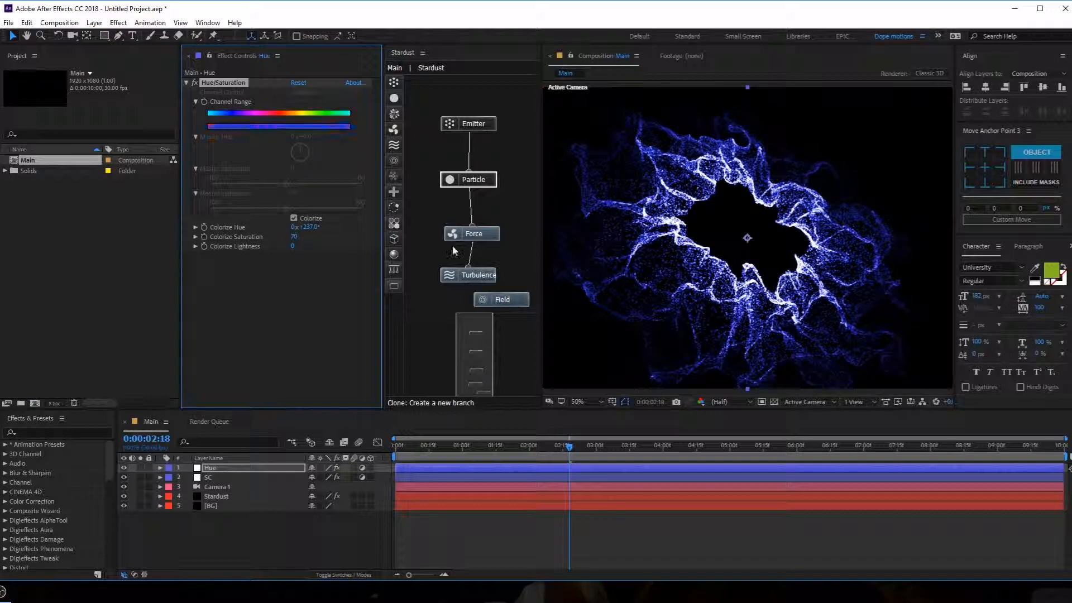
Step: Apply the Glow effect to the Hue layer and increase its Glow Radius
{"action": "key", "text": "ctrl+space"}
{"action": "type", "text": "glo"}
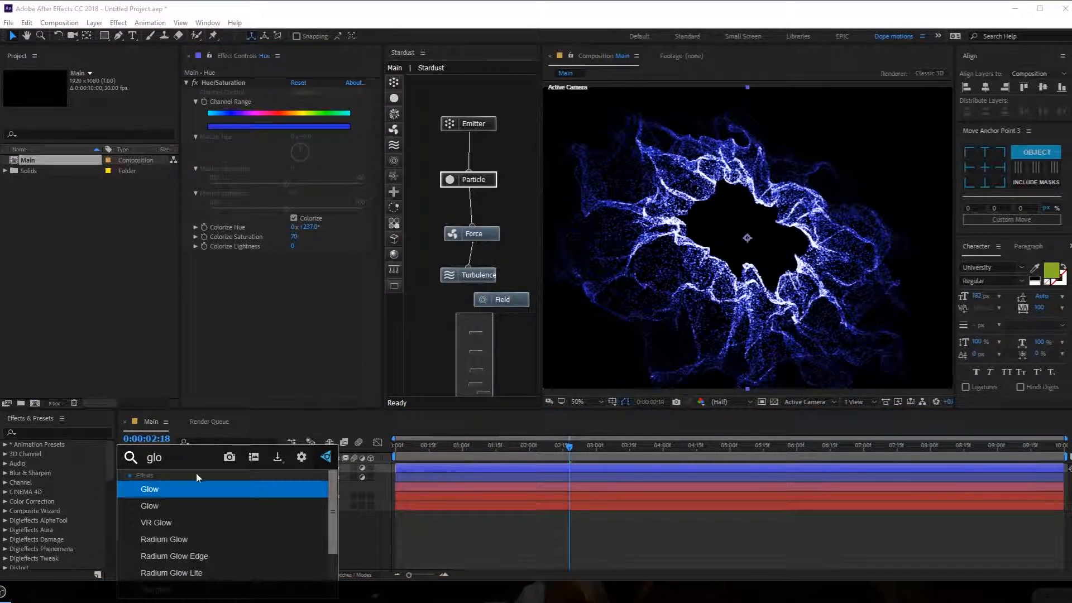
{"action": "left_click", "coordinate": [175, 499]}
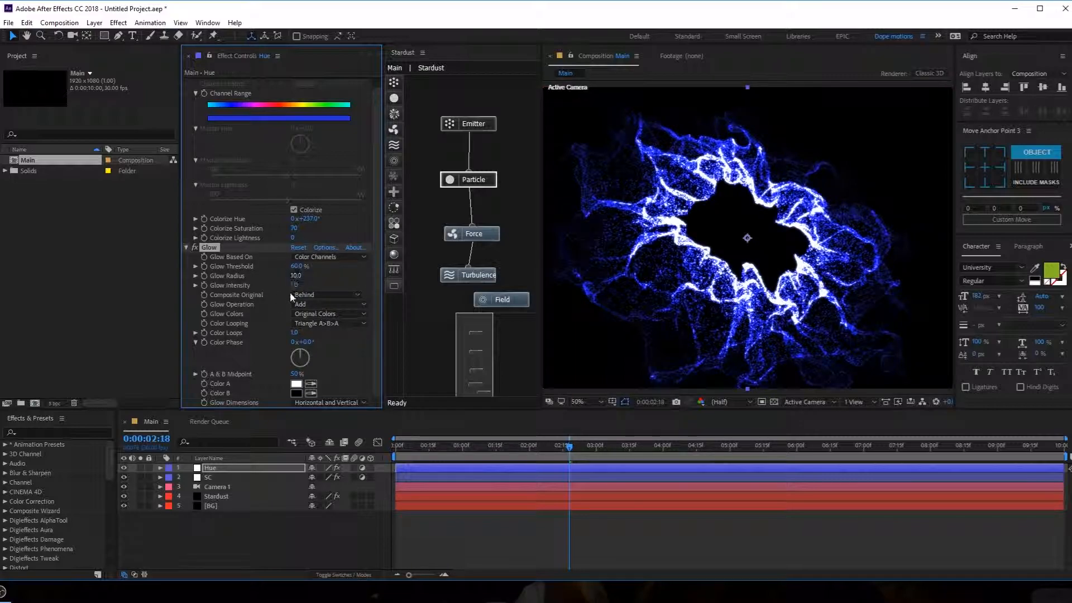
{"action": "left_click_drag", "start_coordinate": [306, 279], "coordinate": [318, 279]}
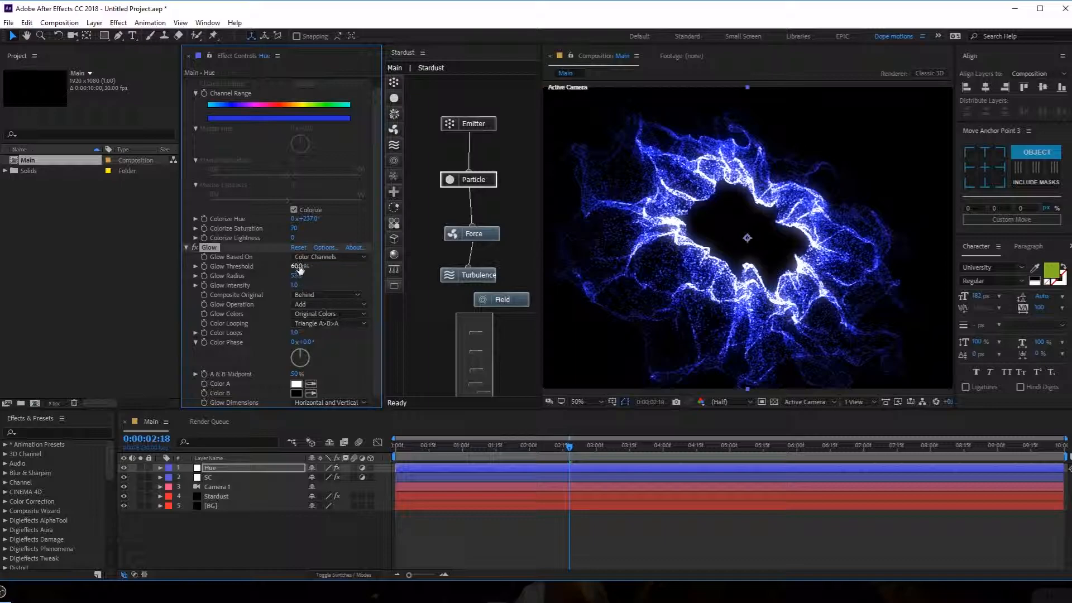
Step: Set the Hue layer's Glow Threshold to 70% and scrub through the opening two seconds to preview the burst
{"action": "left_click", "coordinate": [299, 265]}
{"action": "type", "text": "70"}
{"action": "key", "text": "Return"}
{"action": "left_click", "coordinate": [421, 449]}
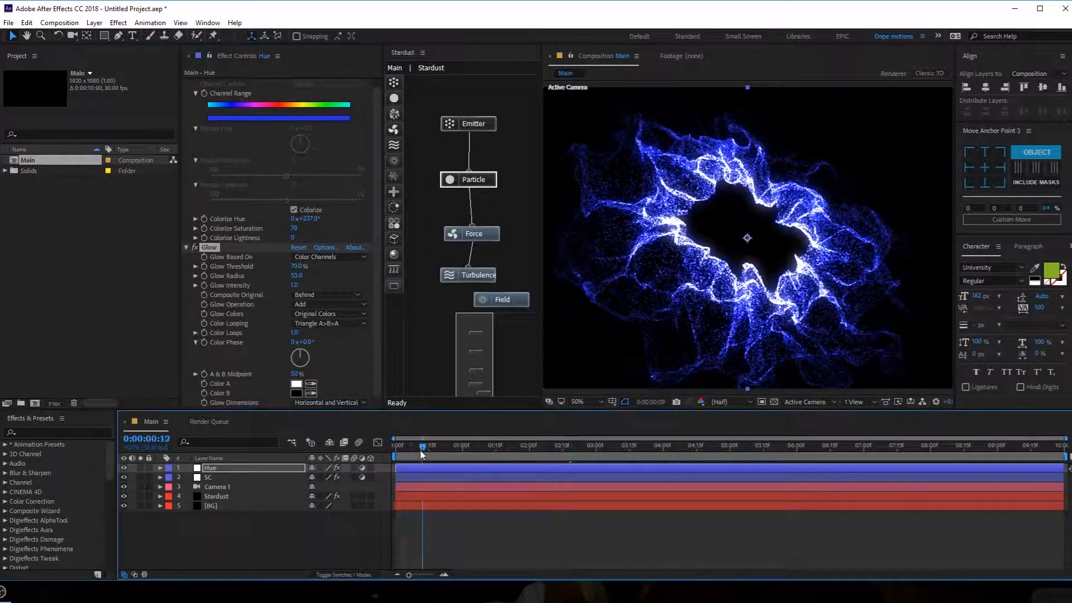
{"action": "left_click_drag", "start_coordinate": [422, 452], "coordinate": [531, 452]}
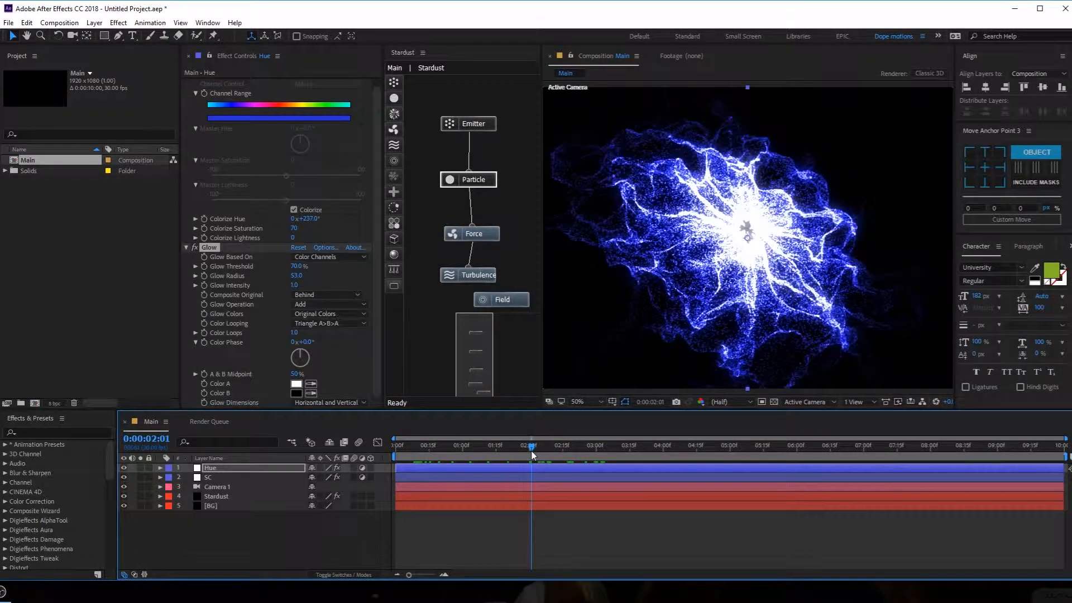
Step: Set the Hue layer's Glow Radius to 60 and Glow Intensity to 0.8, checking the burst along the timeline
{"action": "left_click", "coordinate": [297, 276]}
{"action": "type", "text": "60"}
{"action": "key", "text": "Return"}
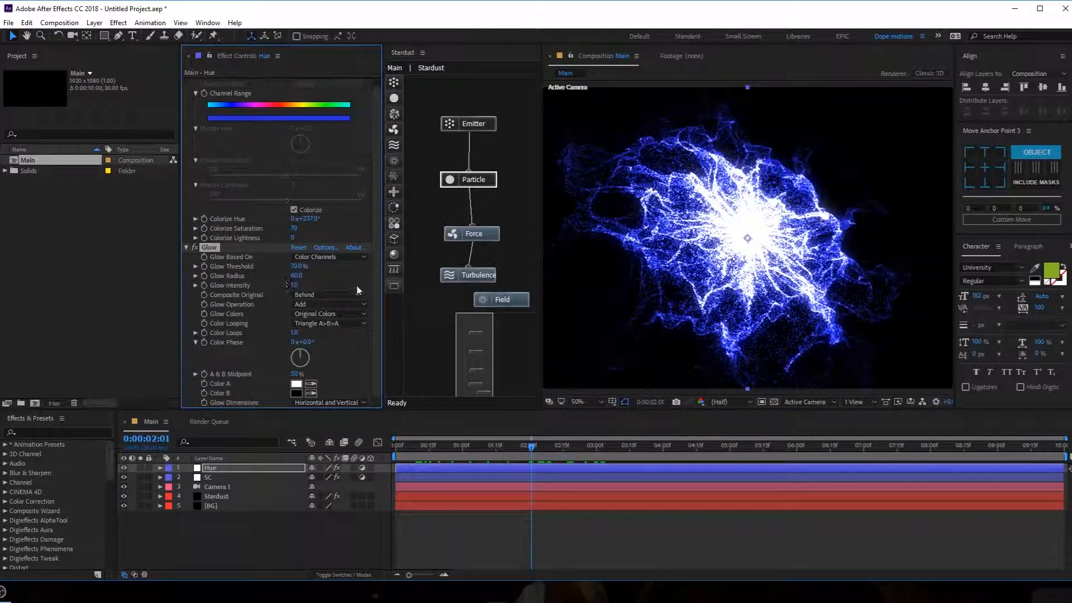
{"action": "left_click", "coordinate": [295, 286]}
{"action": "type", "text": "0.8"}
{"action": "key", "text": "Return"}
{"action": "left_click_drag", "start_coordinate": [428, 450], "coordinate": [556, 451]}
{"action": "left_click", "coordinate": [226, 560]}
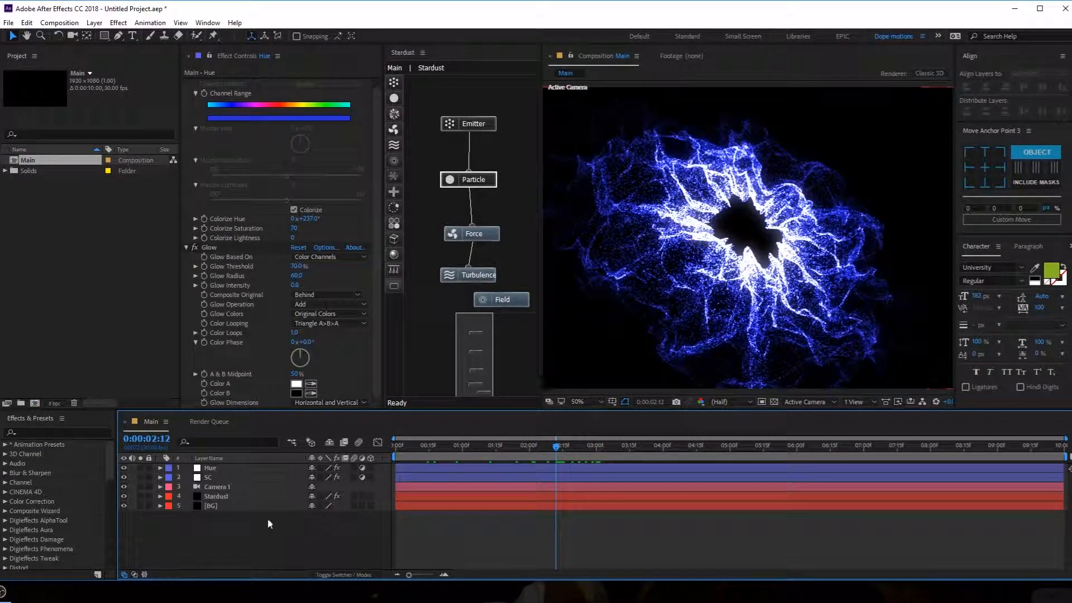
Step: Add a black solid named OF above all layers and set its blending mode to Screen
{"action": "left_click_drag", "start_coordinate": [540, 309], "coordinate": [468, 306]}
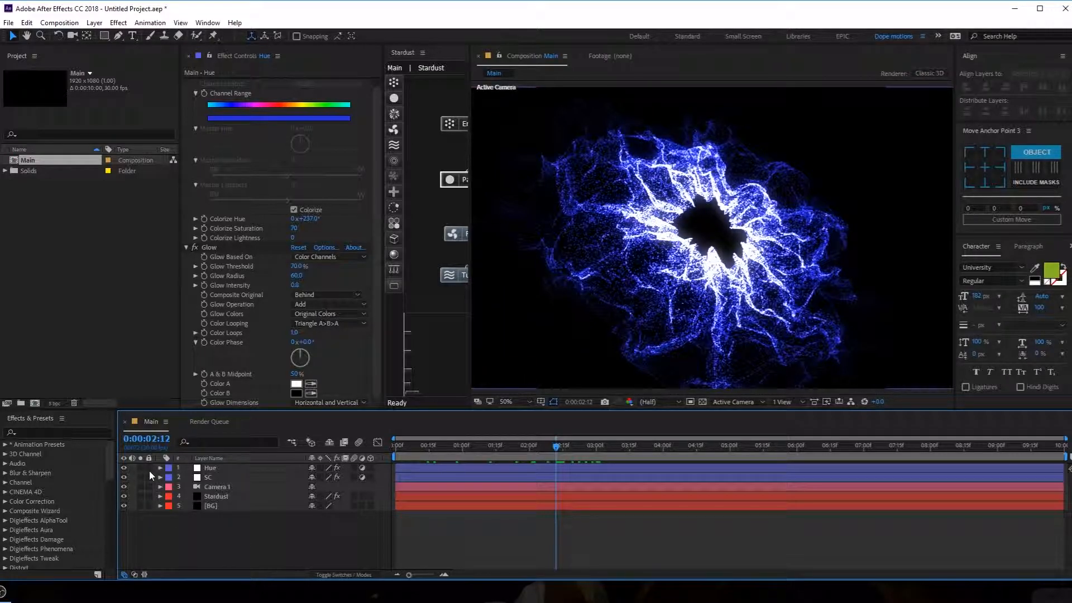
{"action": "key", "text": "ctrl+y"}
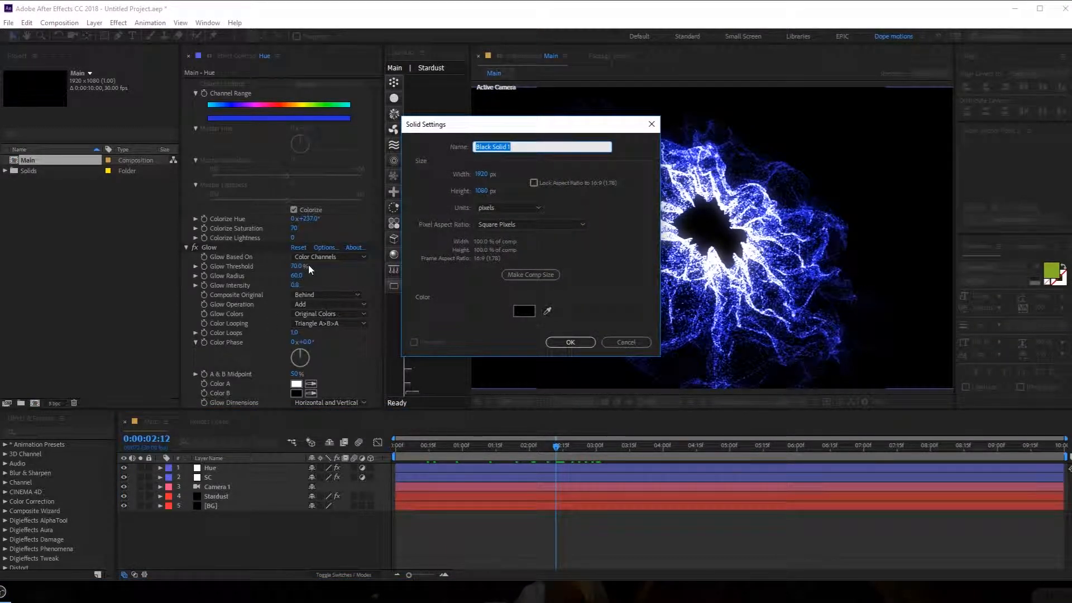
{"action": "type", "text": "OF"}
{"action": "left_click", "coordinate": [570, 342]}
{"action": "left_click", "coordinate": [337, 574]}
{"action": "left_click", "coordinate": [330, 468]}
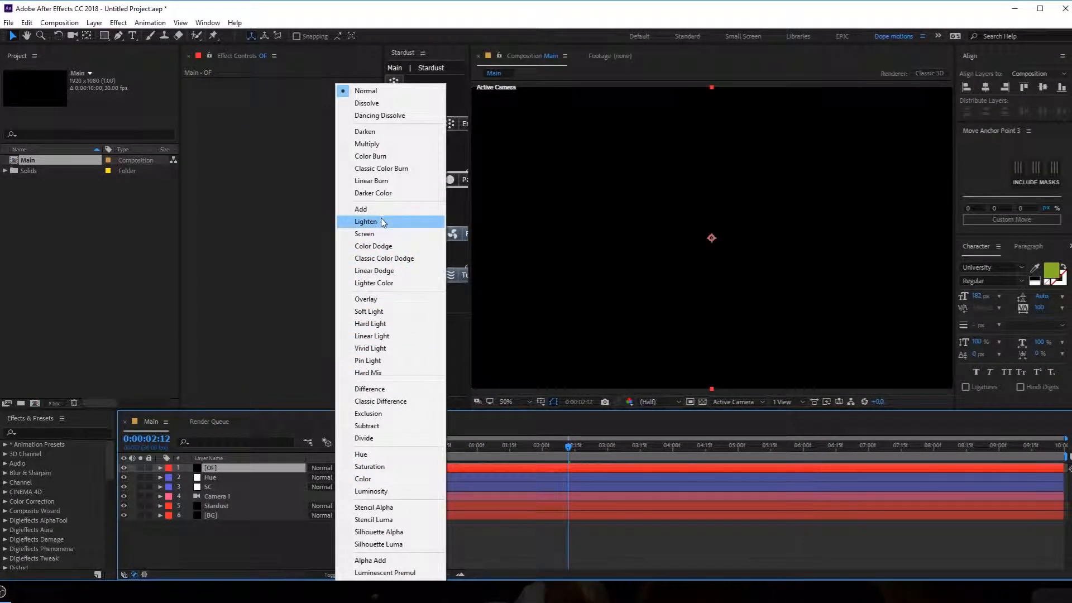
{"action": "left_click", "coordinate": [370, 233]}
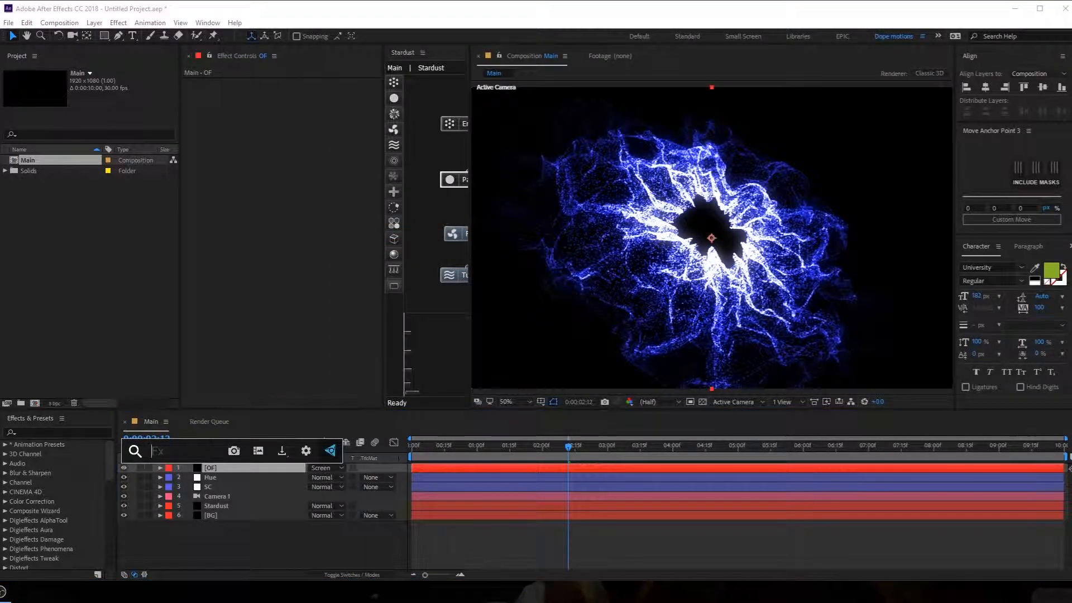
Step: Apply Optical Flares to the OF layer, clearing the default flare and building it from a single basic Glow object
{"action": "type", "text": "opti"}
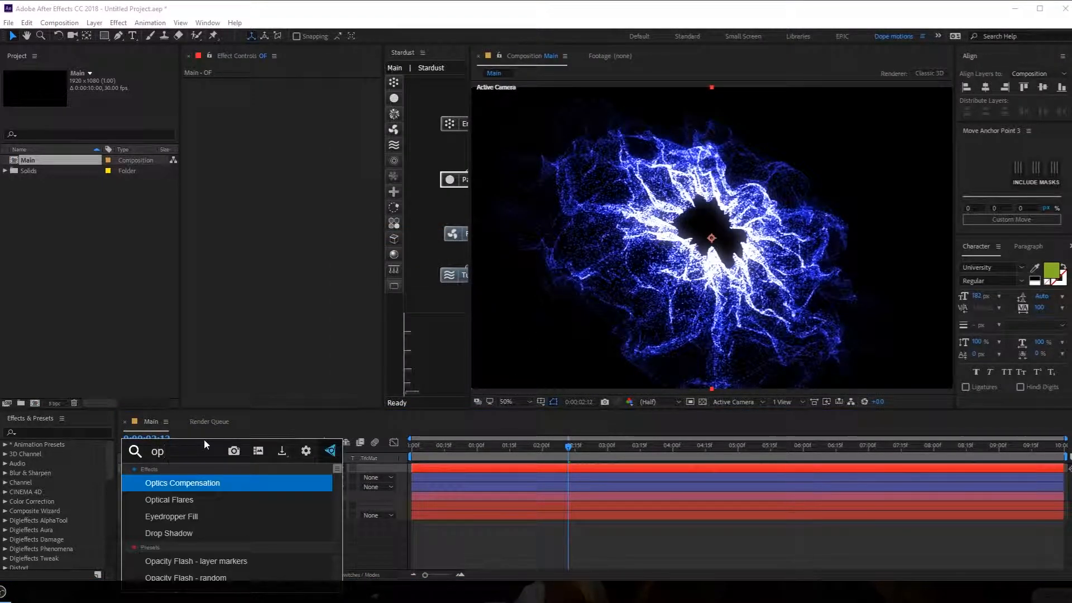
{"action": "left_click", "coordinate": [191, 504]}
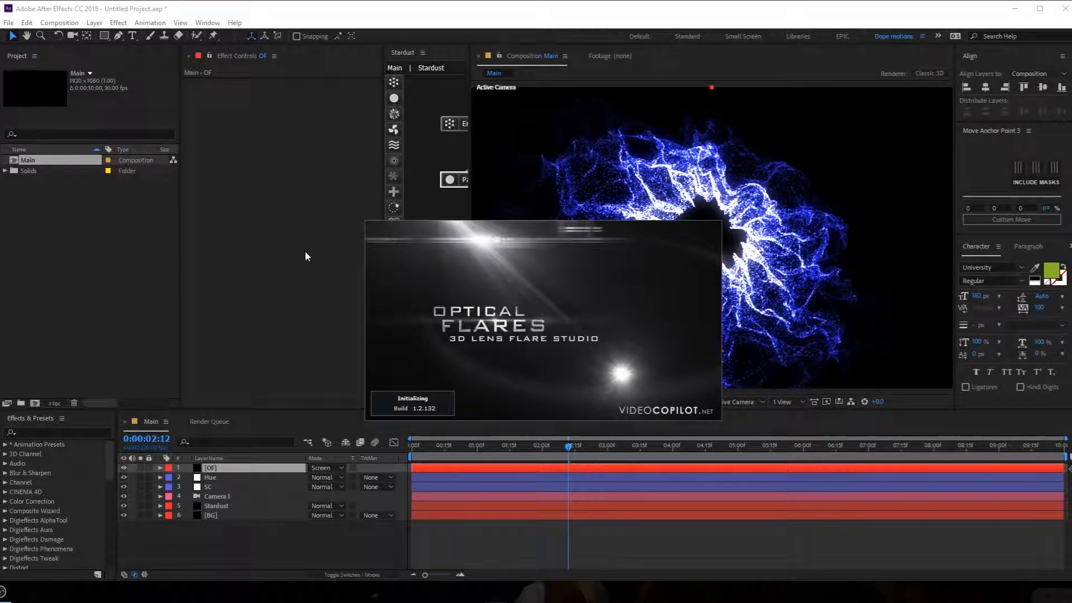
{"action": "left_click", "coordinate": [325, 83]}
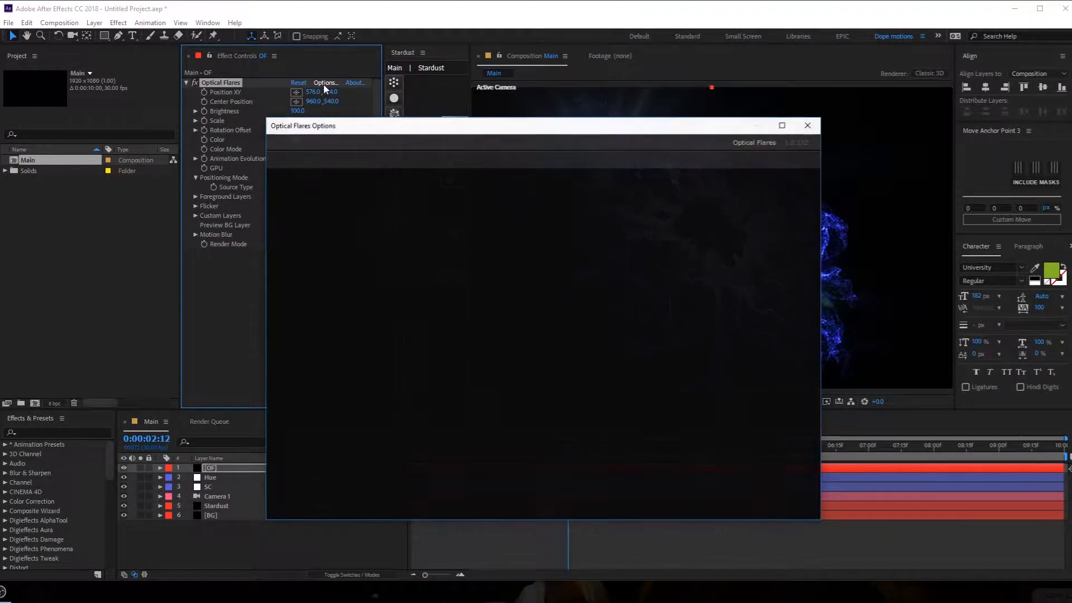
{"action": "left_click", "coordinate": [531, 163]}
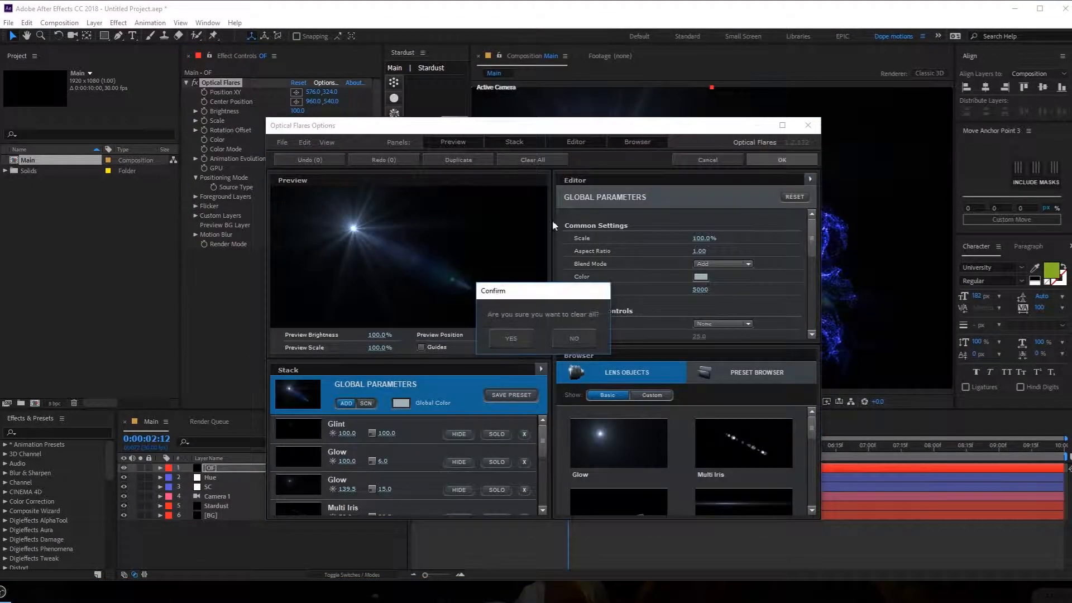
{"action": "left_click", "coordinate": [520, 340]}
{"action": "left_click", "coordinate": [598, 437]}
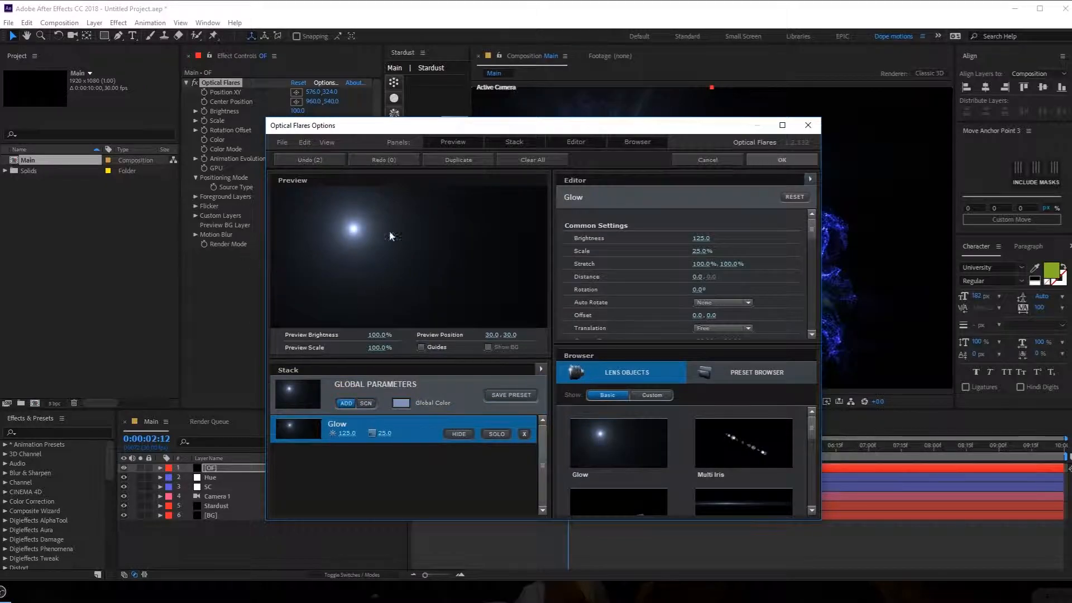
{"action": "left_click", "coordinate": [781, 160]}
Step: Move the flare just outside the frame's upper-right corner, at about 1972, -24, and tint it light blue 8D9DFF
{"action": "key", "text": "comma"}
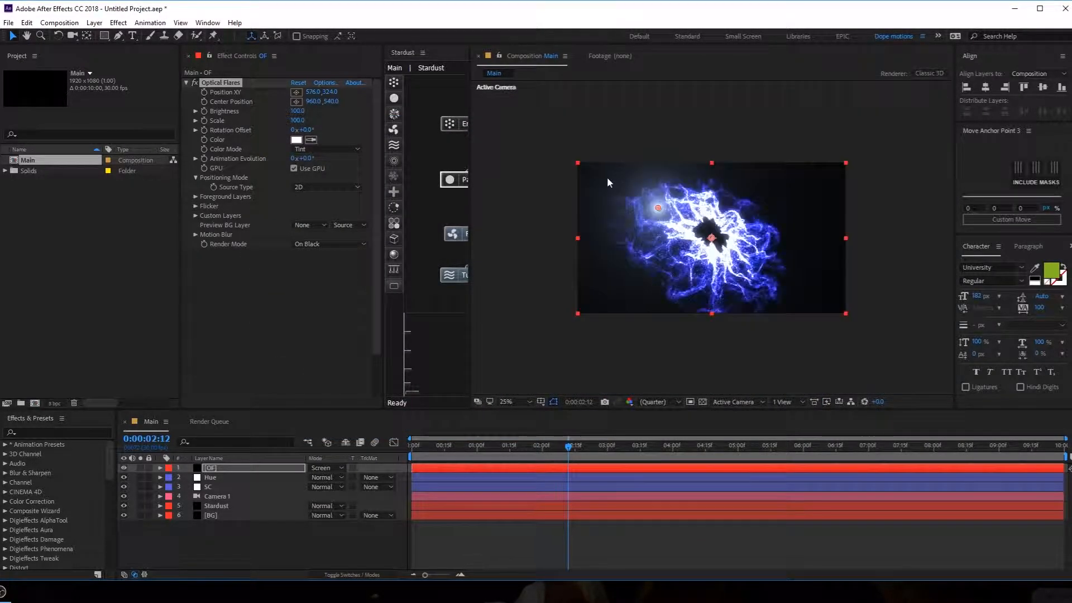
{"action": "left_click_drag", "start_coordinate": [648, 206], "coordinate": [854, 159]}
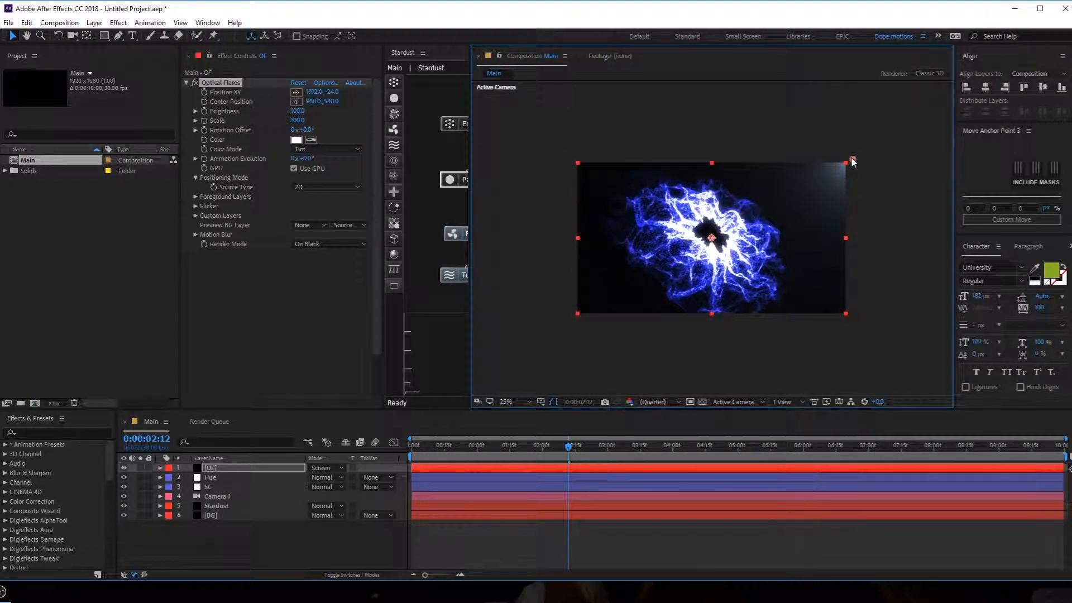
{"action": "left_click", "coordinate": [296, 139]}
{"action": "left_click", "coordinate": [213, 353]}
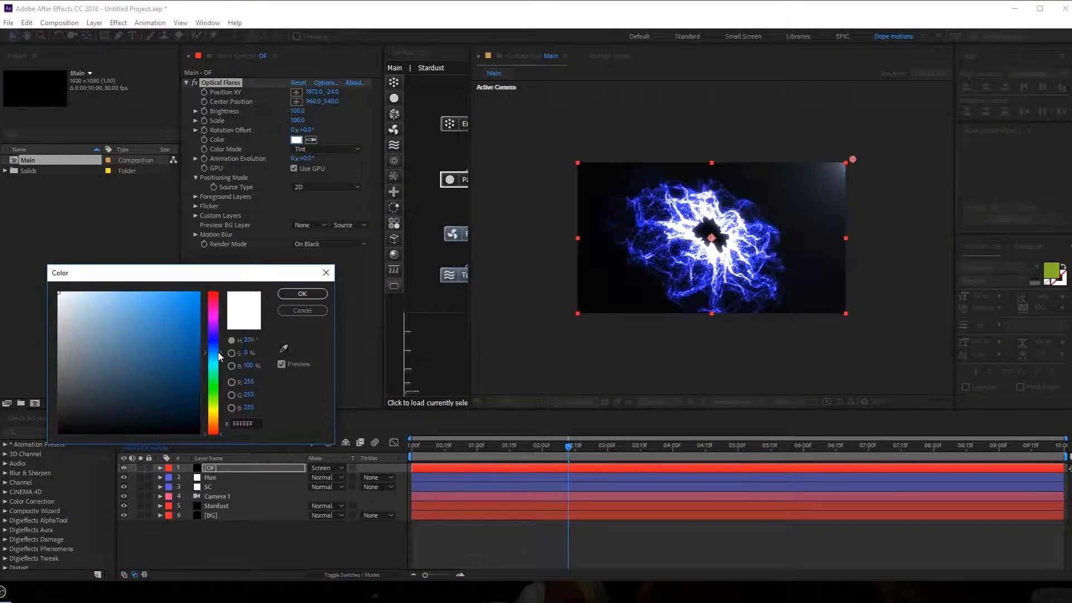
{"action": "mouse_move", "coordinate": [214, 351]}
{"action": "left_mouse_down"}
{"action": "mouse_move", "coordinate": [218, 335]}
{"action": "mouse_move", "coordinate": [237, 334]}
{"action": "left_mouse_up"}
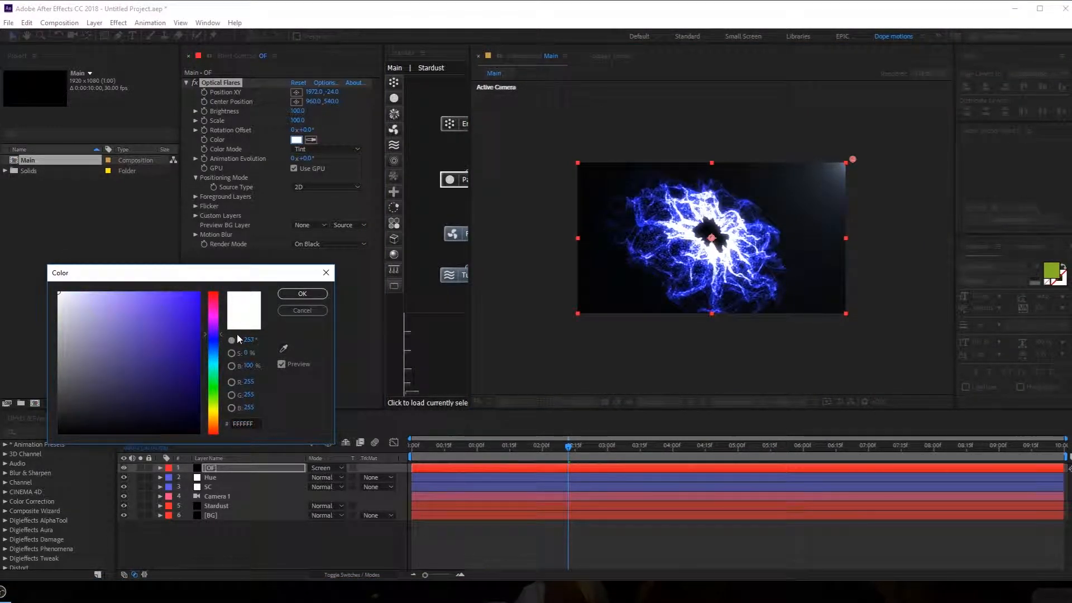
{"action": "mouse_move", "coordinate": [125, 320]}
{"action": "left_mouse_down"}
{"action": "mouse_move", "coordinate": [139, 277]}
{"action": "mouse_move", "coordinate": [118, 273]}
{"action": "left_mouse_up"}
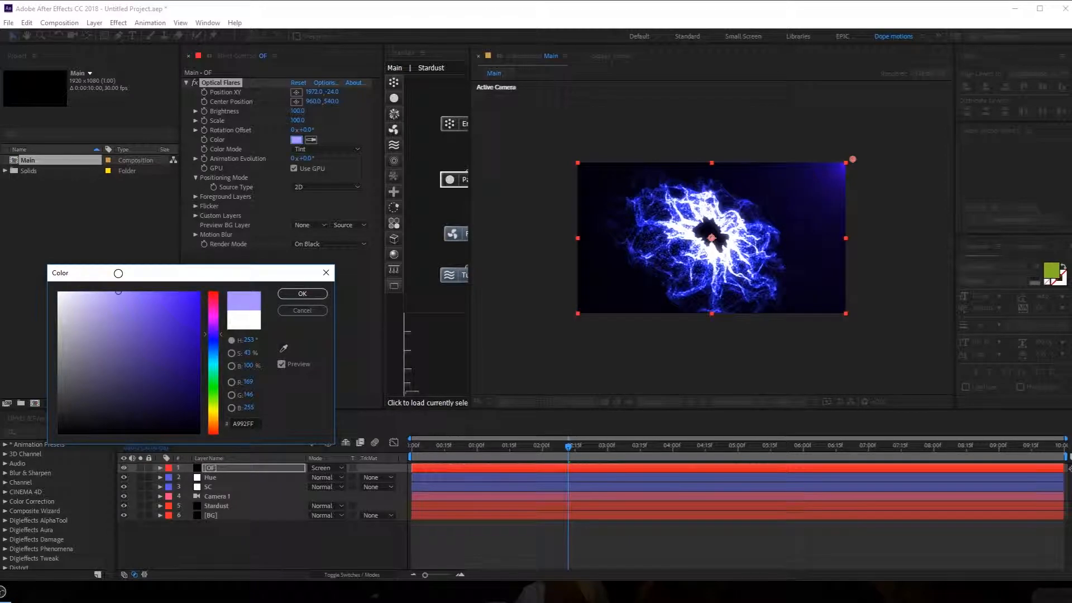
{"action": "left_click_drag", "start_coordinate": [218, 341], "coordinate": [217, 343]}
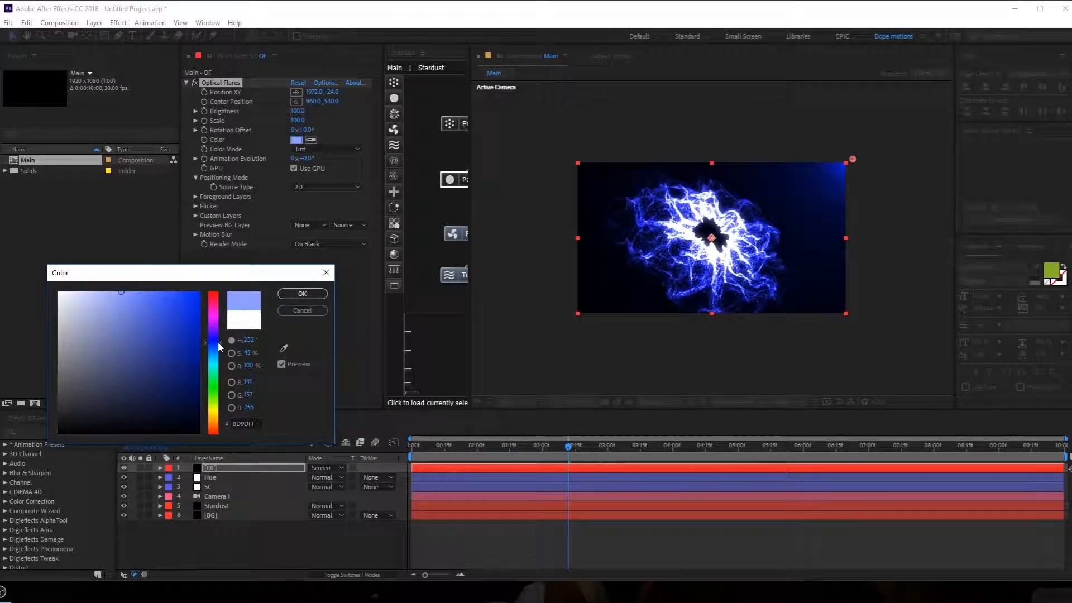
{"action": "left_click", "coordinate": [313, 295]}
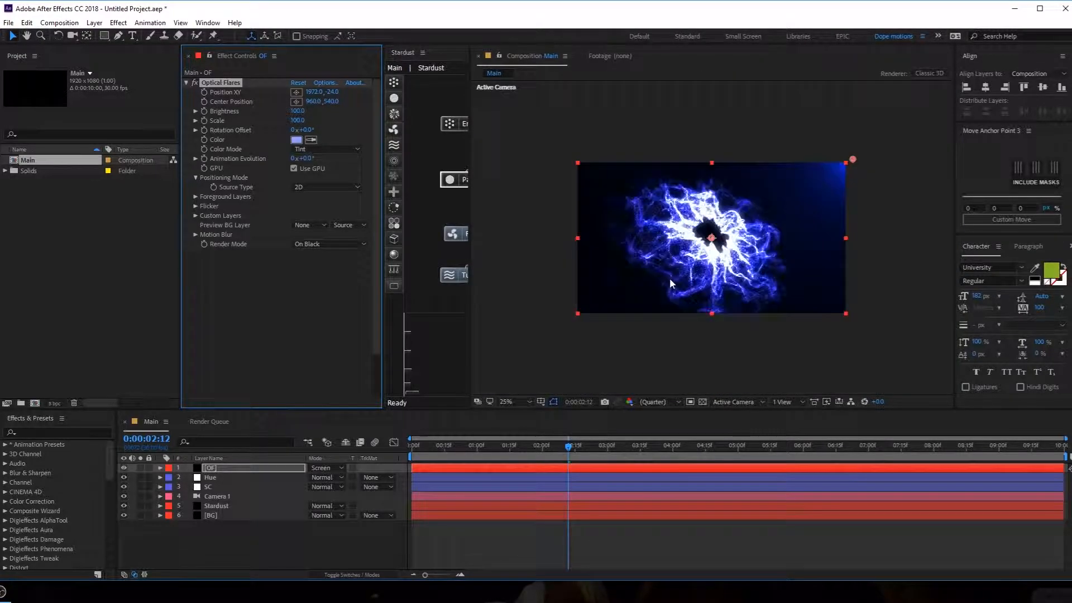
Step: Duplicate the OF layer and move the copy's flare just outside the frame's lower-left corner, at about -36, 1160
{"action": "left_click", "coordinate": [240, 468]}
{"action": "key", "text": "ctrl+d"}
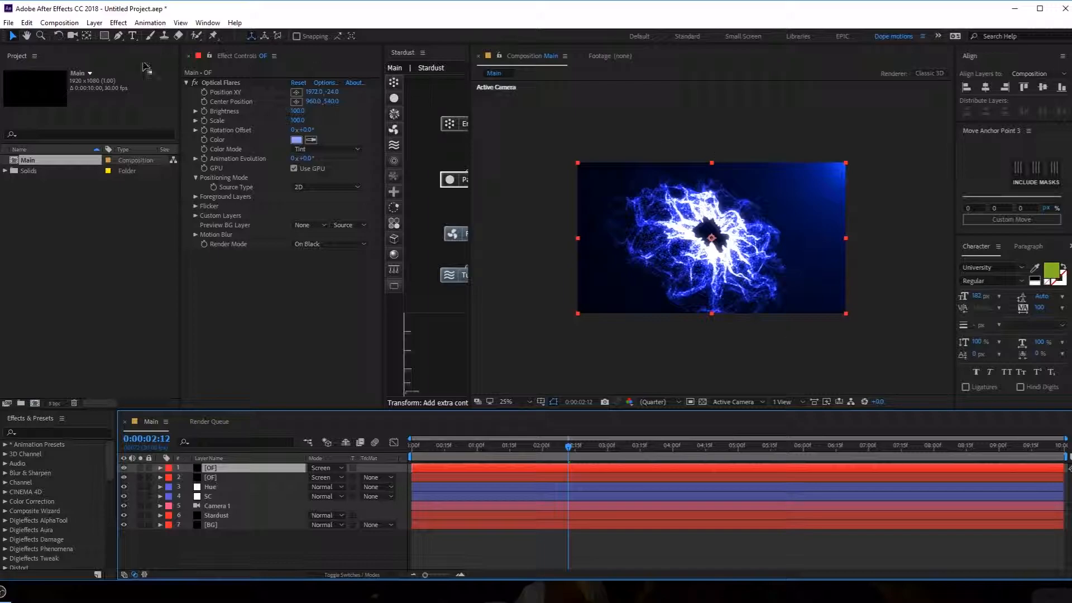
{"action": "left_click_drag", "start_coordinate": [853, 159], "coordinate": [572, 322]}
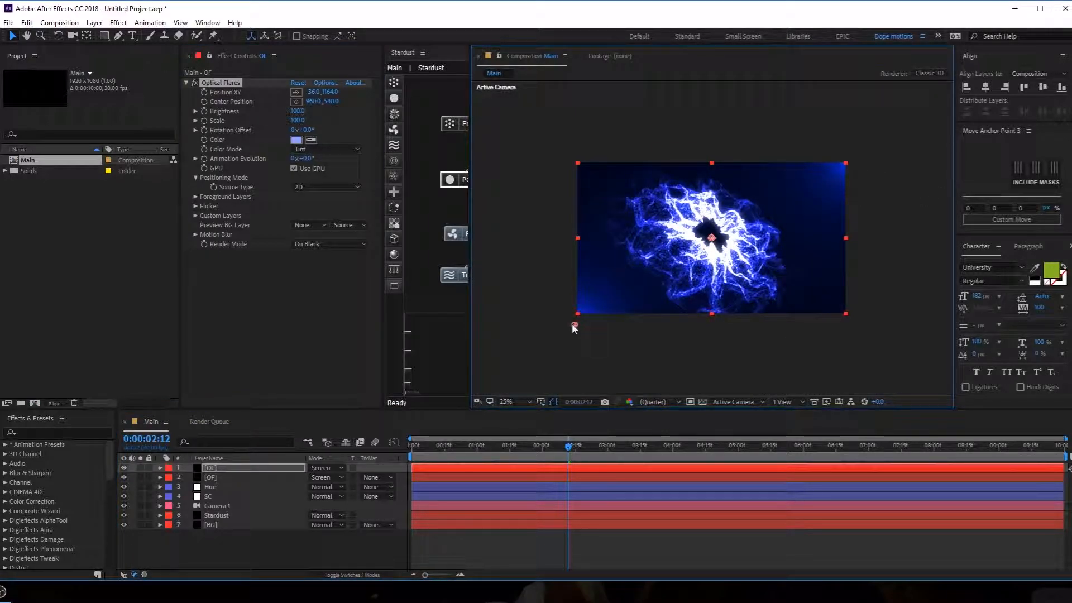
Step: Set the duplicated flare's color to light purple C58DFF
{"action": "left_click", "coordinate": [297, 139]}
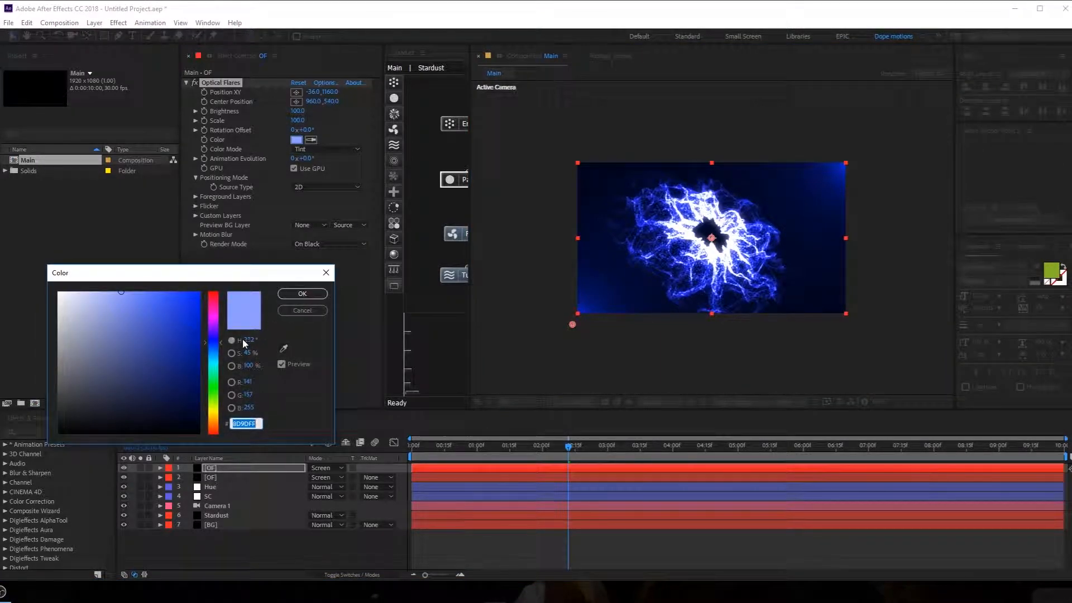
{"action": "left_click_drag", "start_coordinate": [214, 349], "coordinate": [217, 346]}
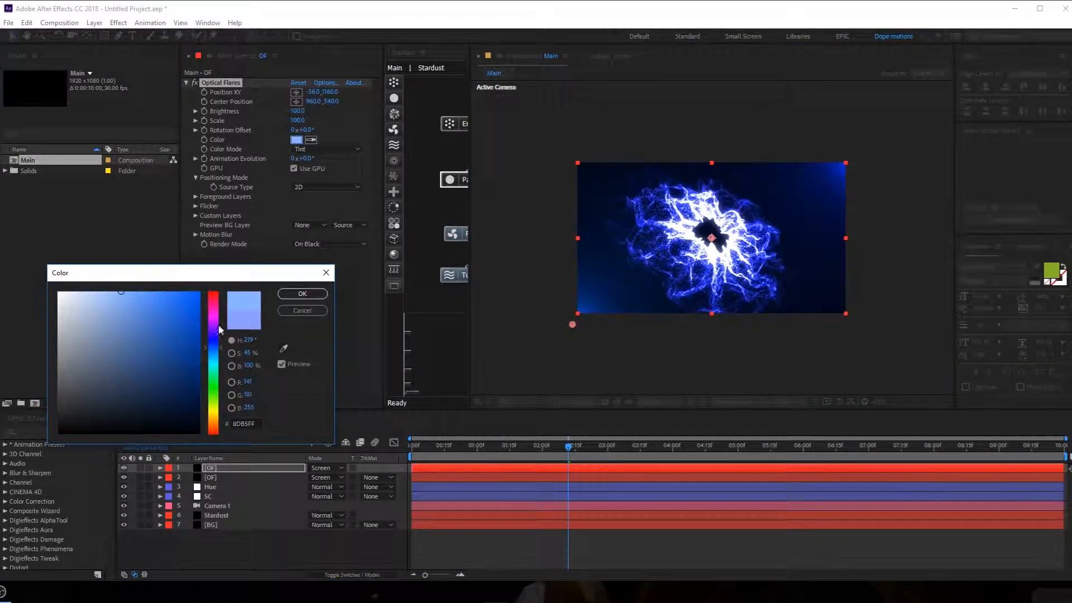
{"action": "left_click", "coordinate": [213, 329]}
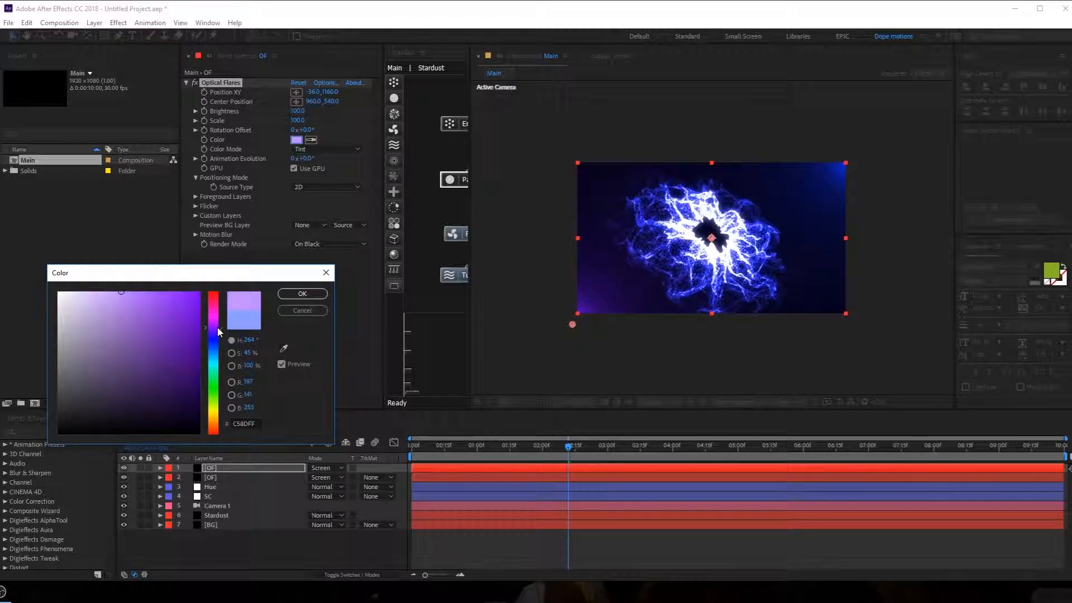
{"action": "left_click", "coordinate": [302, 294]}
{"action": "left_click", "coordinate": [291, 534]}
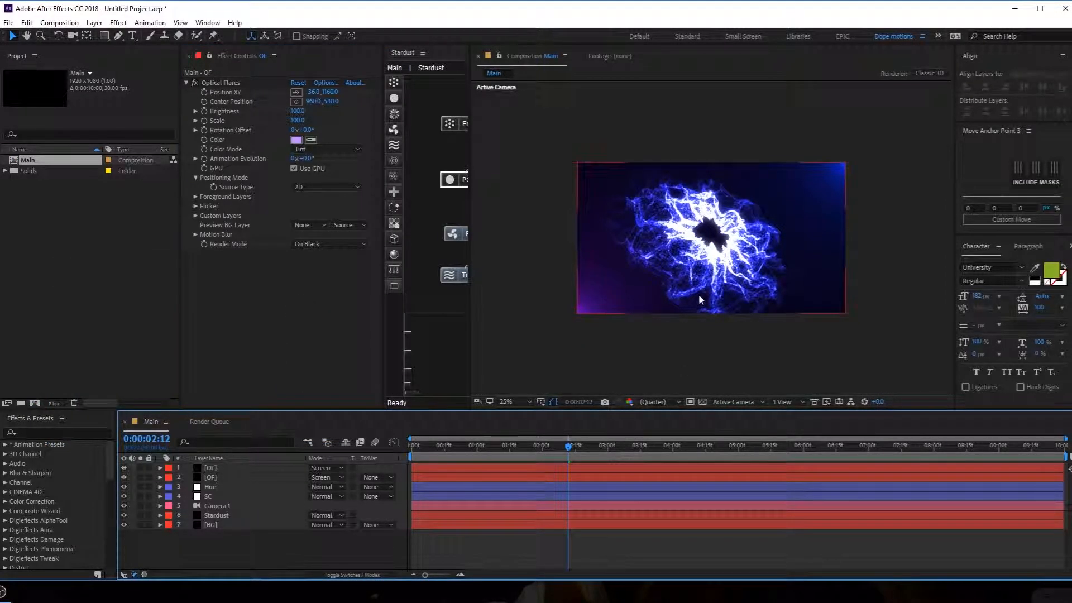
Step: Apply the Noise effect to the uppermost OF layer and set its Amount of Noise to 2%
{"action": "scroll", "coordinate": [698, 299], "scroll_direction": "up", "scroll_amount": 1}
{"action": "left_click", "coordinate": [211, 470]}
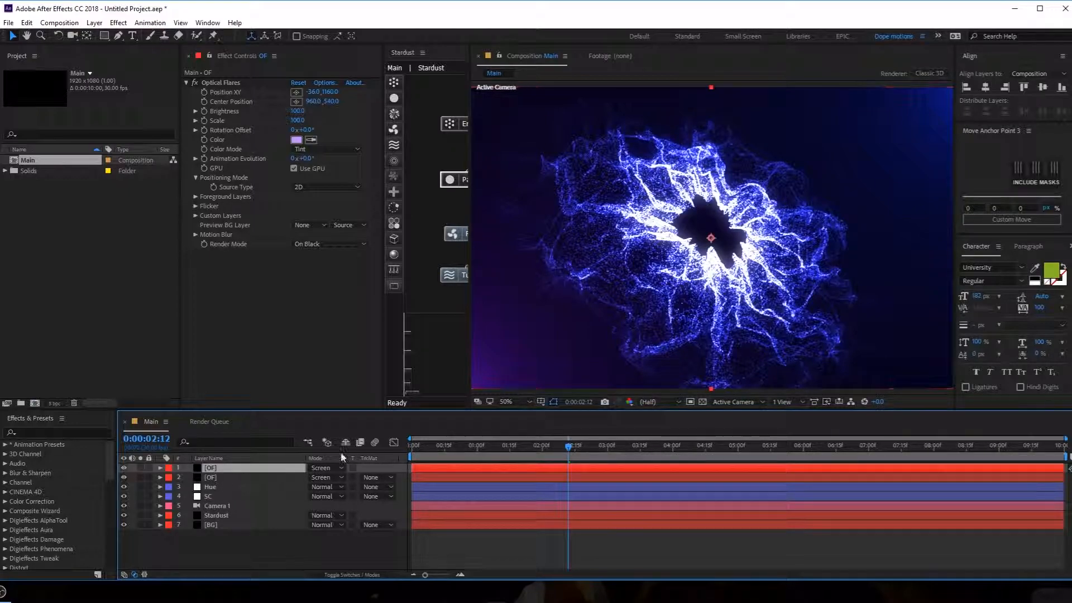
{"action": "key", "text": "ctrl+space"}
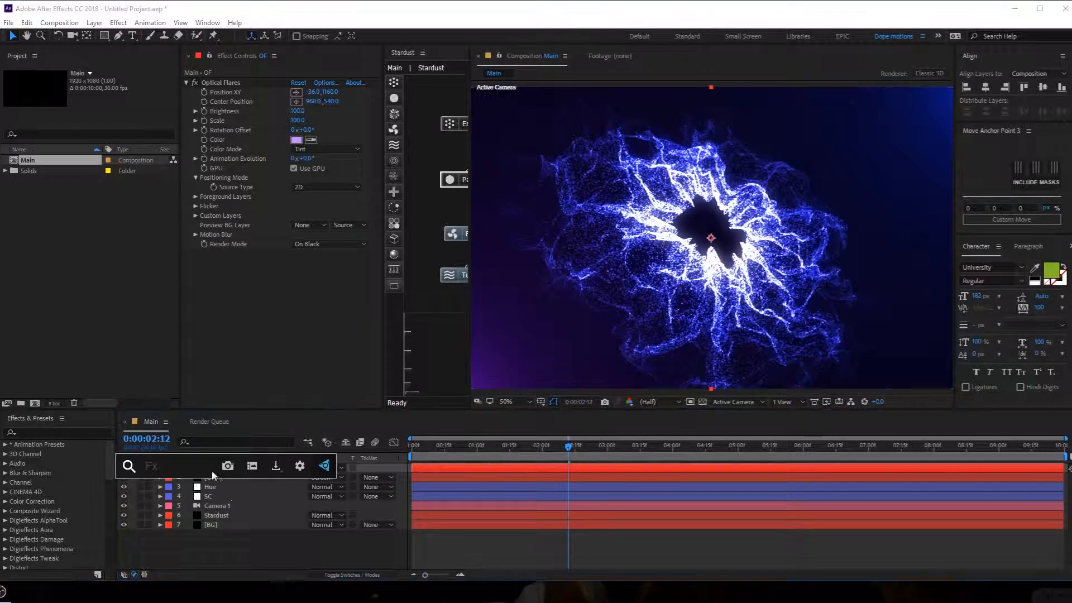
{"action": "type", "text": "nois"}
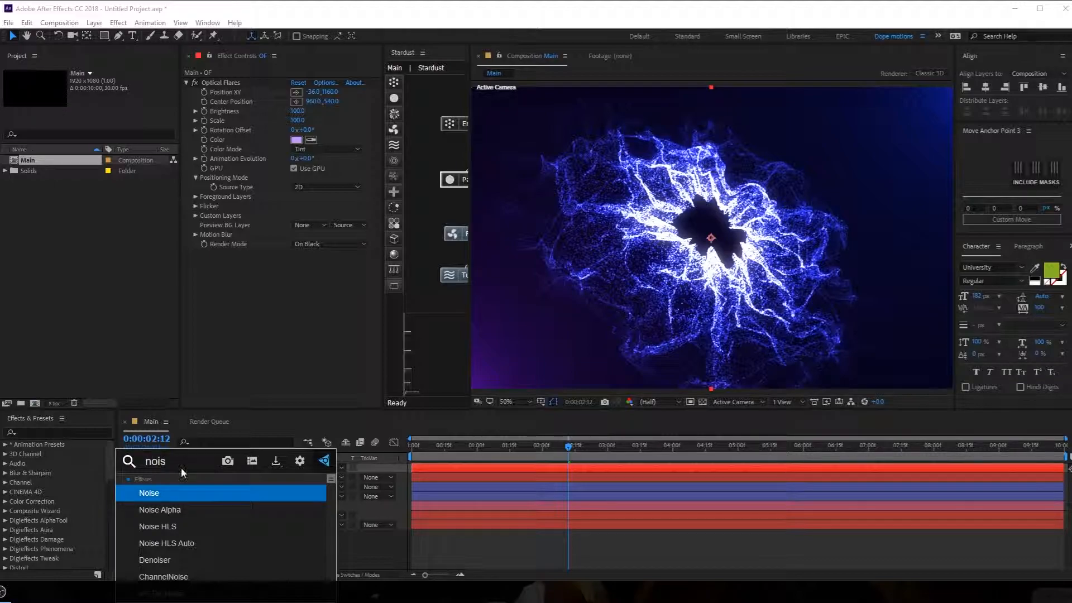
{"action": "left_click", "coordinate": [161, 490]}
{"action": "left_click", "coordinate": [300, 263]}
{"action": "type", "text": "2"}
{"action": "key", "text": "Return"}
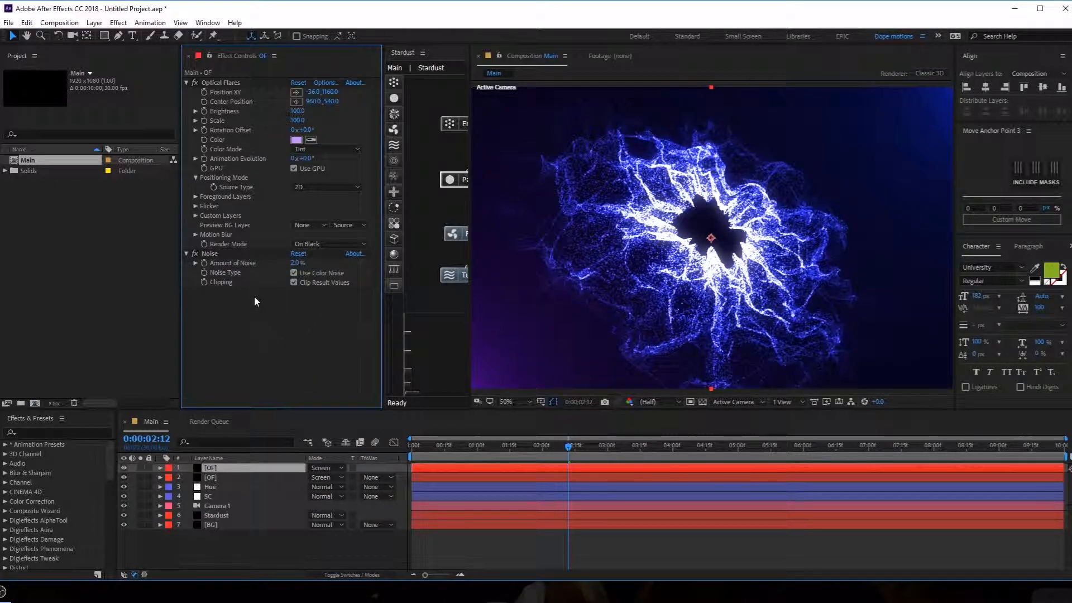
Step: Copy the Noise effect onto the second OF layer, then scrub the timeline to preview the result
{"action": "left_click", "coordinate": [209, 255]}
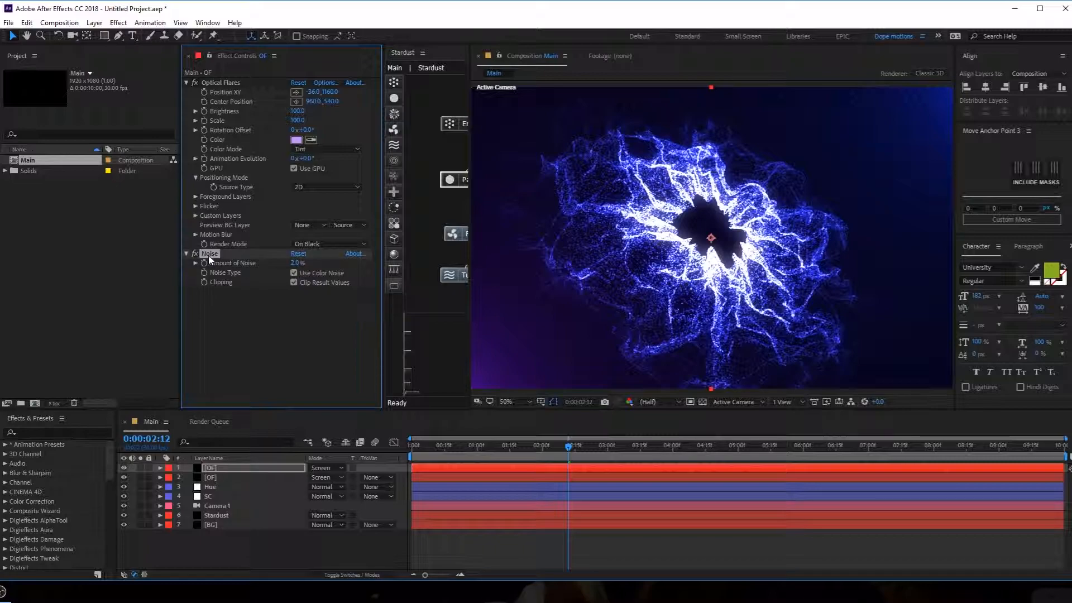
{"action": "left_click", "coordinate": [208, 479]}
{"action": "key", "text": "ctrl+v"}
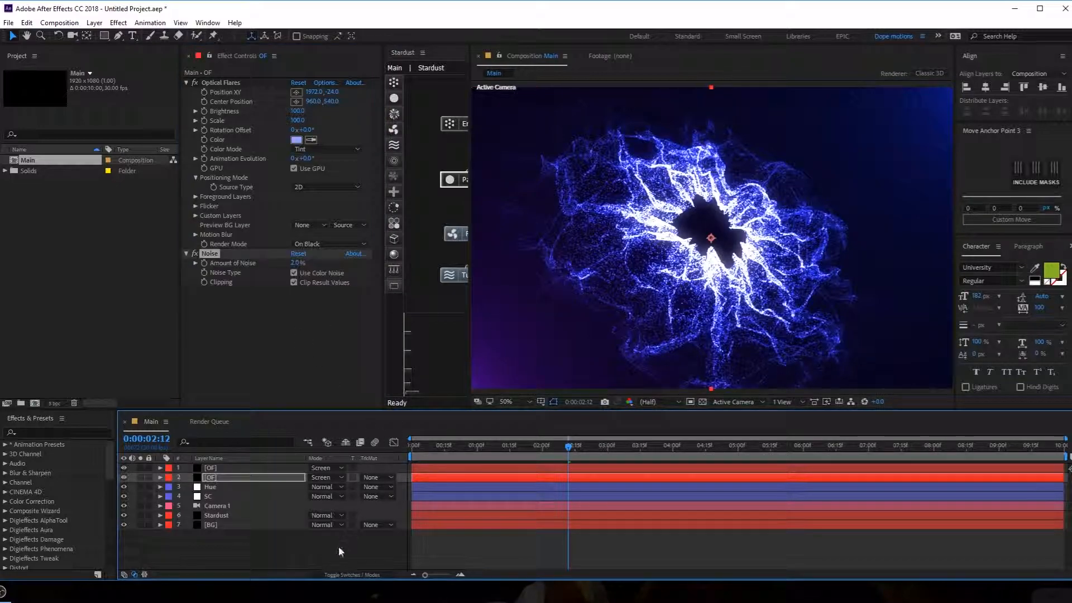
{"action": "key", "text": "F2"}
{"action": "left_click_drag", "start_coordinate": [445, 453], "coordinate": [590, 457]}
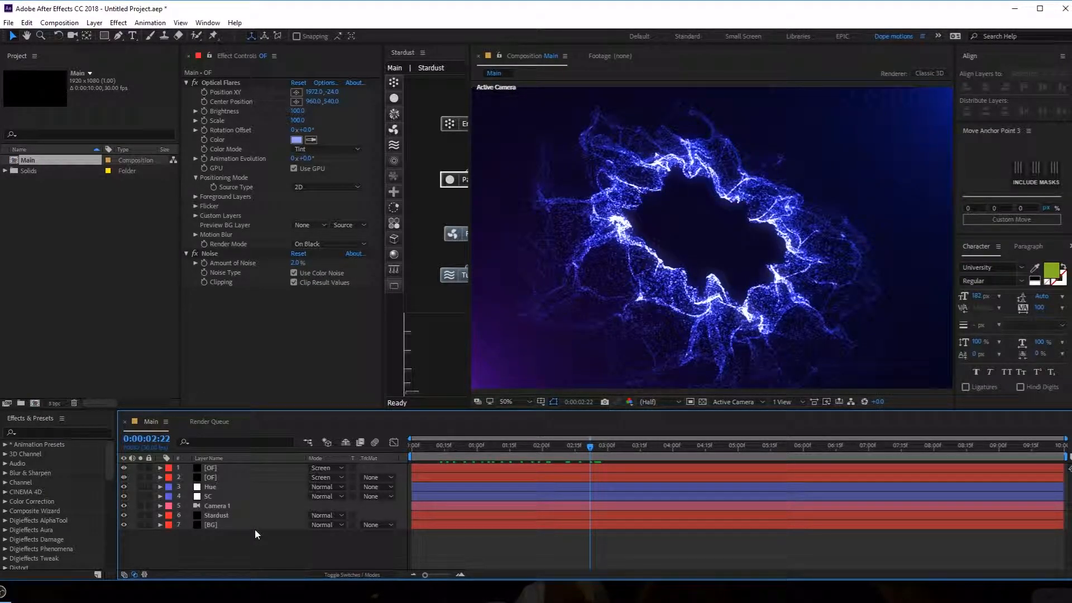
Step: Add an adjustment layer above all other layers and name it V
{"action": "key", "text": "ctrl+alt+y"}
{"action": "key", "text": "Return"}
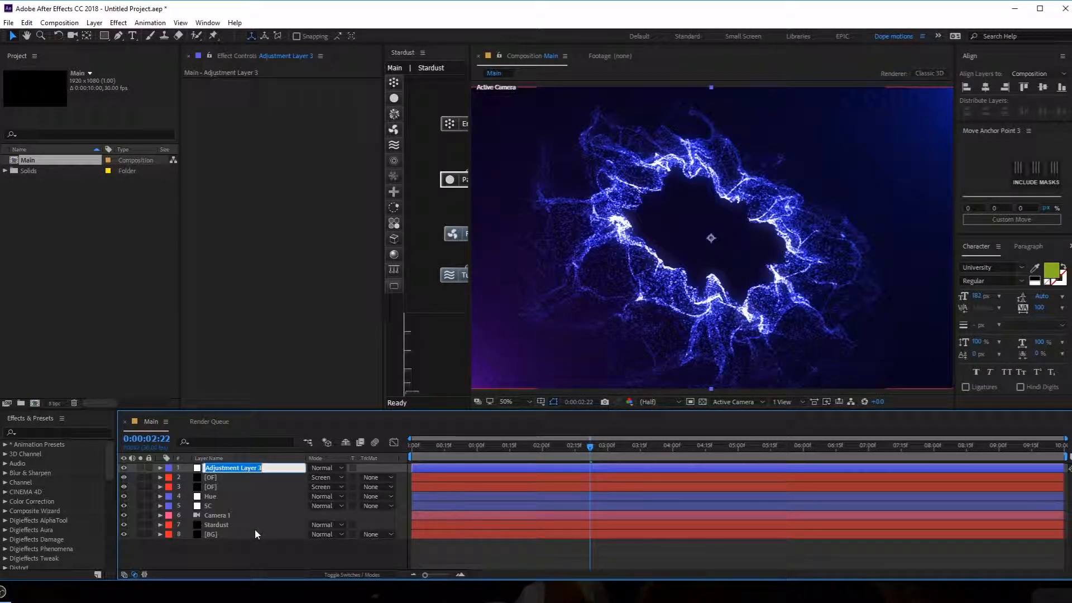
{"action": "type", "text": "V"}
{"action": "key", "text": "Return"}
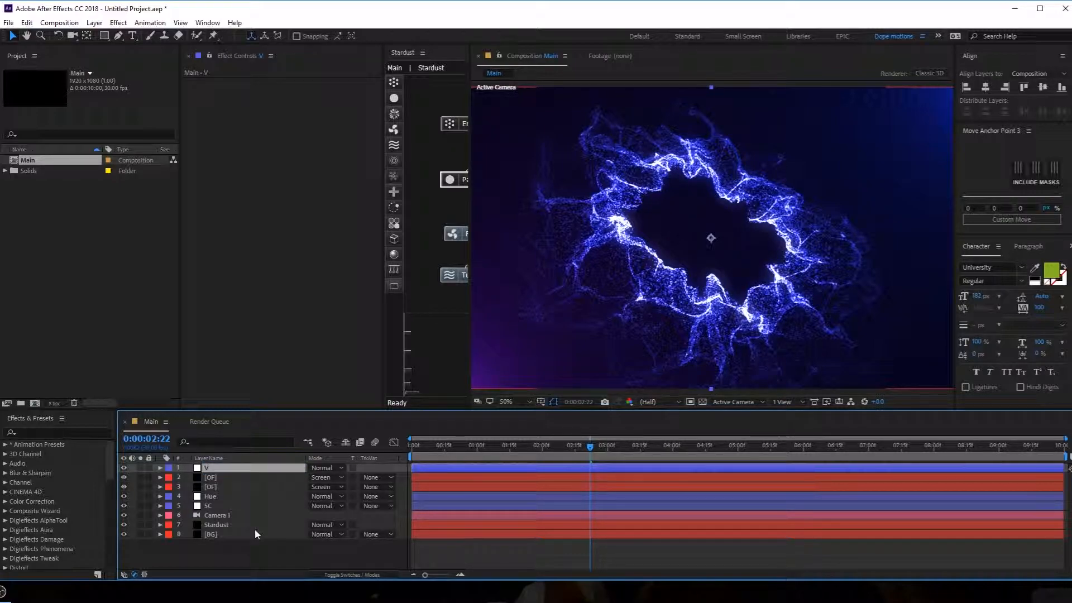
Step: Apply the Curves effect to the V adjustment layer and pull the RGB curve well down to darken the image
{"action": "key", "text": "ctrl+space"}
{"action": "type", "text": "cur"}
{"action": "left_click", "coordinate": [264, 491]}
{"action": "left_click_drag", "start_coordinate": [278, 193], "coordinate": [308, 222]}
Step: Add a full-frame elliptical mask to the V layer and invert it
{"action": "left_click", "coordinate": [106, 36]}
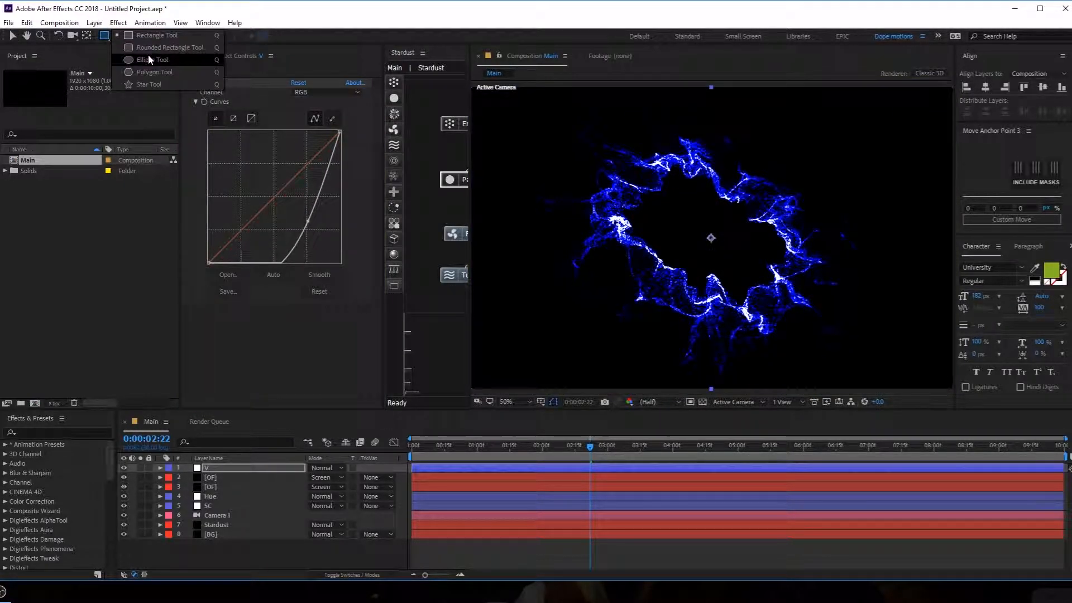
{"action": "left_click", "coordinate": [148, 57]}
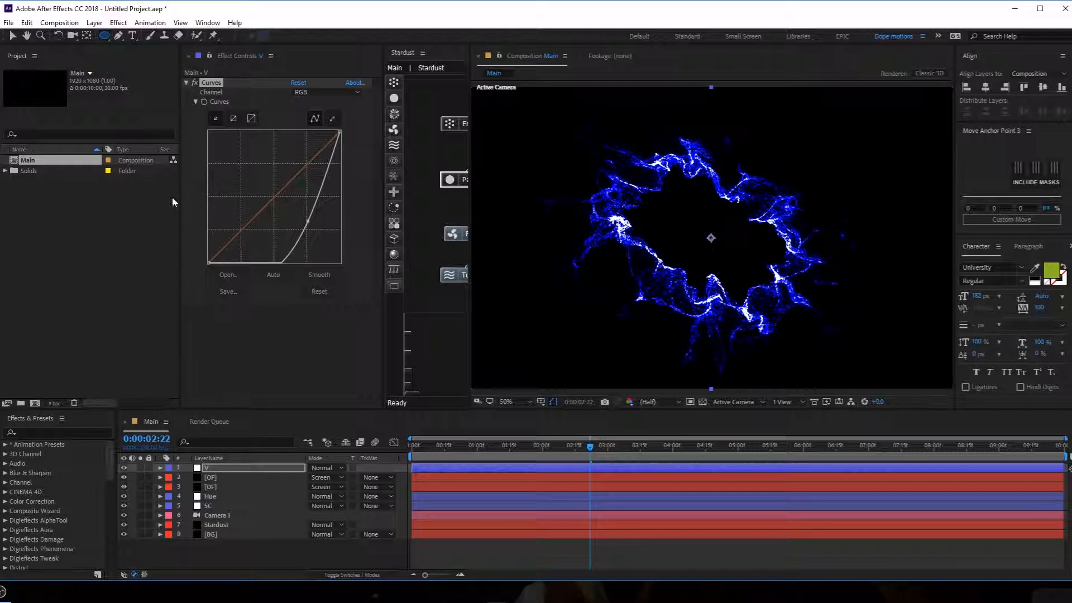
{"action": "double_click", "coordinate": [104, 37]}
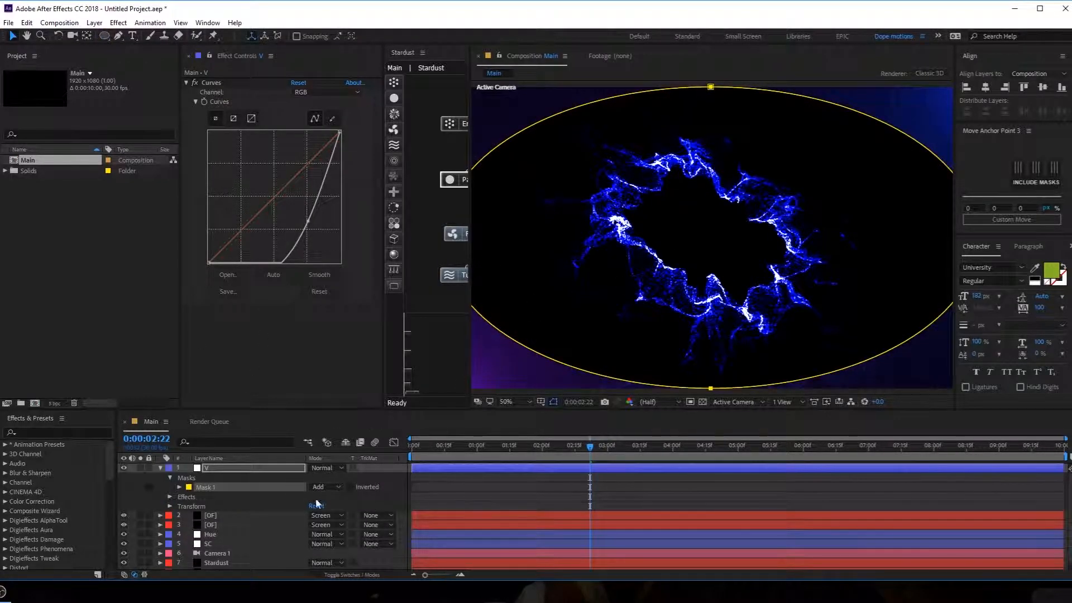
{"action": "left_click", "coordinate": [350, 487]}
{"action": "key", "text": "comma"}
{"action": "key", "text": "comma"}
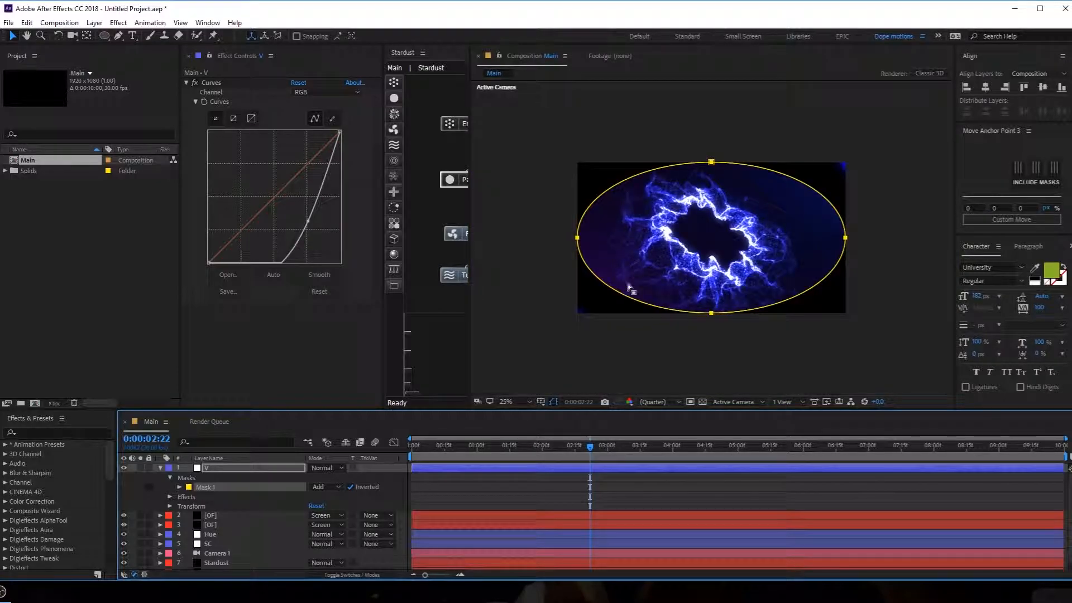
Step: Narrow the elliptical mask by moving its two side points slightly inward by equal amounts
{"action": "left_click", "coordinate": [577, 239]}
{"action": "left_click_drag", "start_coordinate": [576, 238], "coordinate": [590, 237]}
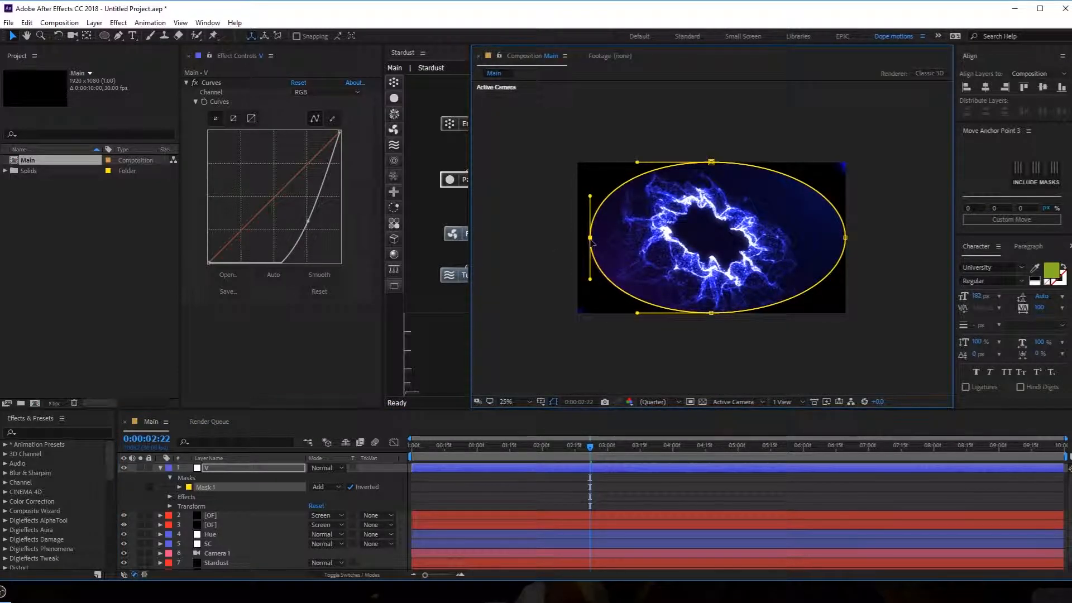
{"action": "left_click", "coordinate": [845, 238]}
{"action": "left_click_drag", "start_coordinate": [845, 238], "coordinate": [831, 238]}
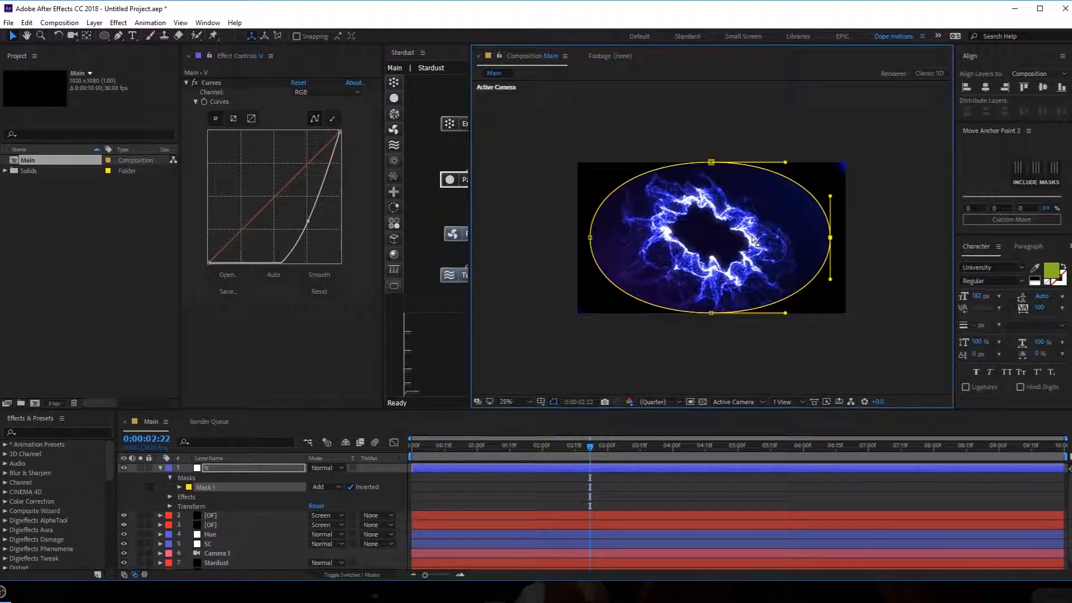
Step: Set the V layer's Mask Feather to 550 pixels
{"action": "key", "text": "f"}
{"action": "left_click", "coordinate": [333, 487]}
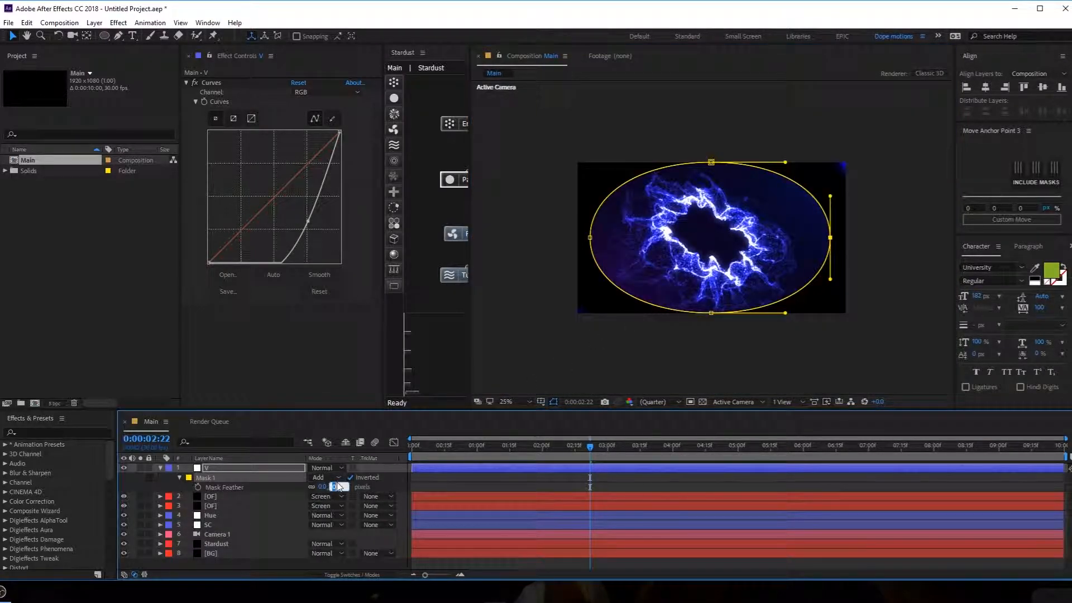
{"action": "type", "text": "550"}
{"action": "key", "text": "Return"}
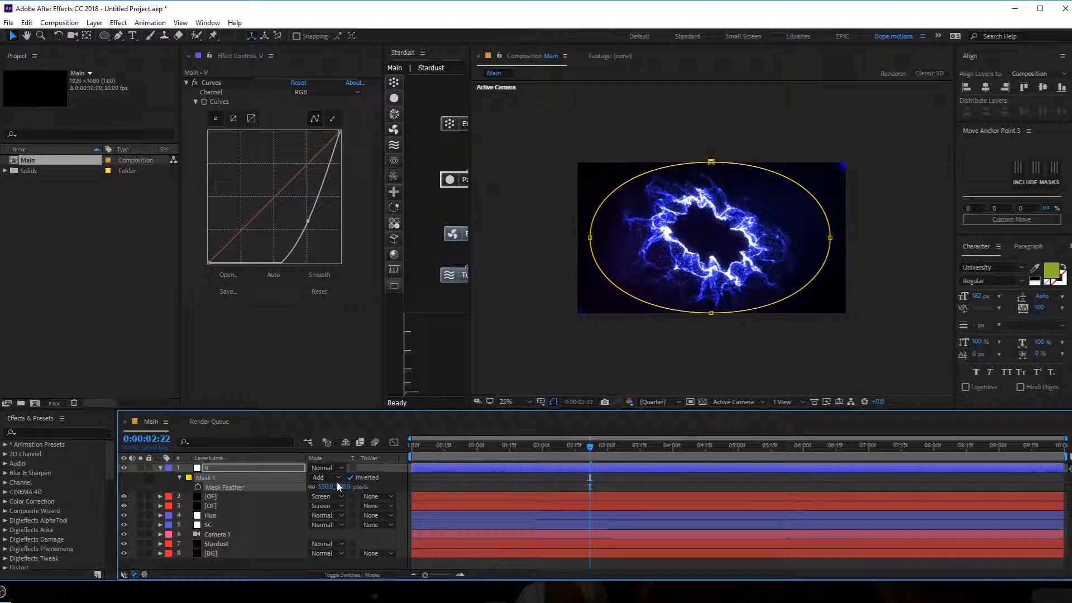
Step: Ease the V layer's RGB curve to a gentler darkening and move the layer below both OF layers
{"action": "key", "text": "period"}
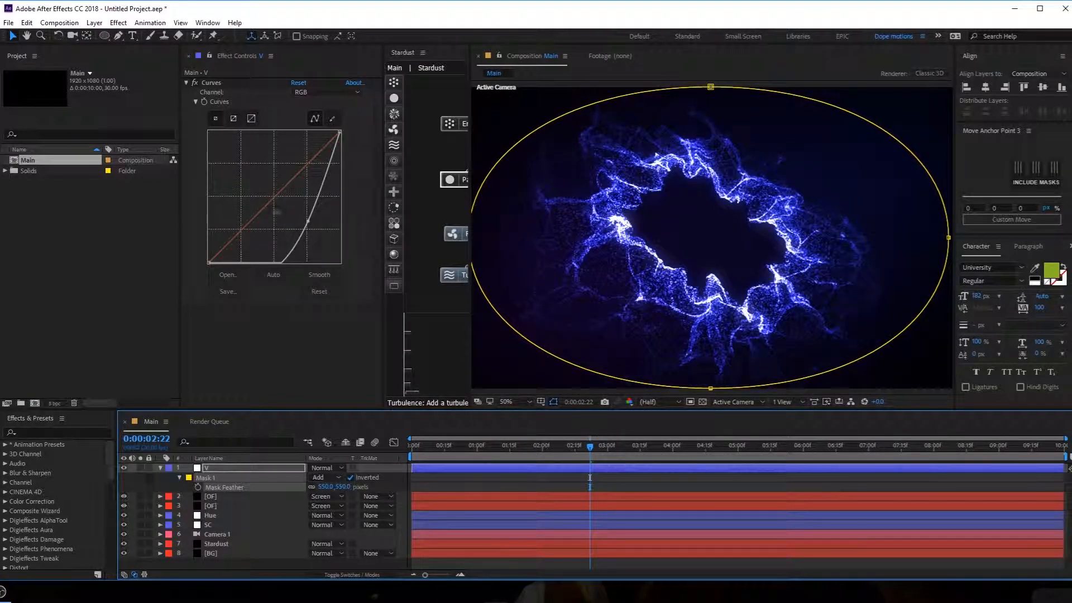
{"action": "mouse_move", "coordinate": [307, 223]}
{"action": "left_mouse_down"}
{"action": "mouse_move", "coordinate": [280, 212]}
{"action": "mouse_move", "coordinate": [291, 218]}
{"action": "left_mouse_up"}
{"action": "left_click_drag", "start_coordinate": [219, 470], "coordinate": [220, 509]}
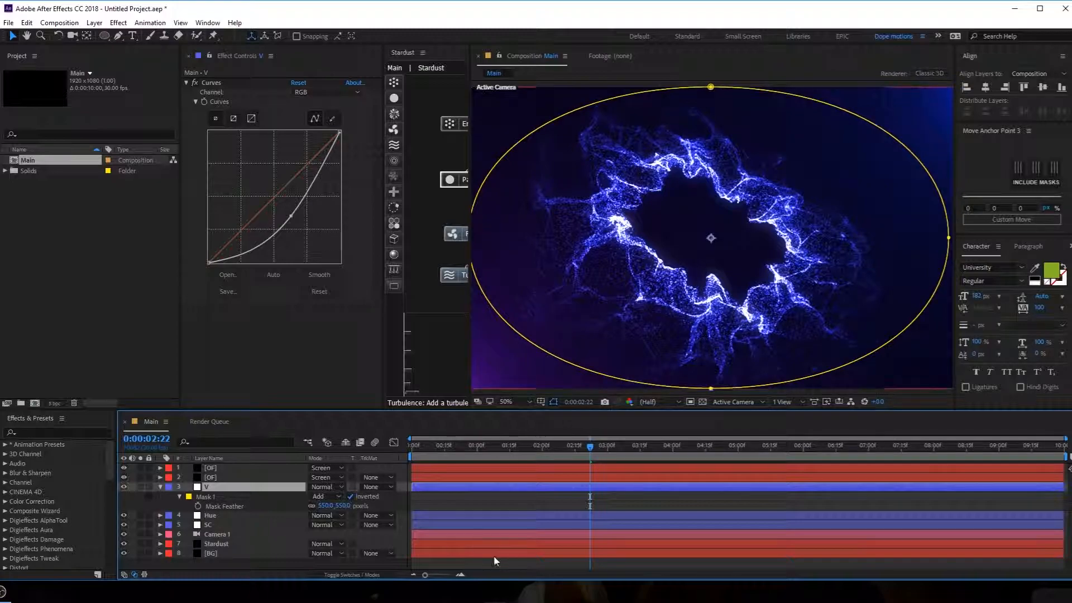
{"action": "left_click", "coordinate": [253, 564]}
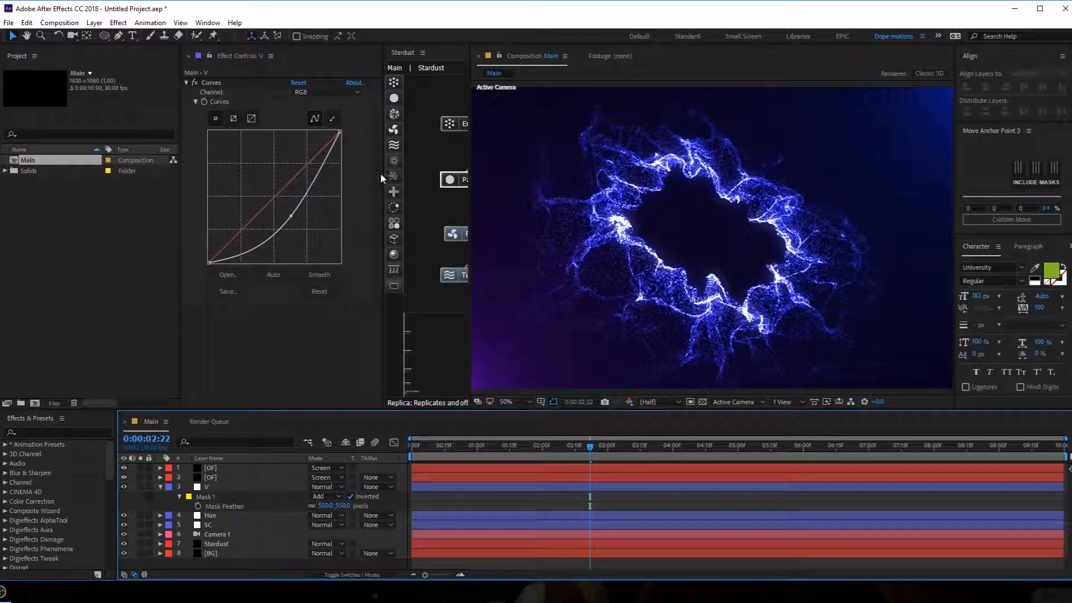
Step: Widen the composition viewer, fit the frame to it and scrub the timeline to preview the burst
{"action": "left_click_drag", "start_coordinate": [381, 175], "coordinate": [309, 176]}
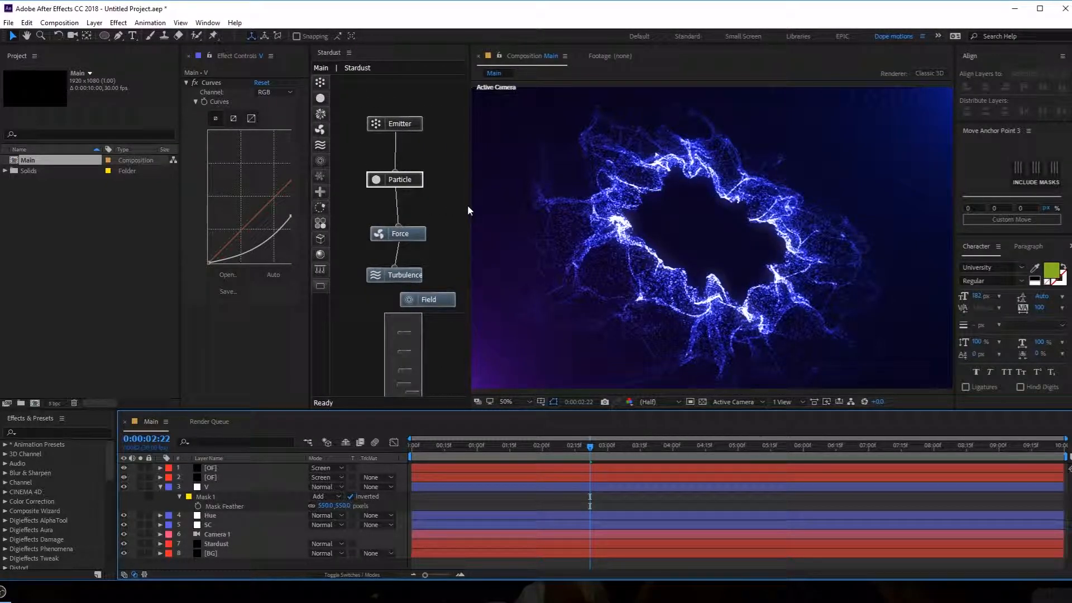
{"action": "left_click_drag", "start_coordinate": [470, 206], "coordinate": [432, 210]}
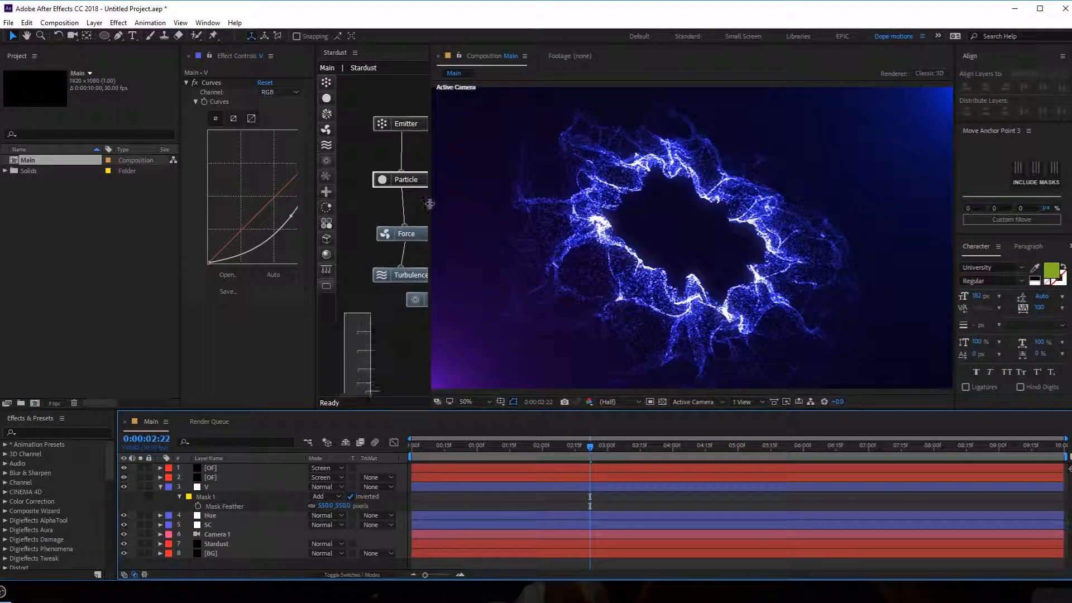
{"action": "key", "text": "shift+slash"}
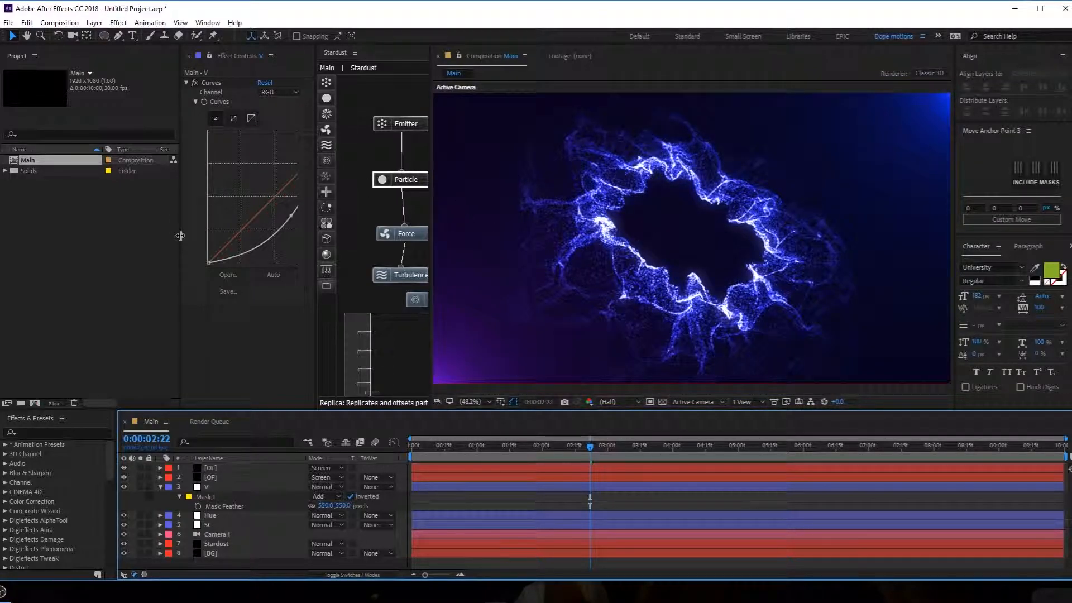
{"action": "left_click_drag", "start_coordinate": [180, 235], "coordinate": [122, 236]}
{"action": "left_click", "coordinate": [447, 446]}
{"action": "left_click_drag", "start_coordinate": [447, 447], "coordinate": [562, 453]}
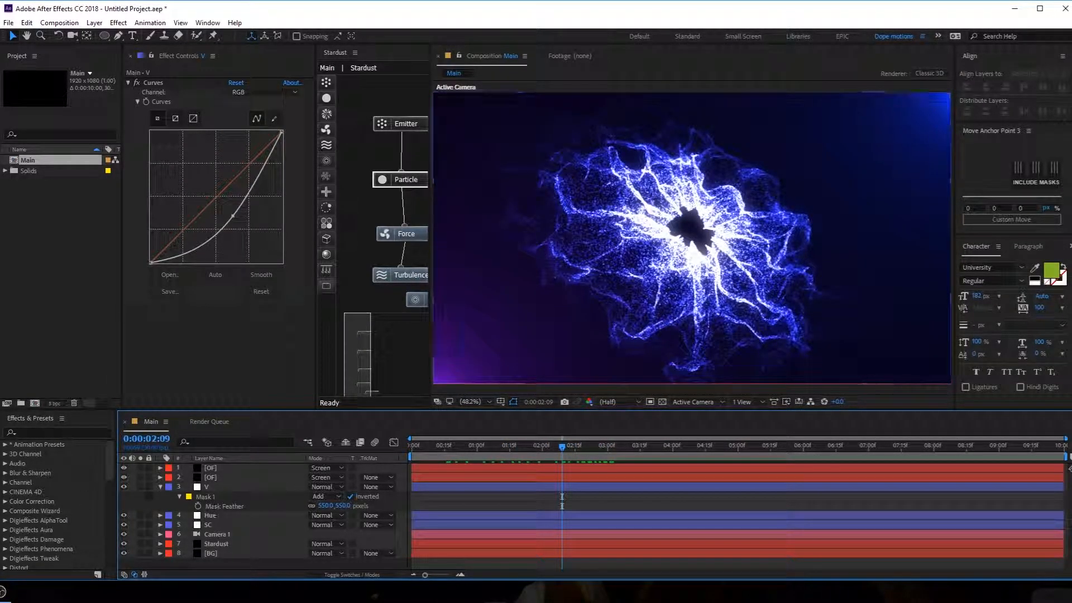
Step: Collapse the V layer and turn on Motion Blur in the Render Settings of the Stardust layer's effect
{"action": "left_click", "coordinate": [160, 487]}
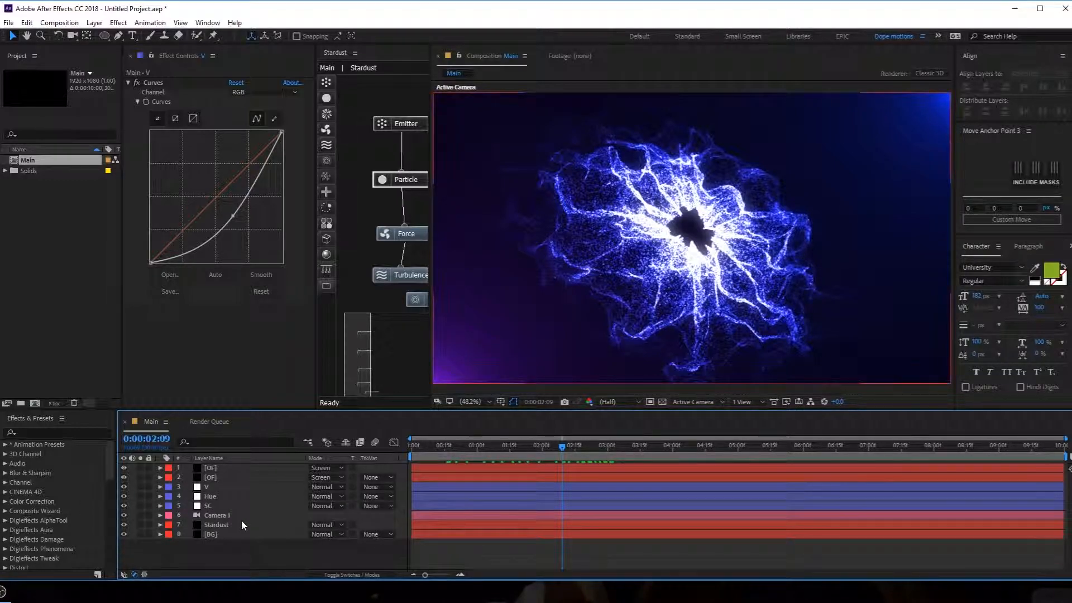
{"action": "left_click", "coordinate": [223, 524]}
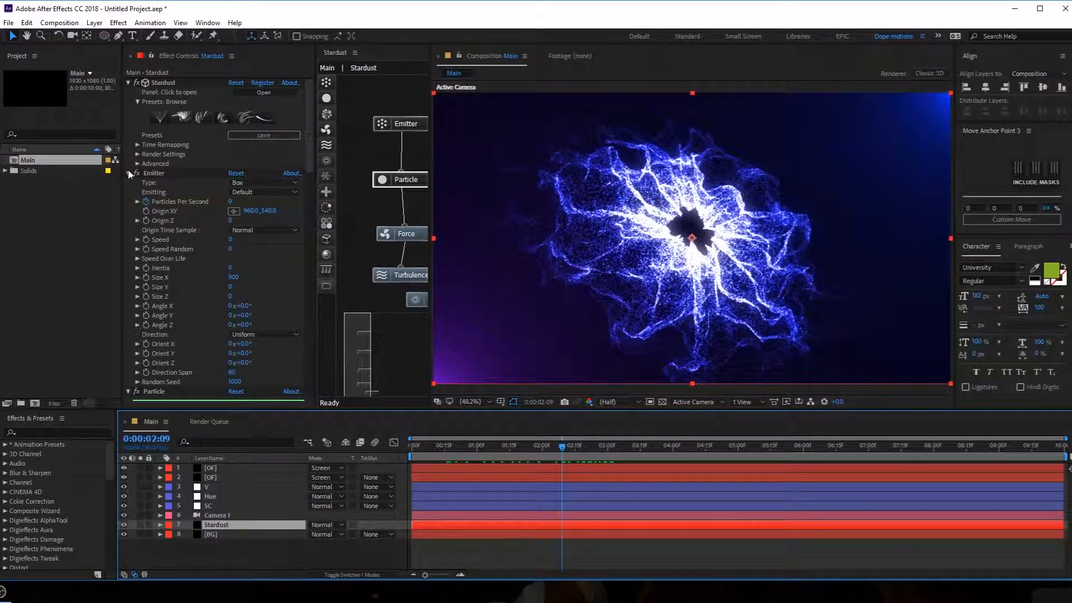
{"action": "left_click", "coordinate": [138, 154]}
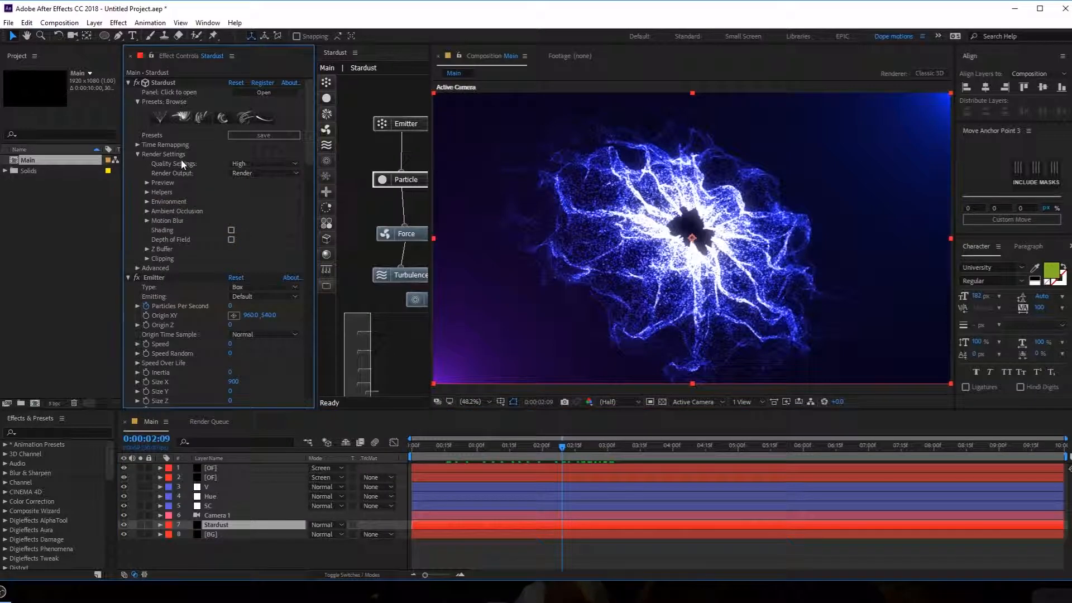
{"action": "left_click", "coordinate": [146, 220]}
{"action": "left_click", "coordinate": [231, 230]}
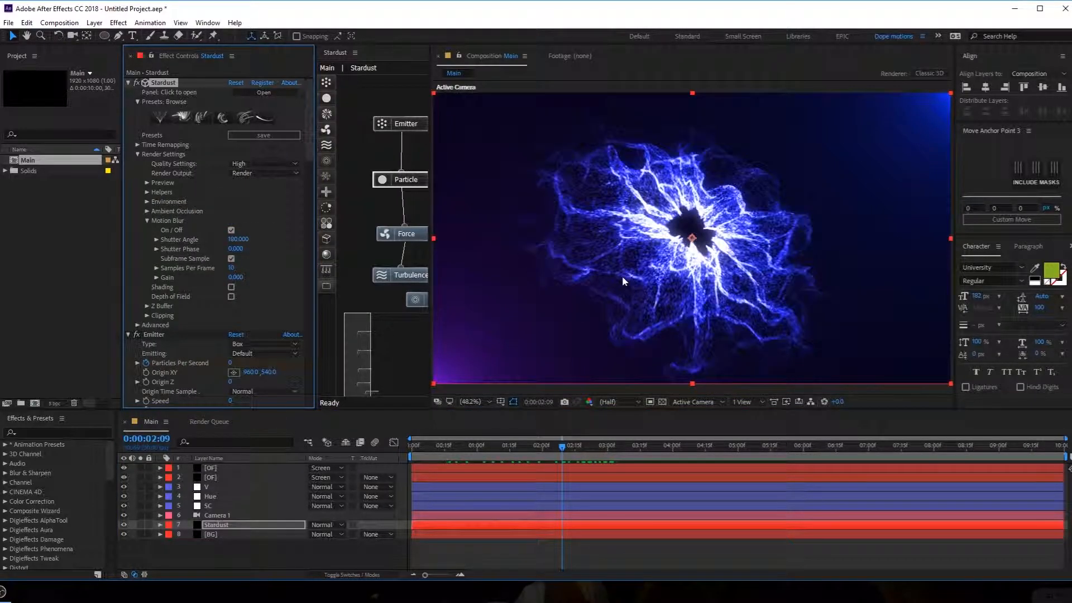
Step: Inspect the blurred particles at 100% zoom and set the motion blur's Samples Per Frame to 5
{"action": "scroll", "coordinate": [682, 242], "scroll_direction": "up", "scroll_amount": 1}
{"action": "key", "text": "slash"}
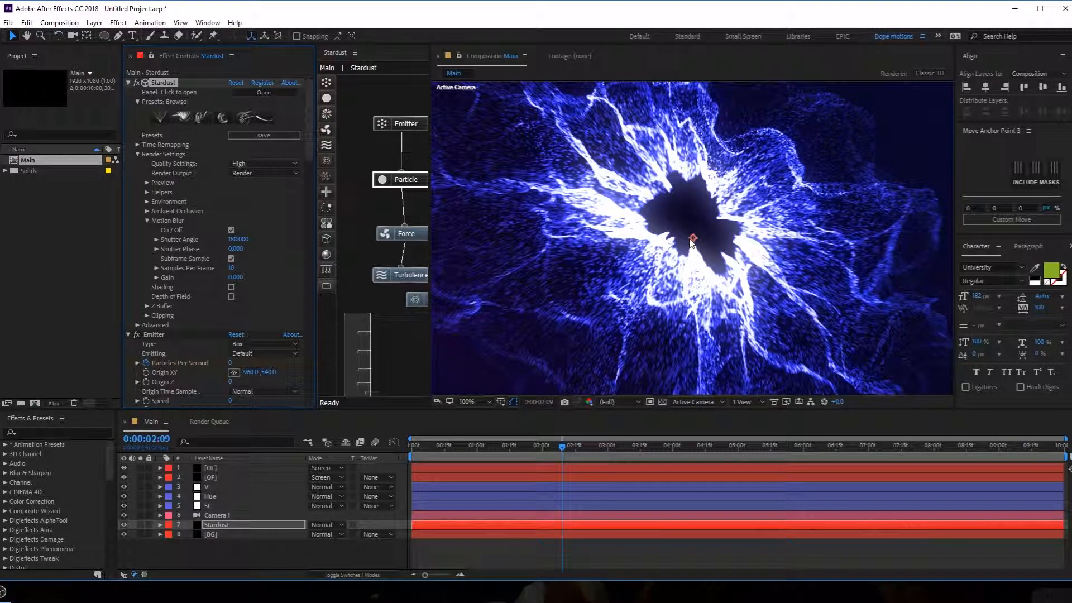
{"action": "left_click", "coordinate": [231, 268]}
{"action": "type", "text": "5"}
{"action": "key", "text": "Return"}
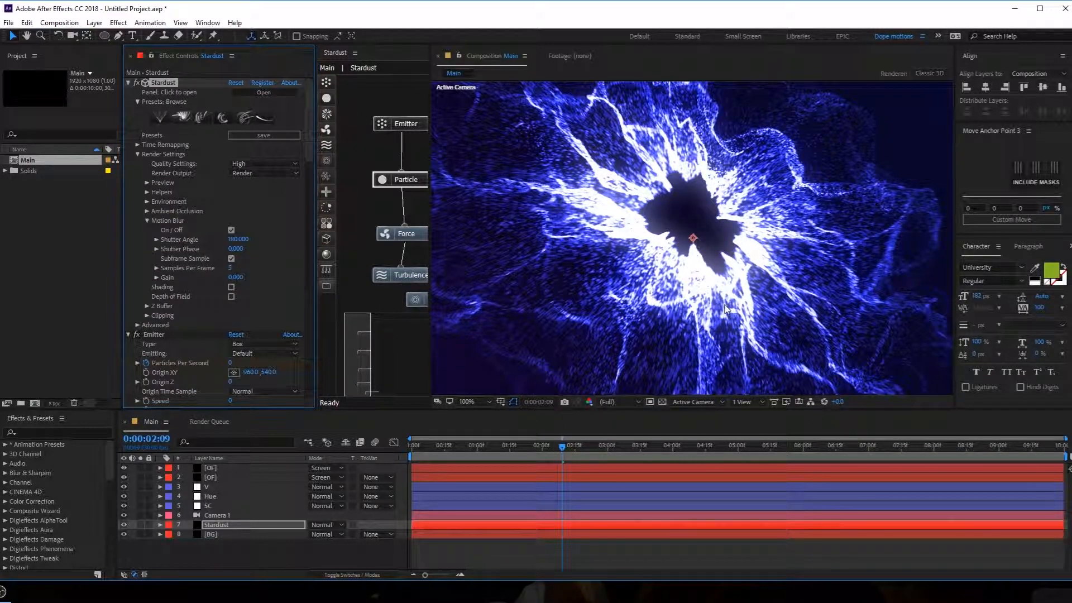
Step: Preview the animation from the first frame and switch the preview resolution to Half
{"action": "scroll", "coordinate": [720, 307], "scroll_direction": "down", "scroll_amount": 2}
{"action": "left_click_drag", "start_coordinate": [478, 444], "coordinate": [395, 447]}
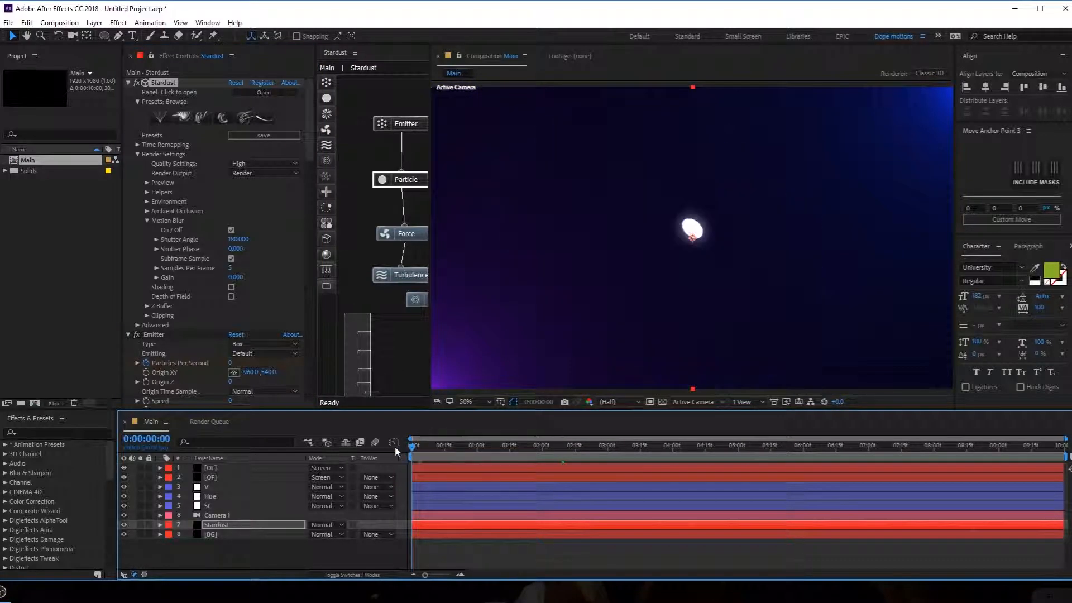
{"action": "key", "text": "space"}
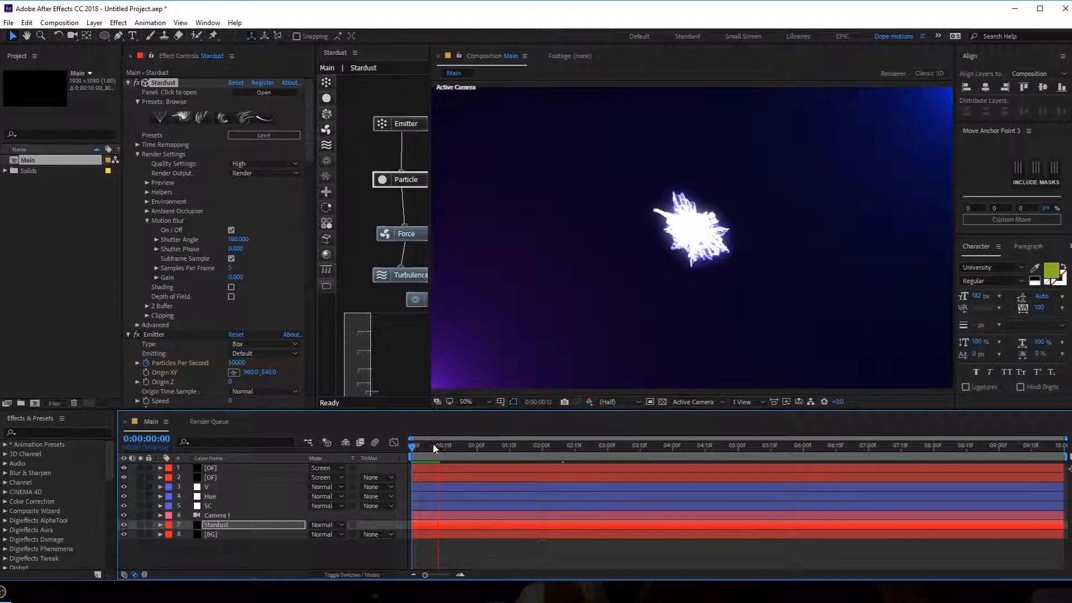
{"action": "key", "text": "space"}
{"action": "left_click", "coordinate": [615, 402]}
{"action": "left_click", "coordinate": [621, 443]}
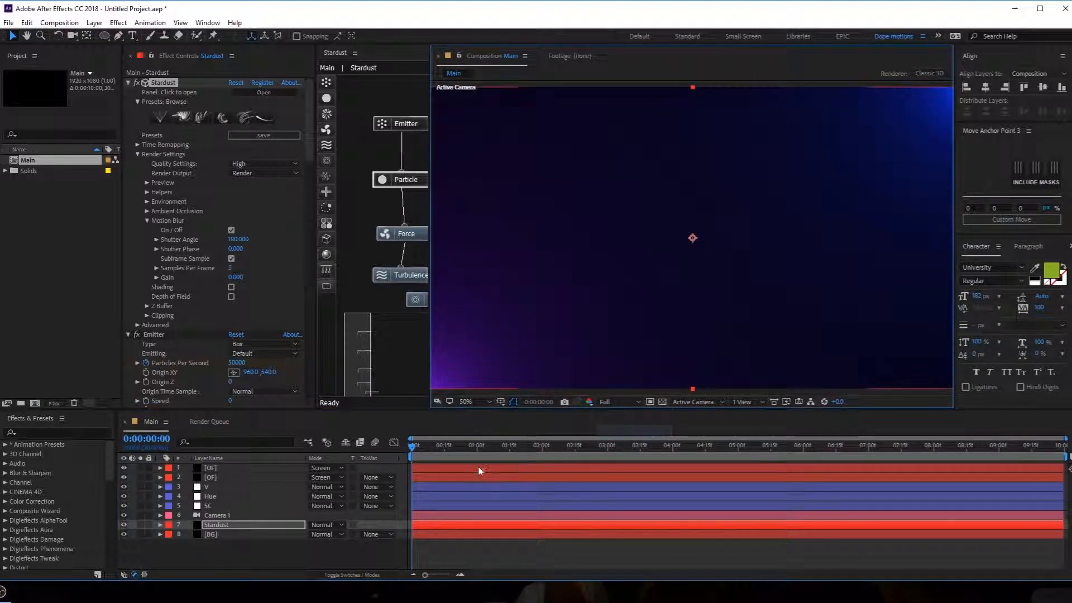
Step: Play the animation from the start, end the work area at about 0:00:03:13 and replay that range
{"action": "left_click", "coordinate": [359, 450]}
{"action": "key", "text": "space"}
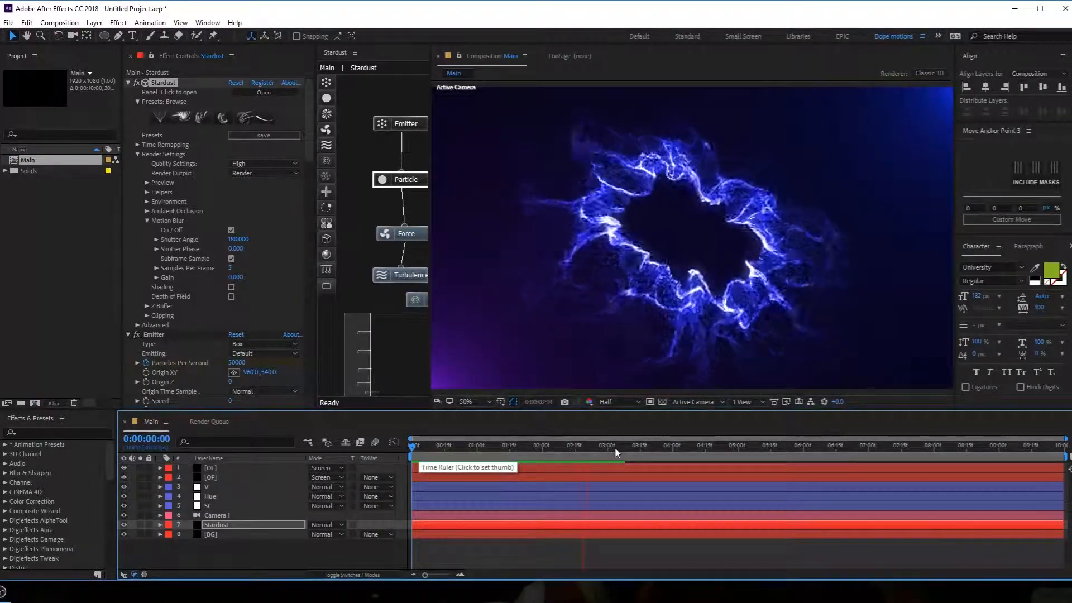
{"action": "left_click_drag", "start_coordinate": [616, 451], "coordinate": [636, 452]}
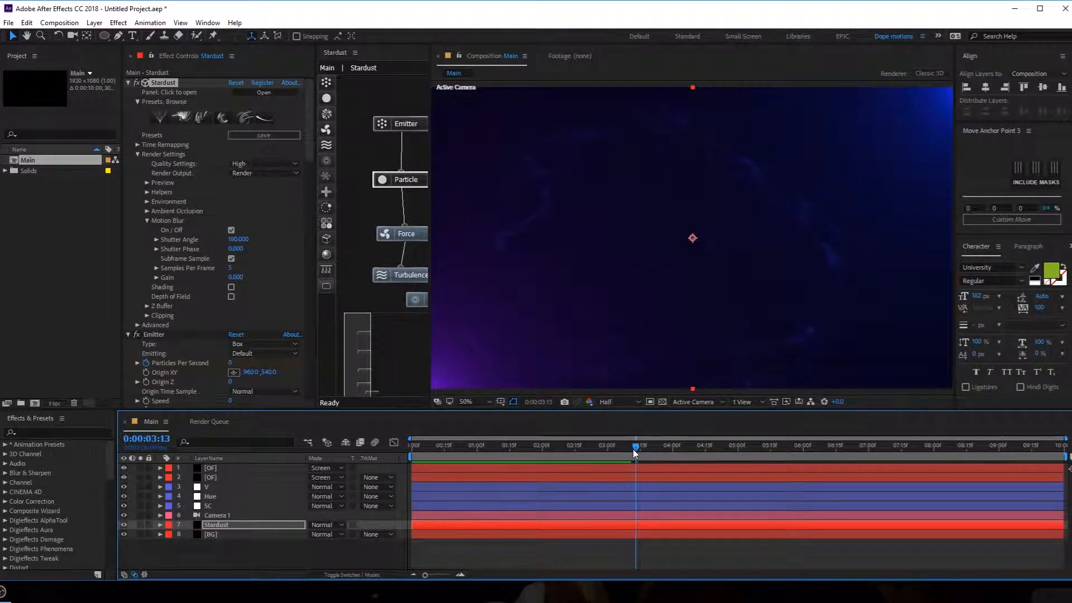
{"action": "key", "text": "space"}
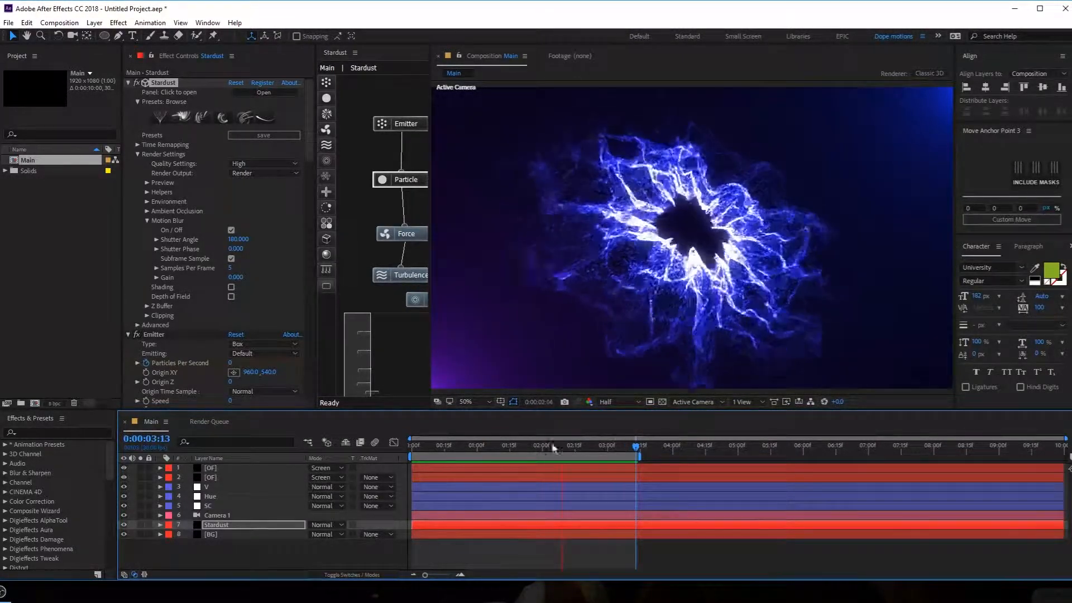
{"action": "key", "text": "space"}
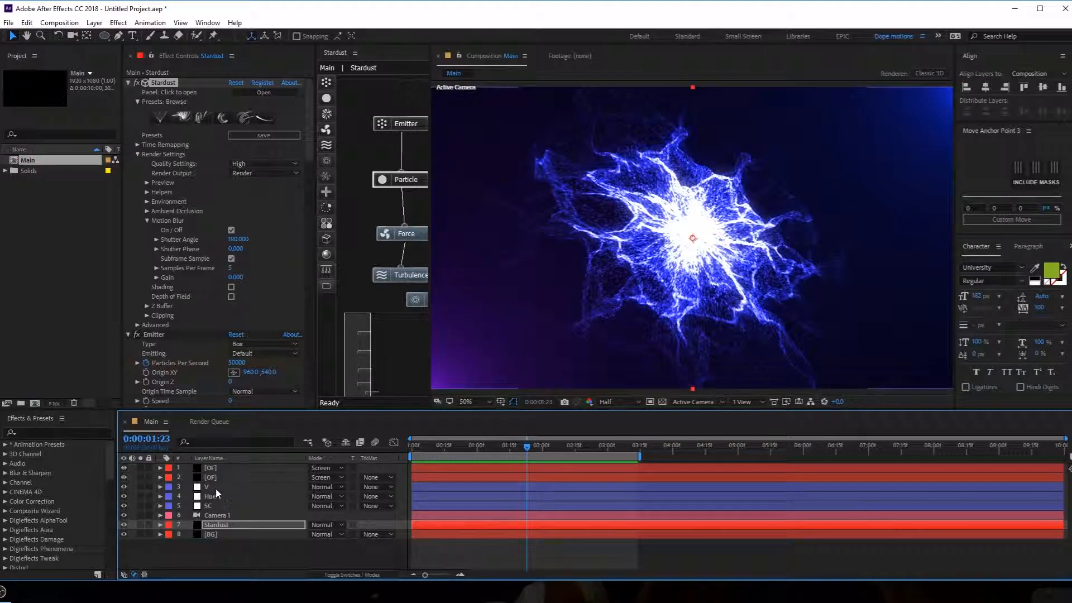
Step: Try a green tint on the Hue layer with Colorize Hue at 160° and Colorize Saturation at 50
{"action": "left_click", "coordinate": [215, 488]}
{"action": "left_click", "coordinate": [217, 496]}
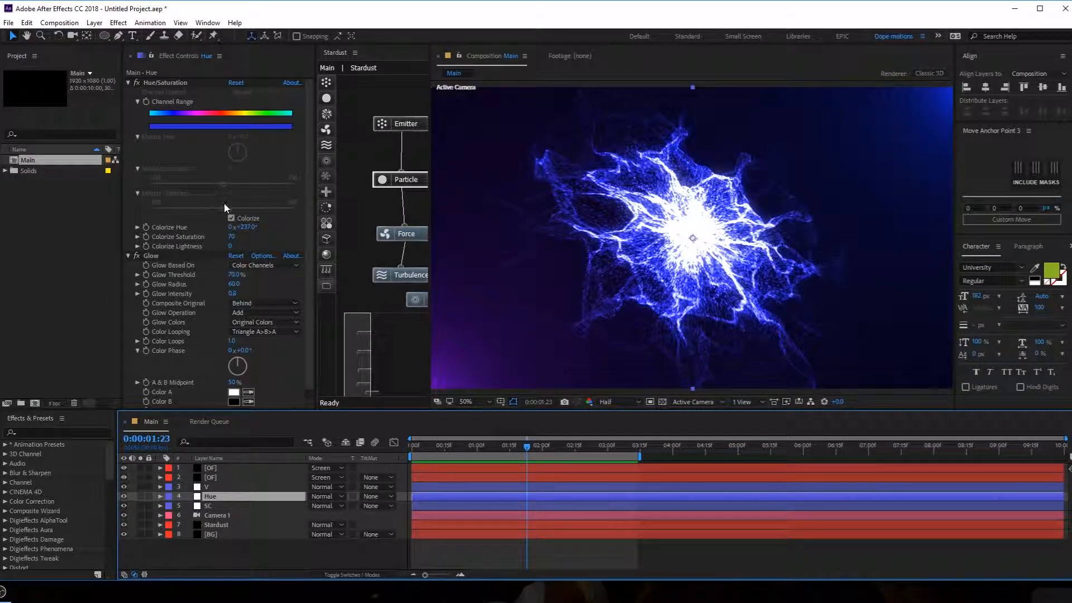
{"action": "left_click_drag", "start_coordinate": [245, 229], "coordinate": [232, 236]}
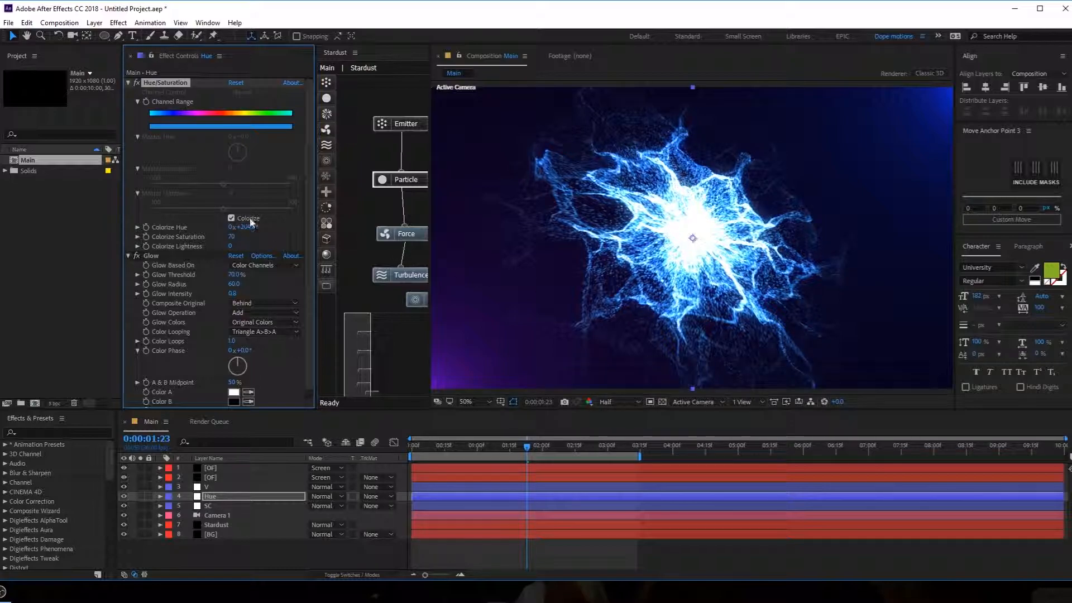
{"action": "left_click_drag", "start_coordinate": [244, 227], "coordinate": [235, 228]}
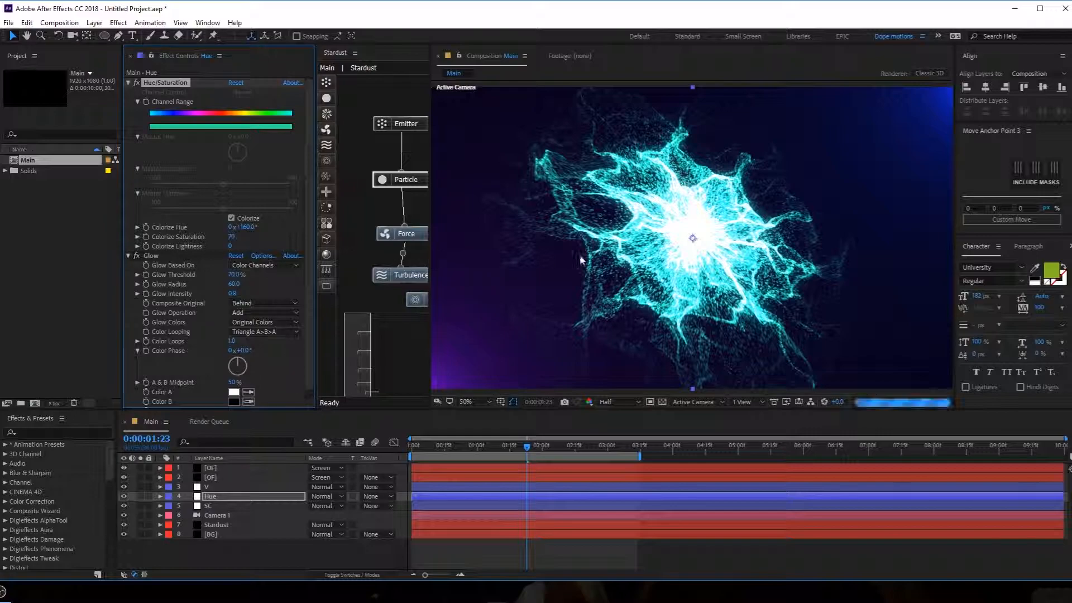
{"action": "left_click", "coordinate": [239, 237]}
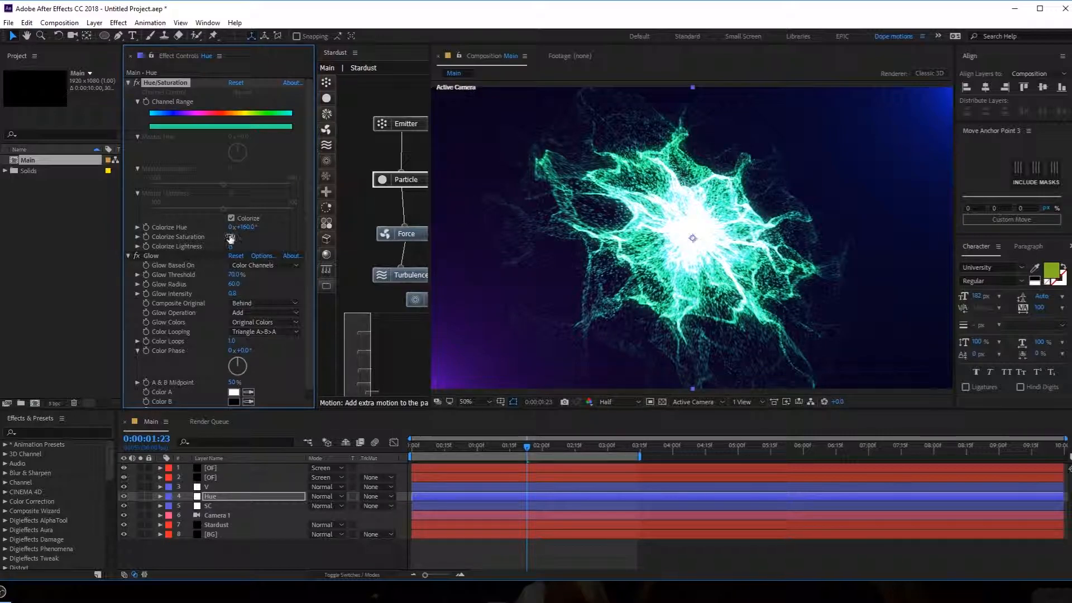
{"action": "type", "text": "50"}
{"action": "key", "text": "Return"}
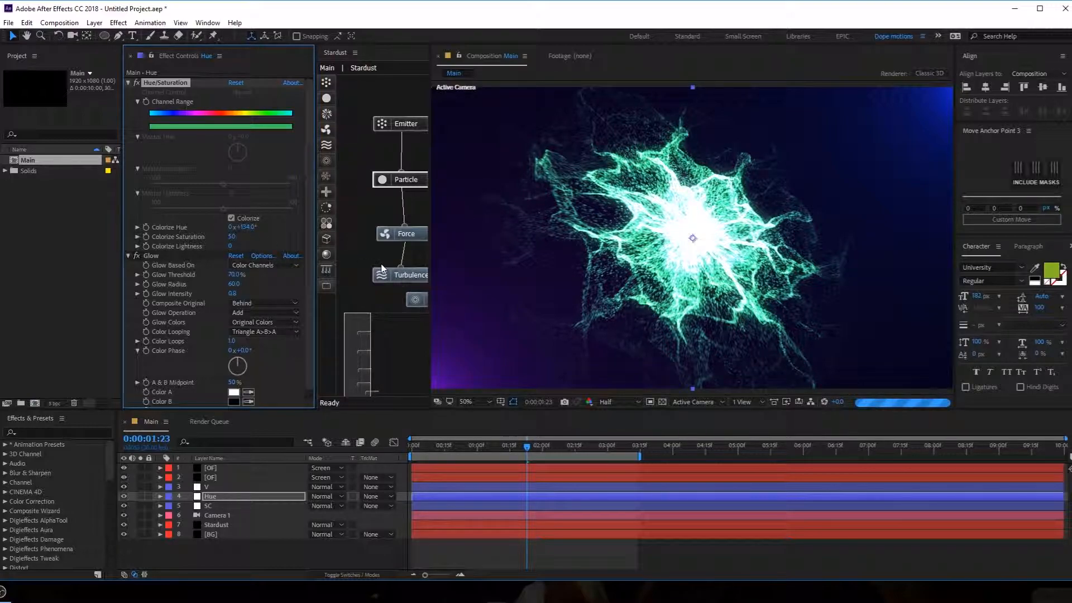
Step: Widen the effect settings area and set the Hue layer's Colorize Hue to 204° for a lighter blue
{"action": "left_click_drag", "start_coordinate": [315, 278], "coordinate": [357, 279]}
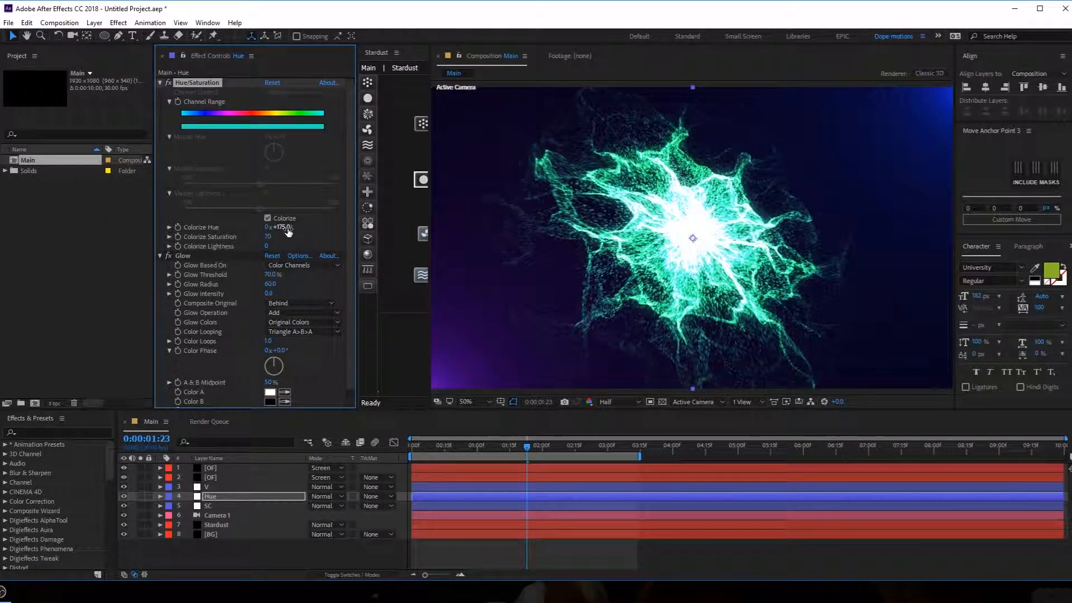
{"action": "left_click_drag", "start_coordinate": [287, 229], "coordinate": [315, 241]}
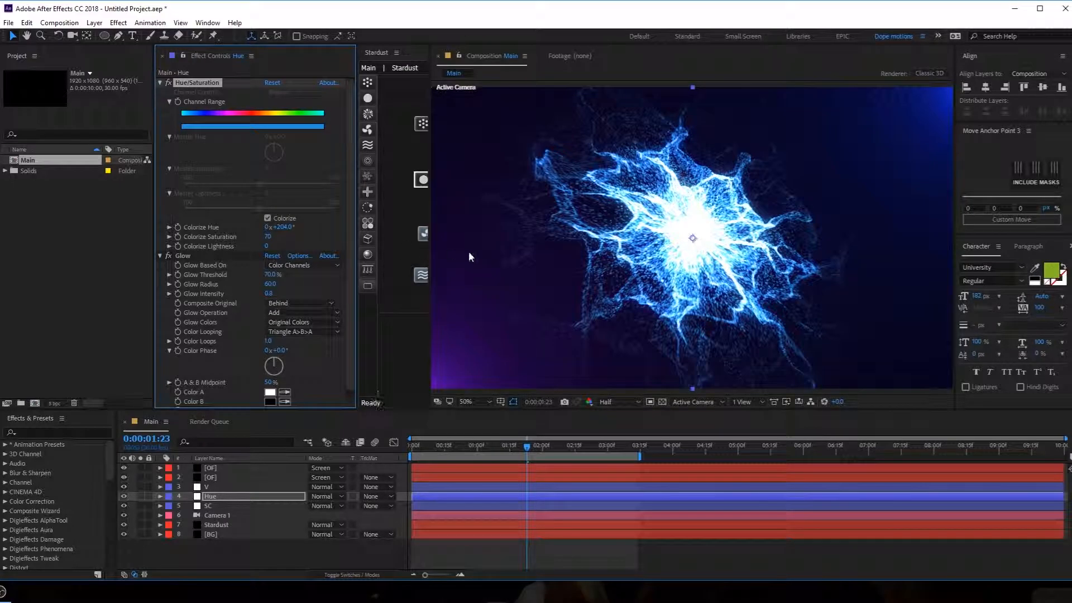
Step: Return the Hue layer's Colorize Hue to 237° and set its Colorize Saturation to 50
{"action": "key", "text": "F2"}
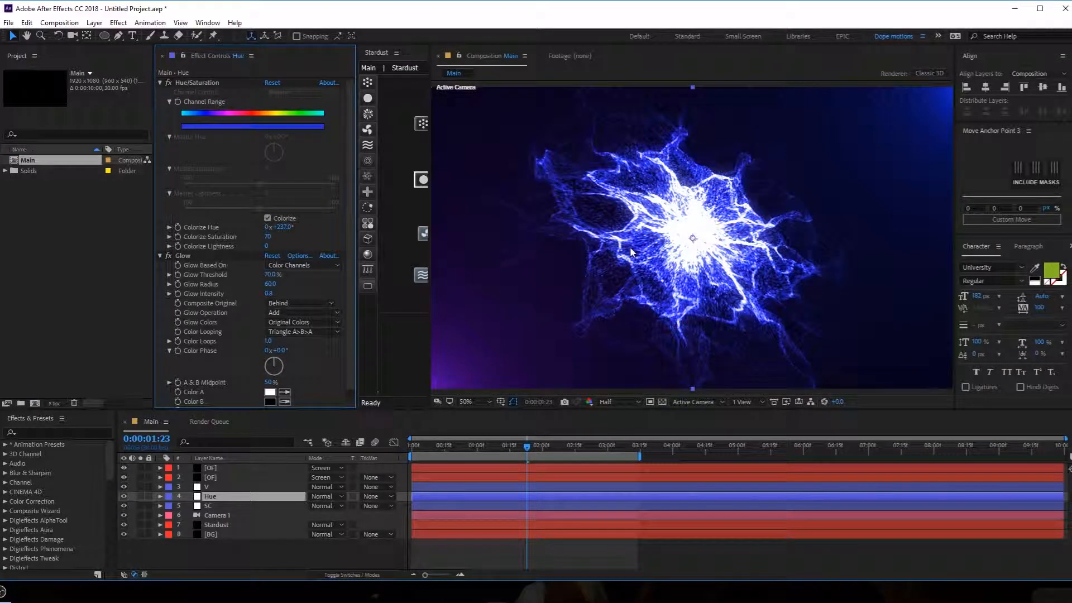
{"action": "left_click", "coordinate": [266, 238]}
{"action": "type", "text": "50"}
{"action": "key", "text": "Return"}
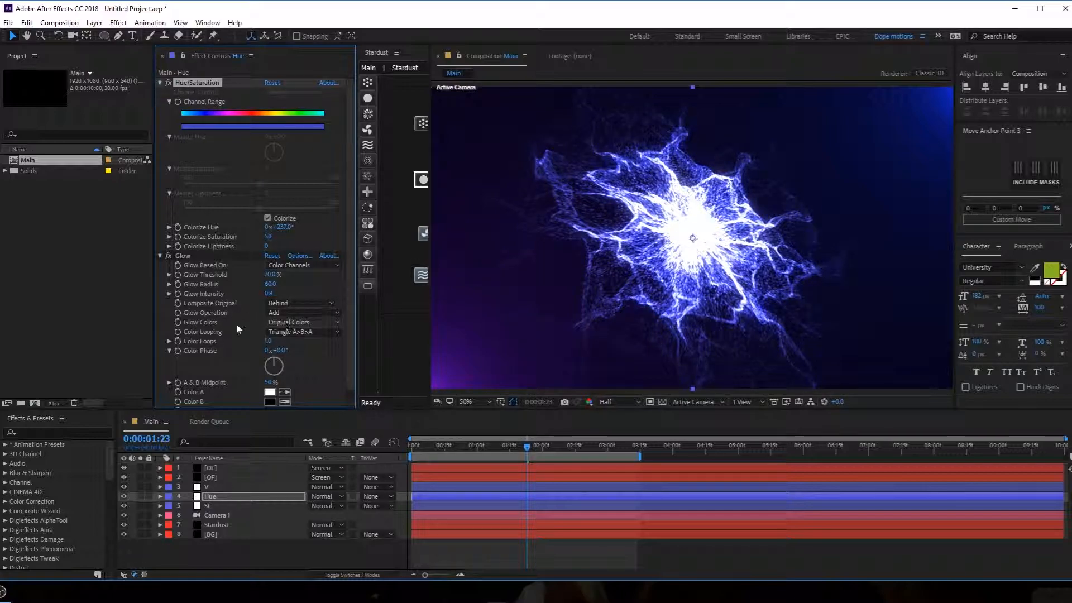
Step: Set the Hue layer's Glow to use A & B Colors with Sawtooth A>B color looping
{"action": "left_click", "coordinate": [286, 323]}
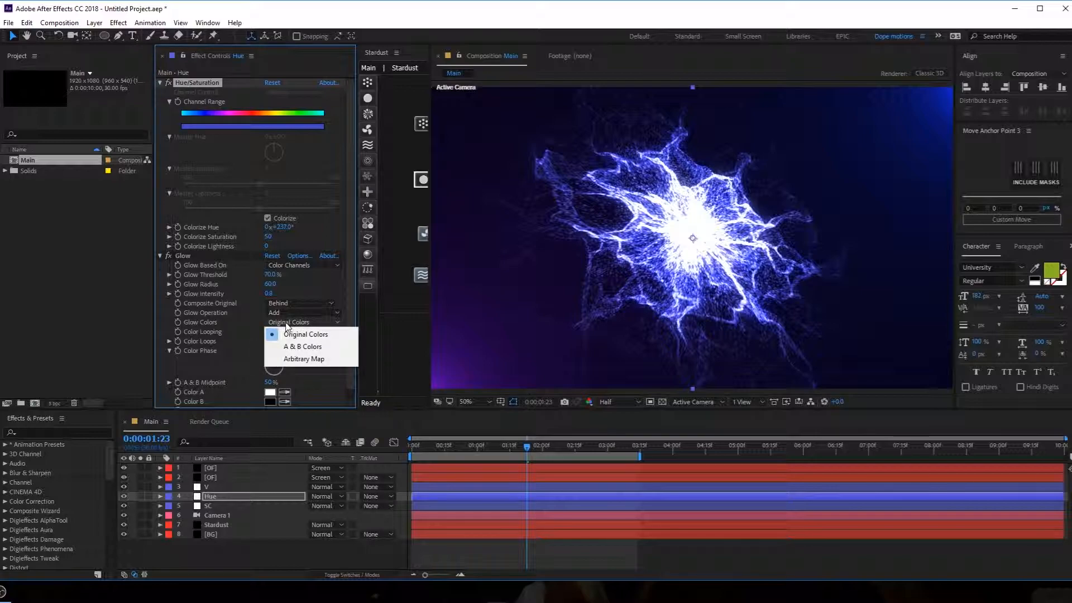
{"action": "left_click", "coordinate": [302, 347]}
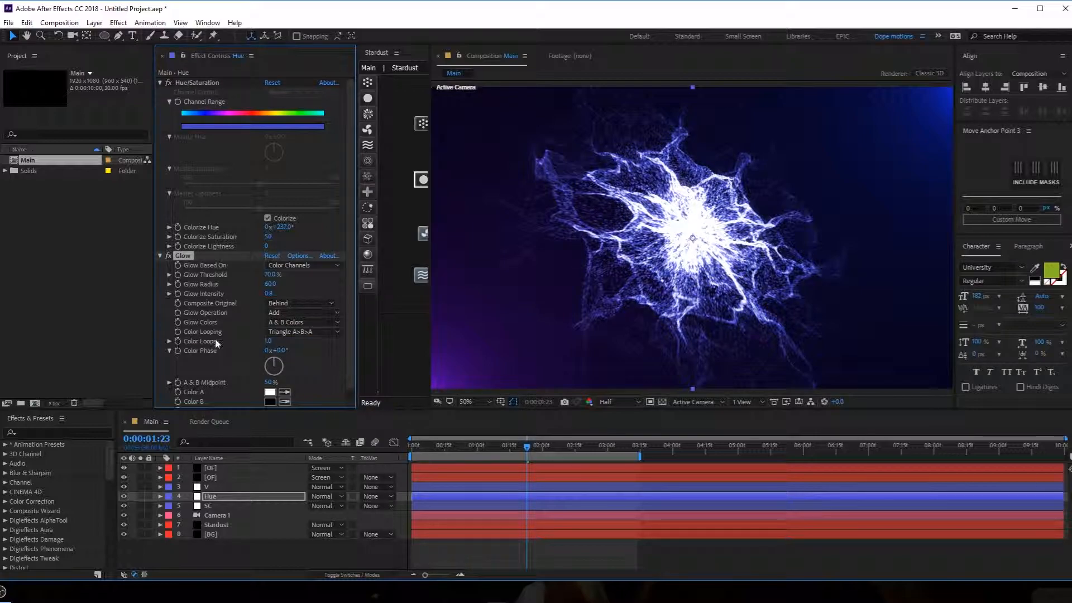
{"action": "left_click", "coordinate": [288, 332]}
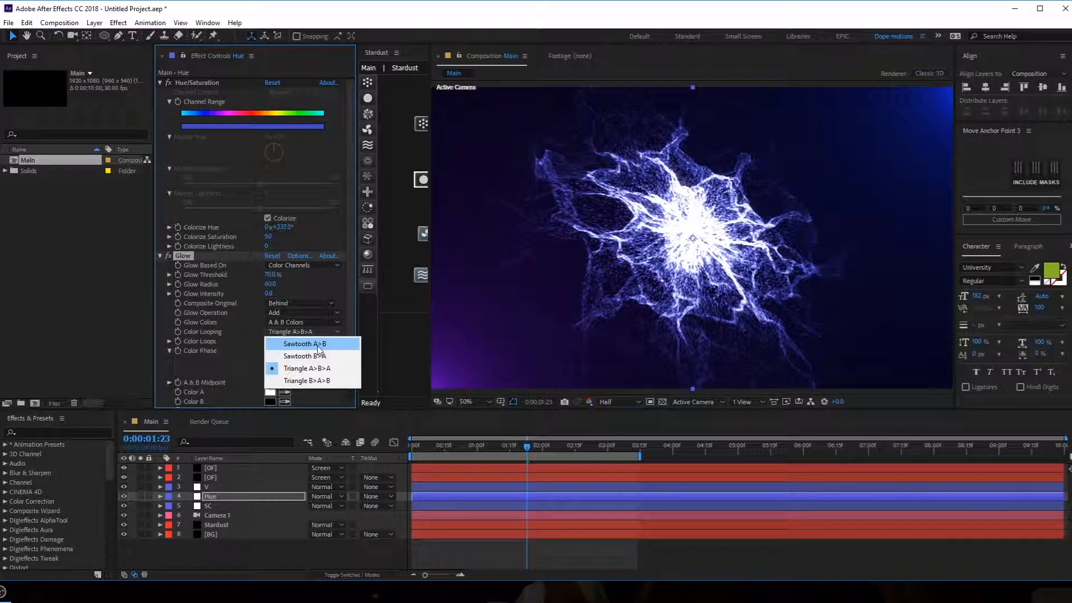
{"action": "left_click", "coordinate": [318, 345]}
Step: Set the Glow effect's Color A to a light violet, about 9178FF
{"action": "left_click", "coordinate": [272, 393]}
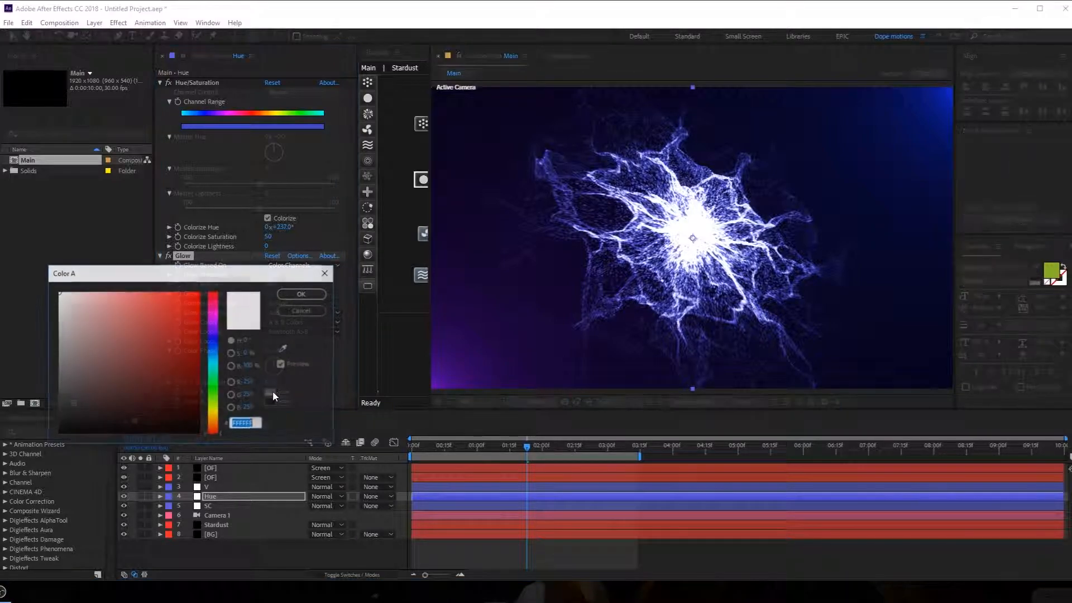
{"action": "left_click", "coordinate": [223, 346]}
{"action": "left_click_drag", "start_coordinate": [227, 347], "coordinate": [229, 338]}
{"action": "left_click", "coordinate": [103, 305]}
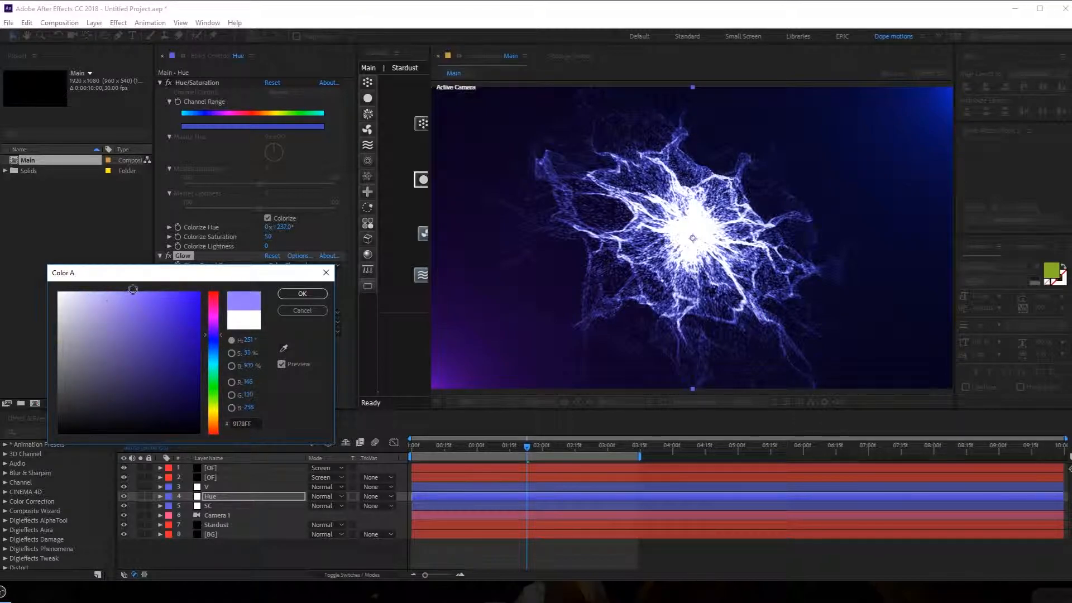
{"action": "left_click", "coordinate": [302, 293]}
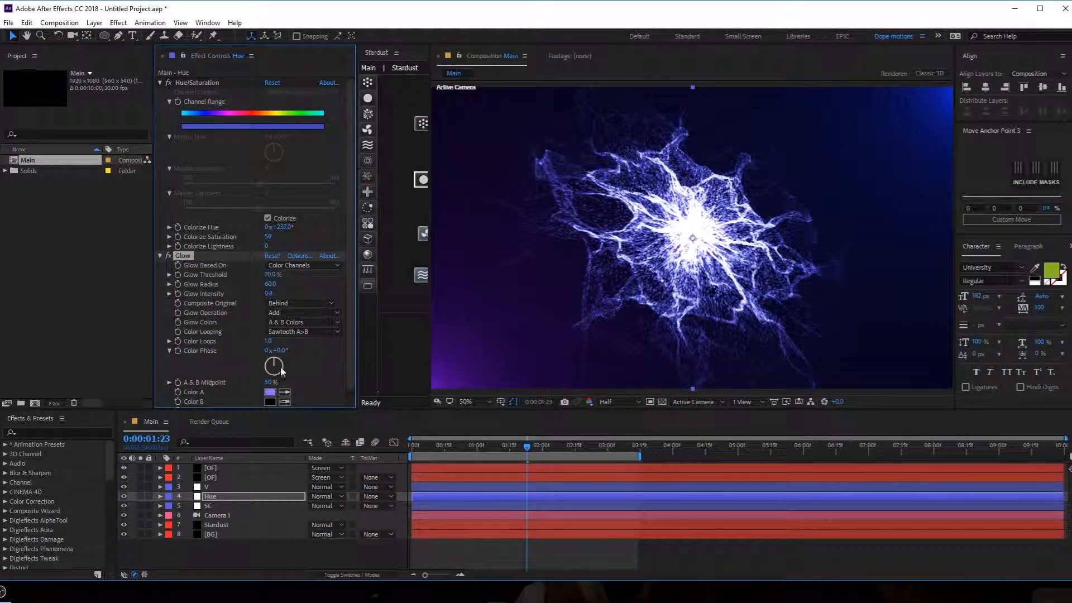
Step: Set the Glow effect's Color B to the dark blue 124789
{"action": "left_click", "coordinate": [270, 401]}
{"action": "type", "text": "124789"}
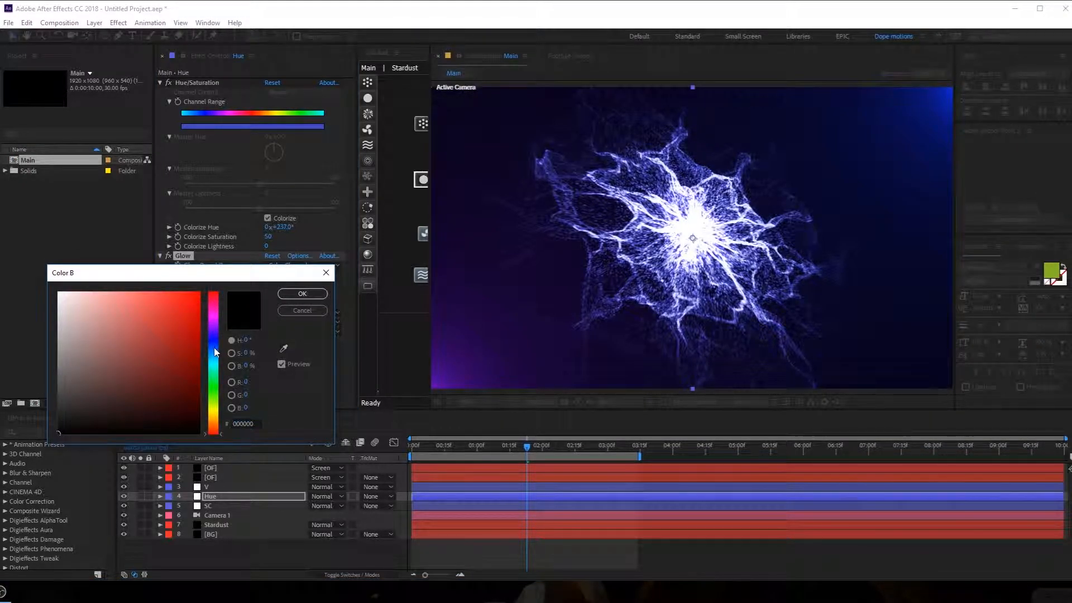
{"action": "left_click", "coordinate": [302, 293]}
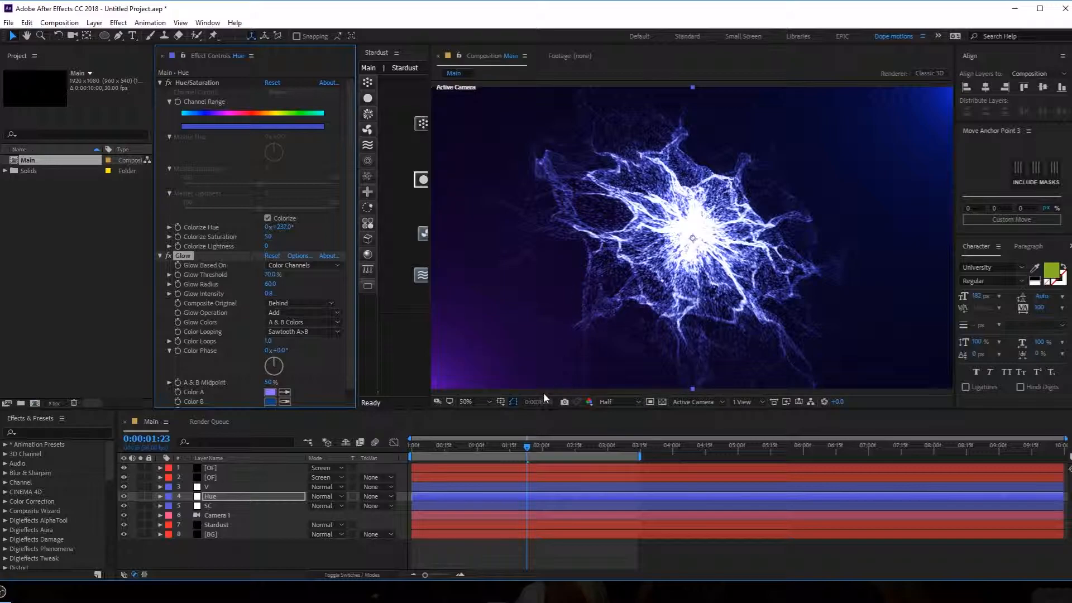
Step: At 0:00:00:25, set the Glow's threshold to 64.9%, radius to 82 and intensity to 0.9, and check the frame at 0:00:02:15
{"action": "left_click", "coordinate": [466, 450]}
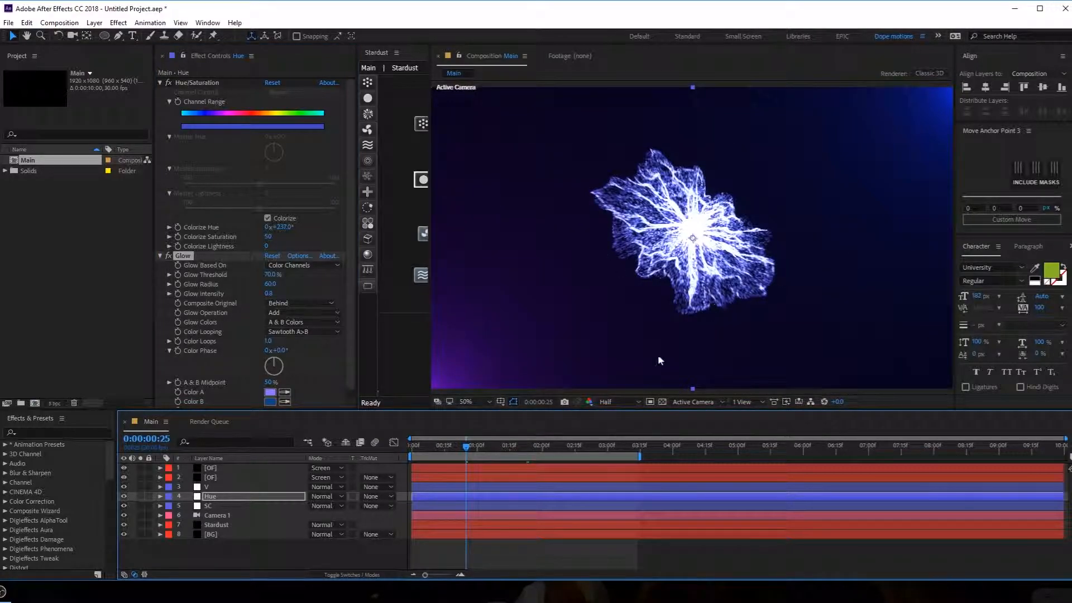
{"action": "left_click", "coordinate": [272, 276]}
{"action": "left_click_drag", "start_coordinate": [273, 275], "coordinate": [267, 275]}
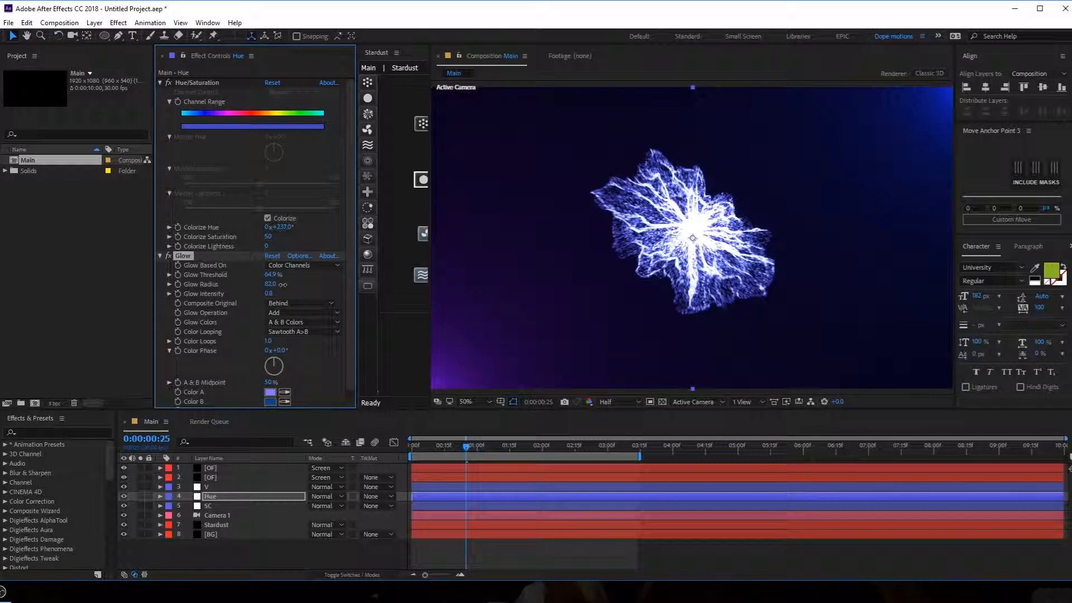
{"action": "left_click_drag", "start_coordinate": [270, 294], "coordinate": [275, 294]}
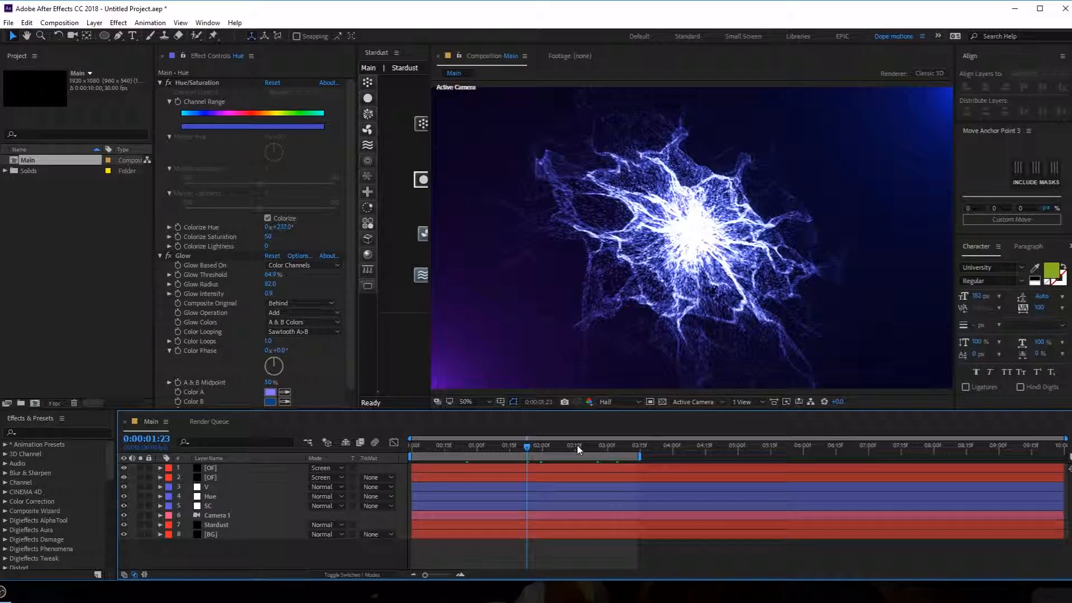
{"action": "left_click", "coordinate": [575, 446]}
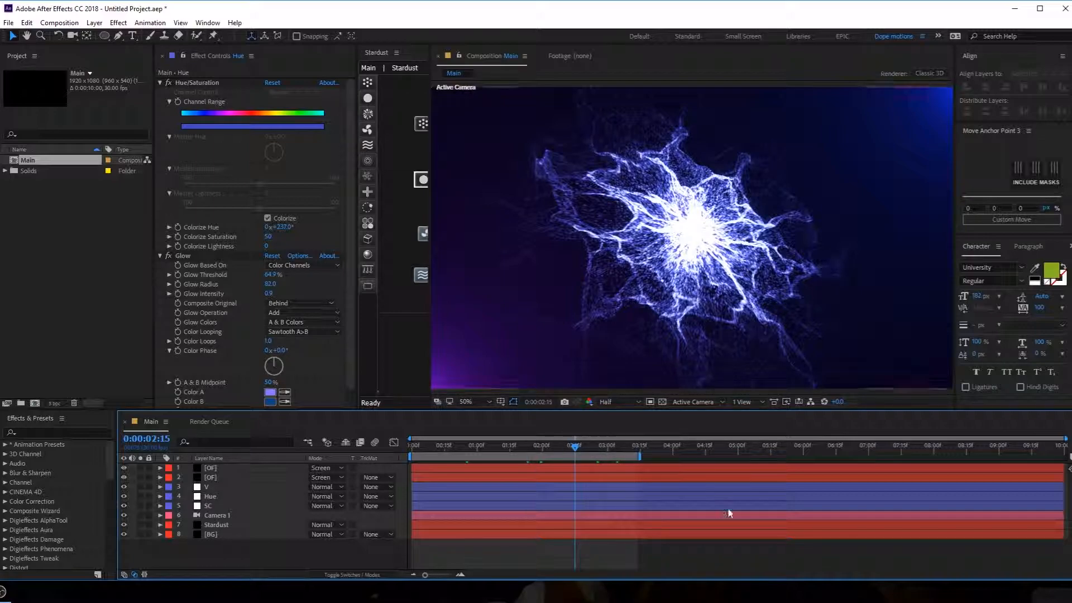